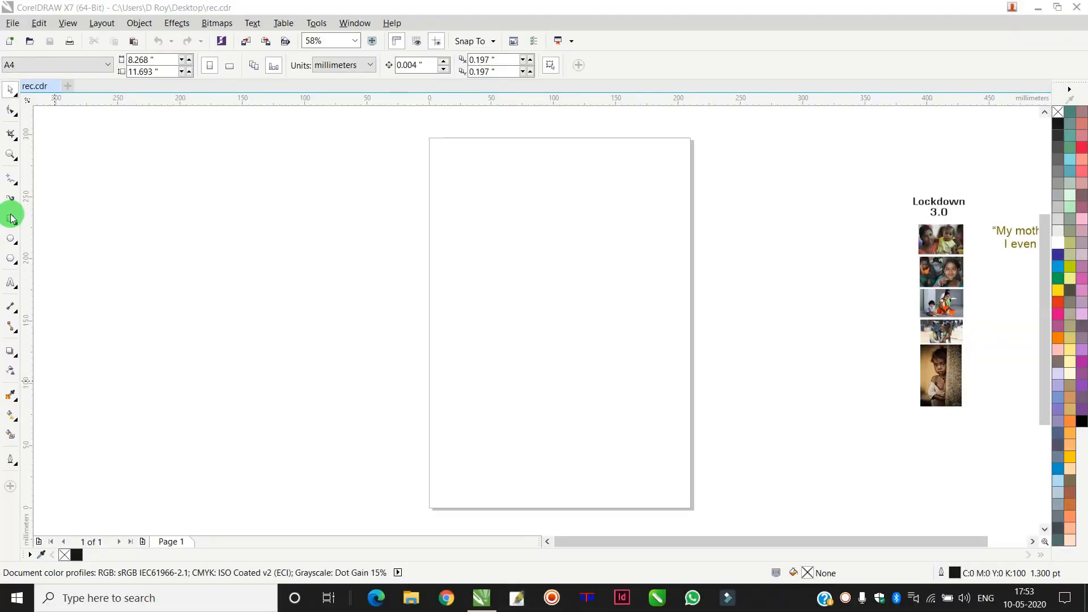
Draw a rectangle about 6.2 by 8.8 inches on the page.
{"action": "left_click", "coordinate": [11, 217]}
{"action": "left_click_drag", "start_coordinate": [460, 183], "coordinate": [655, 461]}
{"action": "scroll", "coordinate": [573, 228], "scroll_direction": "up", "scroll_amount": 3}
{"action": "left_click", "coordinate": [10, 89]}
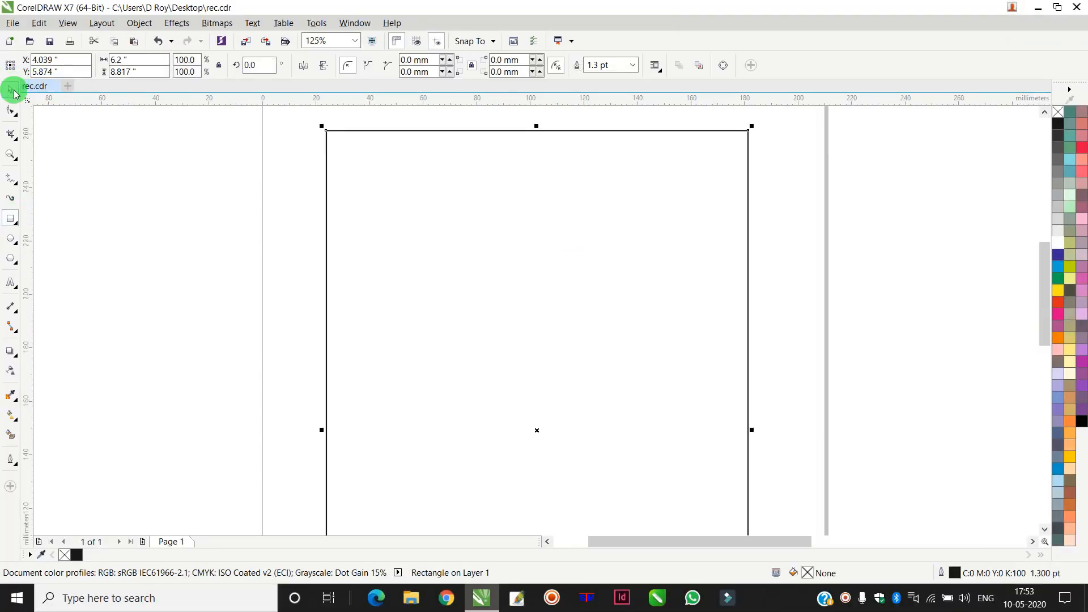
Set the document units to inches and resize the rectangle to 7 by 9 inches.
{"action": "left_click", "coordinate": [127, 140]}
{"action": "left_click", "coordinate": [323, 67]}
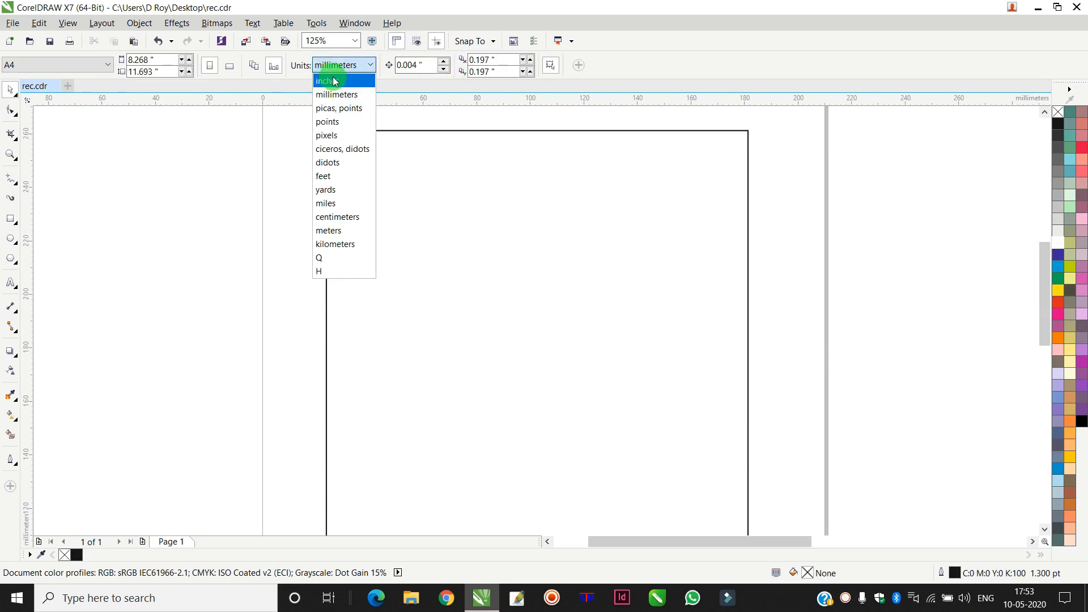
{"action": "left_click", "coordinate": [334, 82]}
{"action": "left_click", "coordinate": [327, 145]}
{"action": "left_click", "coordinate": [145, 62]}
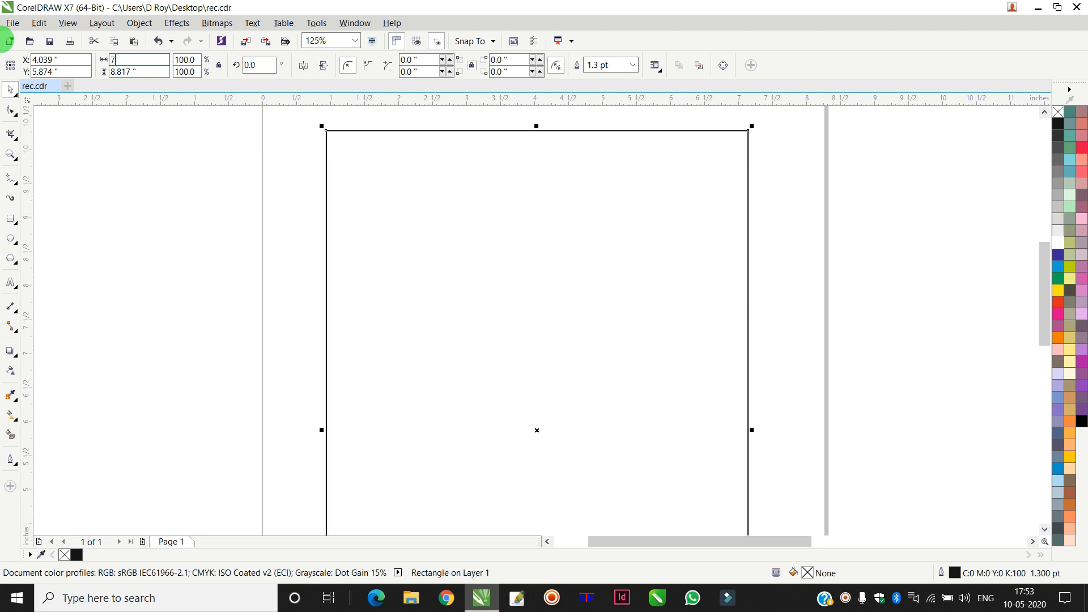
{"action": "key", "text": "Return"}
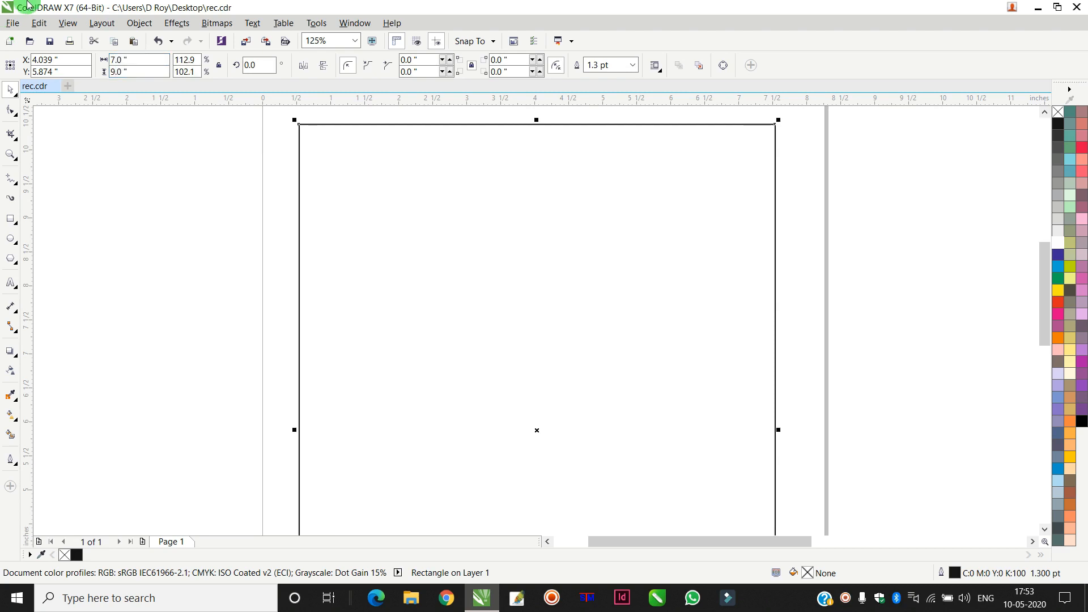
Reposition the 7 by 9 inch rectangle near the middle of the page, centred at about X 4.13, Y 5.85 inches.
{"action": "scroll", "coordinate": [534, 262], "scroll_direction": "down", "scroll_amount": 4}
{"action": "left_click_drag", "start_coordinate": [547, 247], "coordinate": [554, 235]}
{"action": "scroll", "coordinate": [555, 245], "scroll_direction": "up", "scroll_amount": 2}
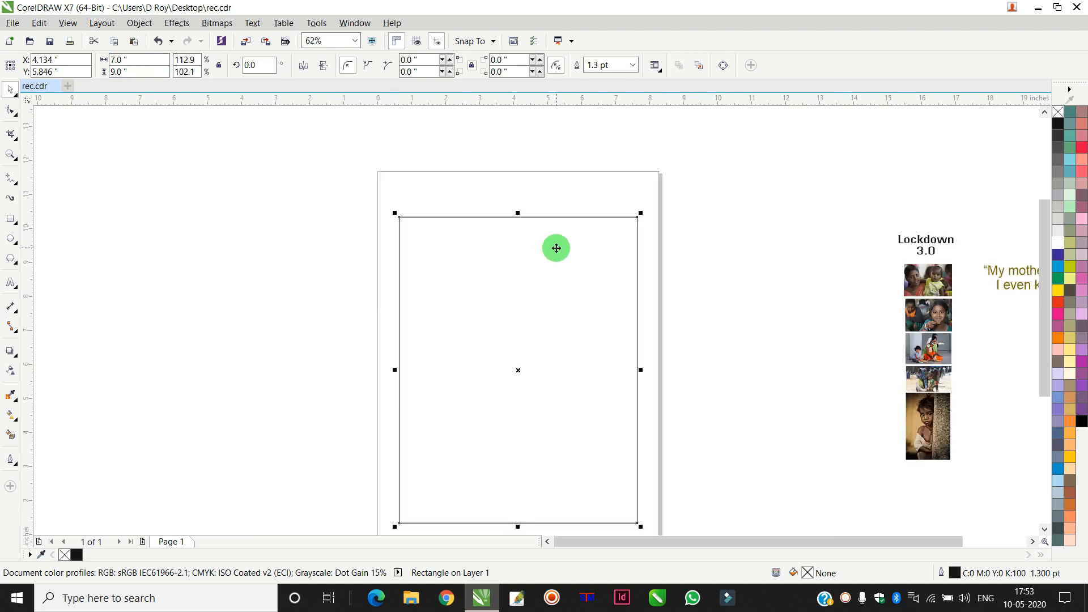
{"action": "left_click", "coordinate": [687, 160]}
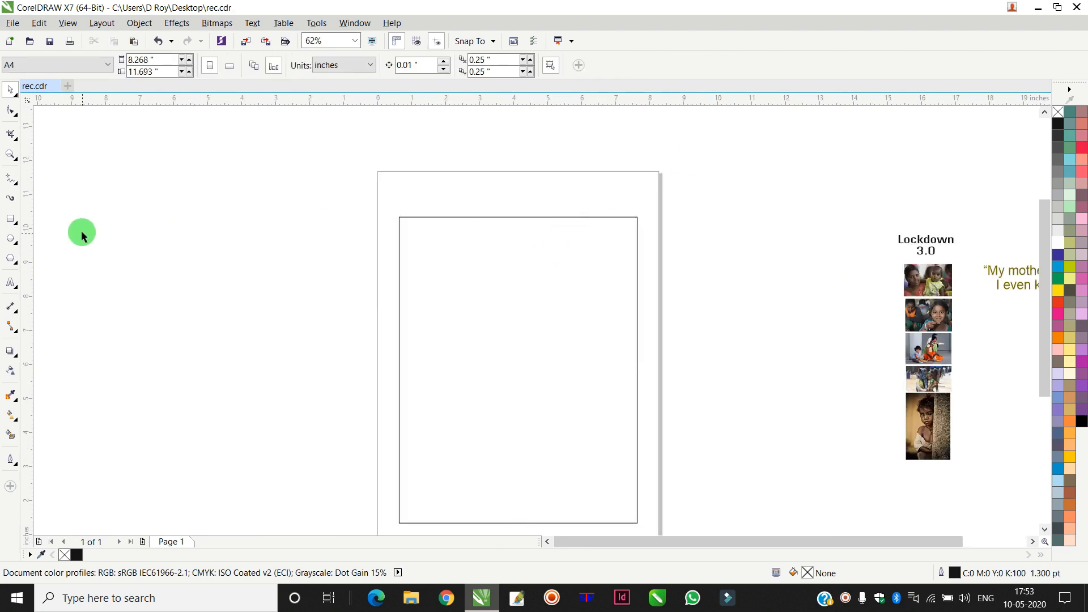
Draw a square beside the page and scale it to about 3.2 inches.
{"action": "left_click", "coordinate": [11, 218]}
{"action": "mouse_move", "coordinate": [272, 214]}
{"action": "left_mouse_down"}
{"action": "mouse_move", "coordinate": [311, 298]}
{"action": "mouse_move", "coordinate": [369, 311]}
{"action": "left_mouse_up"}
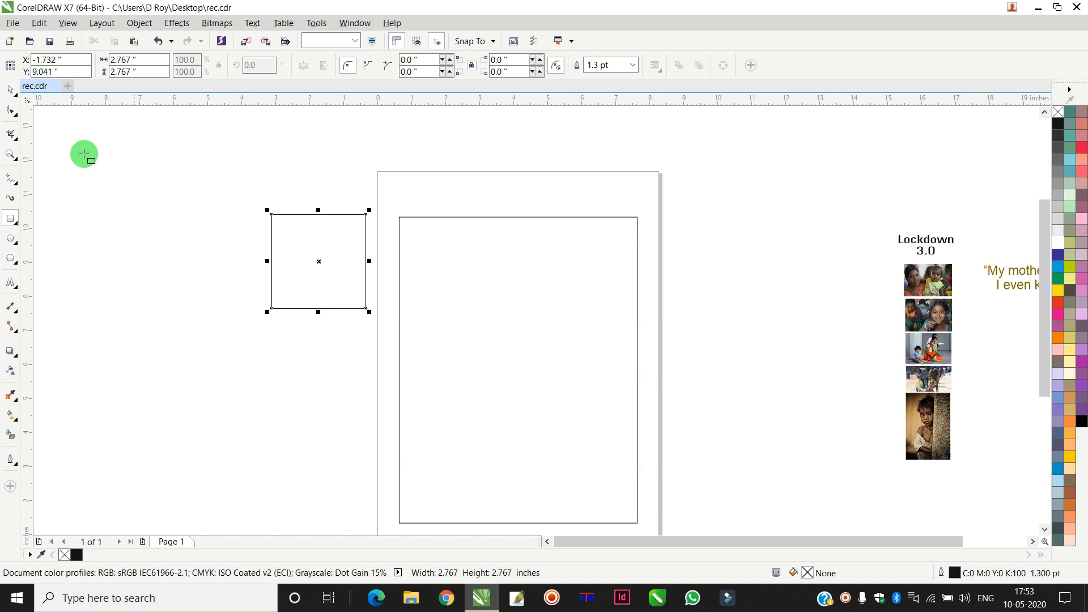
{"action": "left_click", "coordinate": [10, 90]}
{"action": "left_click_drag", "start_coordinate": [368, 311], "coordinate": [376, 319]}
Round all four corners of the square to a radius of about 0.375 inch.
{"action": "scroll", "coordinate": [366, 272], "scroll_direction": "up", "scroll_amount": 2}
{"action": "left_click", "coordinate": [10, 120]}
{"action": "left_click", "coordinate": [369, 146]}
{"action": "left_click_drag", "start_coordinate": [379, 146], "coordinate": [391, 168]}
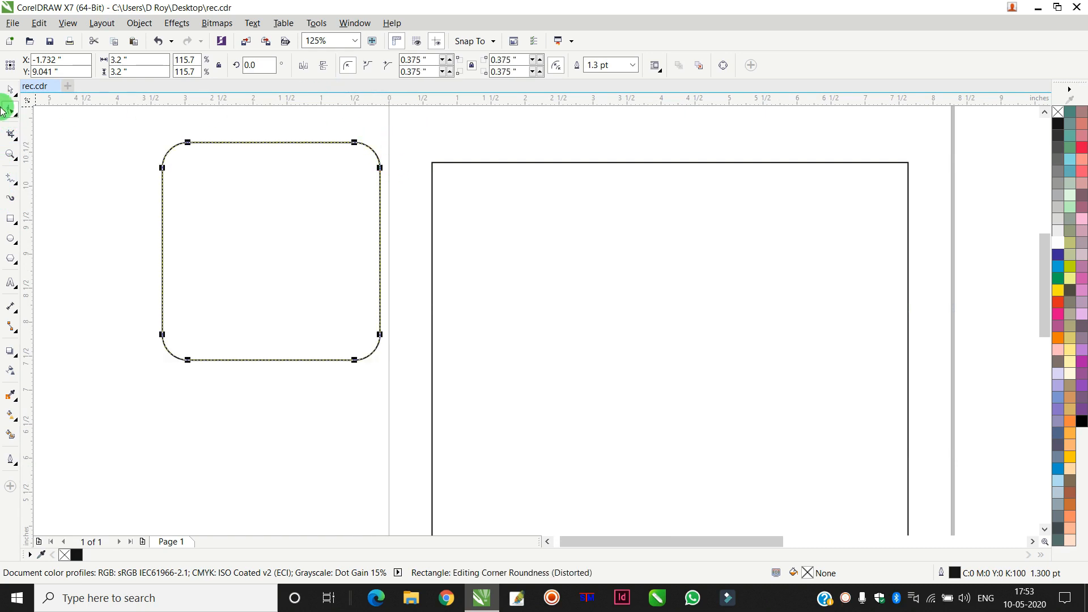
{"action": "left_click", "coordinate": [9, 92]}
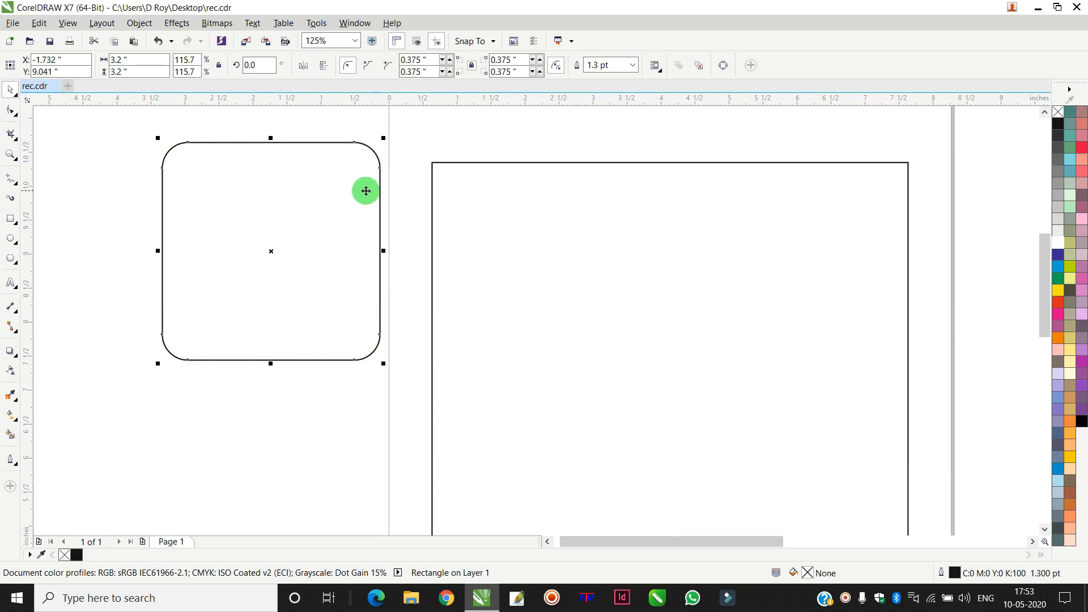
Rotate the rounded square by 45 degrees and place it over the upper edge of the page rectangle.
{"action": "double_click", "coordinate": [263, 65]}
{"action": "type", "text": "45"}
{"action": "key", "text": "Return"}
{"action": "left_click_drag", "start_coordinate": [322, 283], "coordinate": [737, 203]}
Scale the diamond down to about 4.03 inches across and centre it horizontally on the large rectangle.
{"action": "scroll", "coordinate": [759, 187], "scroll_direction": "down", "scroll_amount": 2}
{"action": "scroll", "coordinate": [788, 226], "scroll_direction": "up", "scroll_amount": 2}
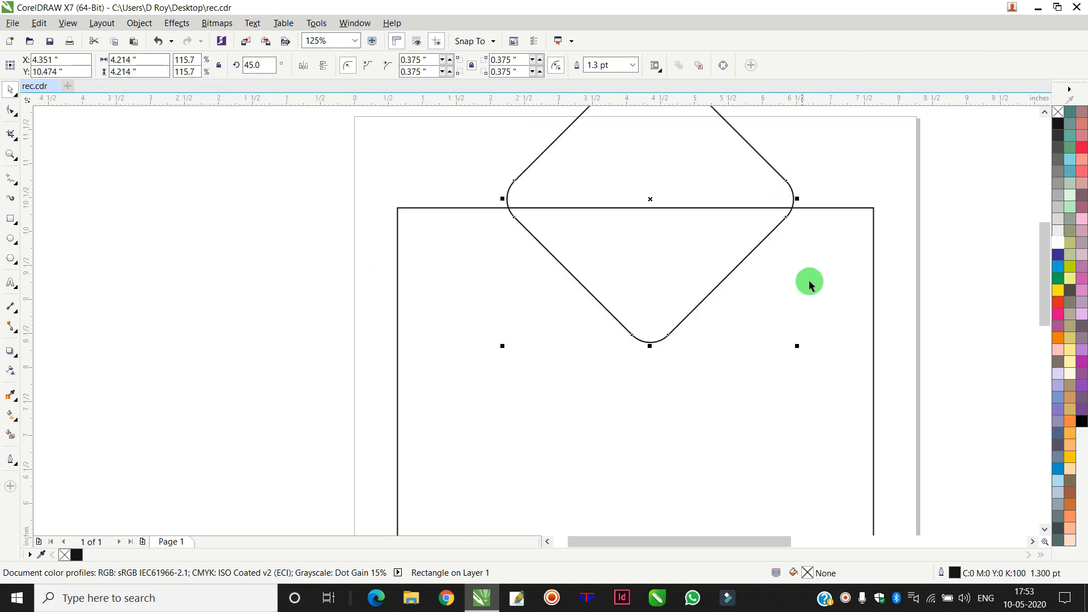
{"action": "left_click_drag", "start_coordinate": [799, 346], "coordinate": [786, 333]}
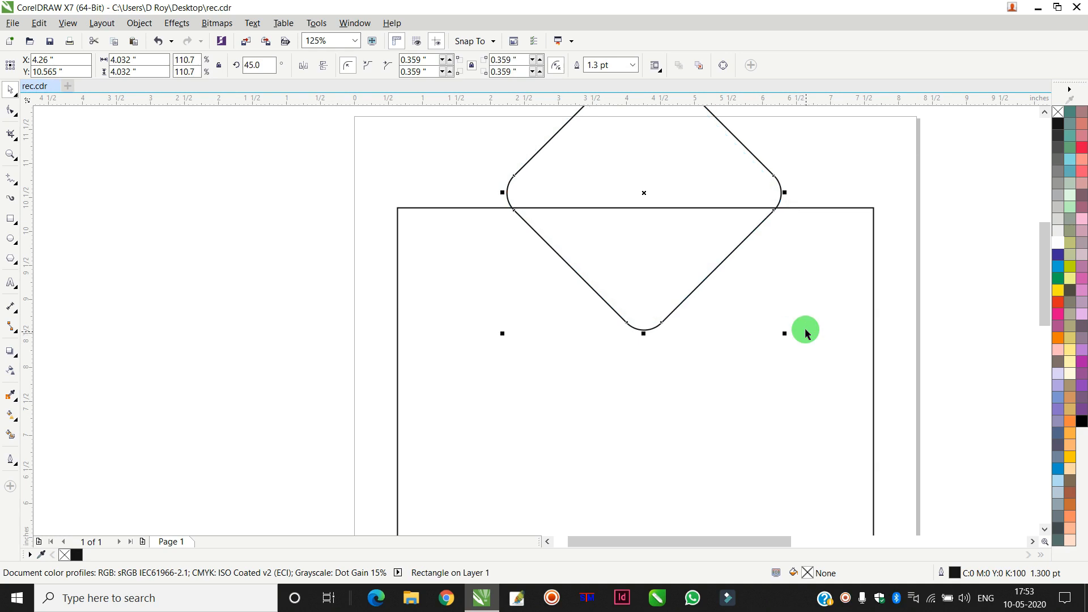
{"action": "left_click", "coordinate": [843, 297], "text": "shift"}
{"action": "key", "text": "c"}
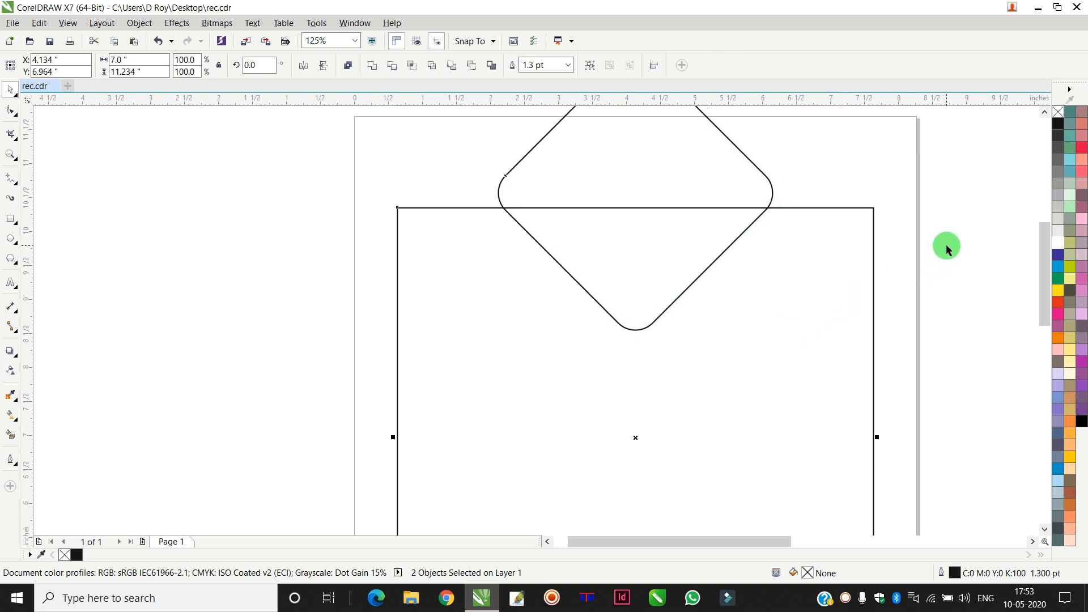
{"action": "left_click", "coordinate": [946, 244]}
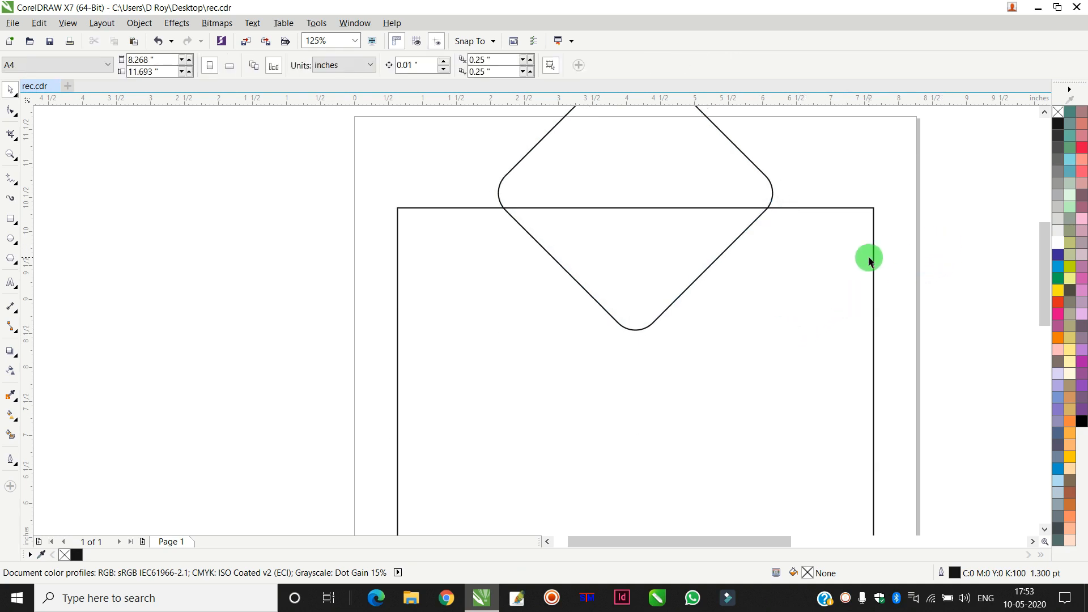
Scale the diamond down proportionally to about 3.57 inches across, keeping it centred on the rectangle.
{"action": "left_click", "coordinate": [757, 223]}
{"action": "left_click_drag", "start_coordinate": [776, 335], "coordinate": [792, 316]}
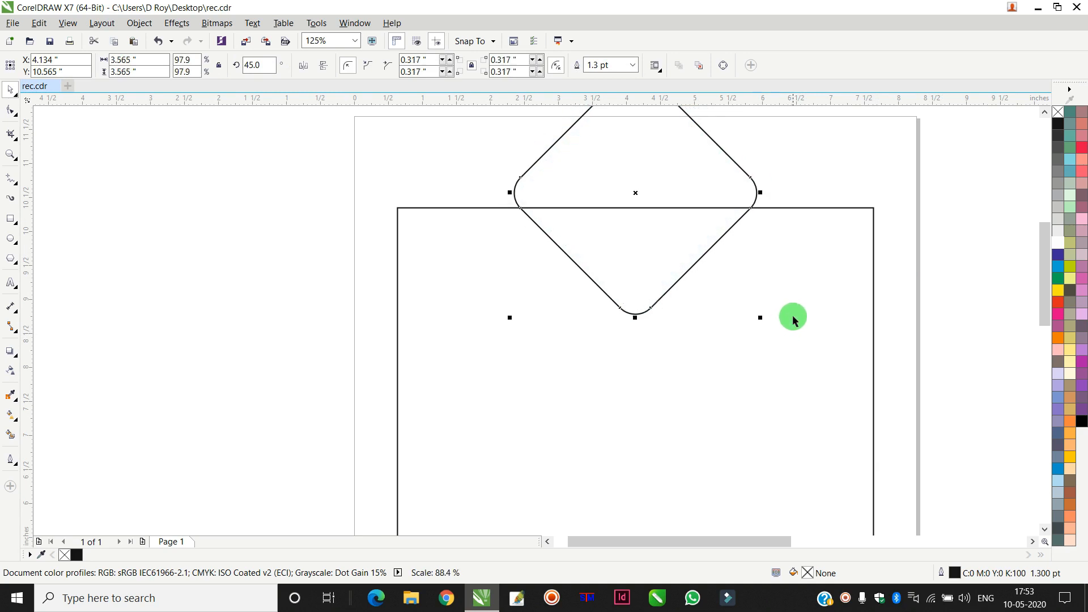
{"action": "left_click", "coordinate": [800, 322], "text": "shift"}
{"action": "left_click", "coordinate": [941, 221]}
Flatten and widen the diamond to about 3.77 by 3.32 inches and align its centre with the rectangle's.
{"action": "left_click", "coordinate": [748, 178]}
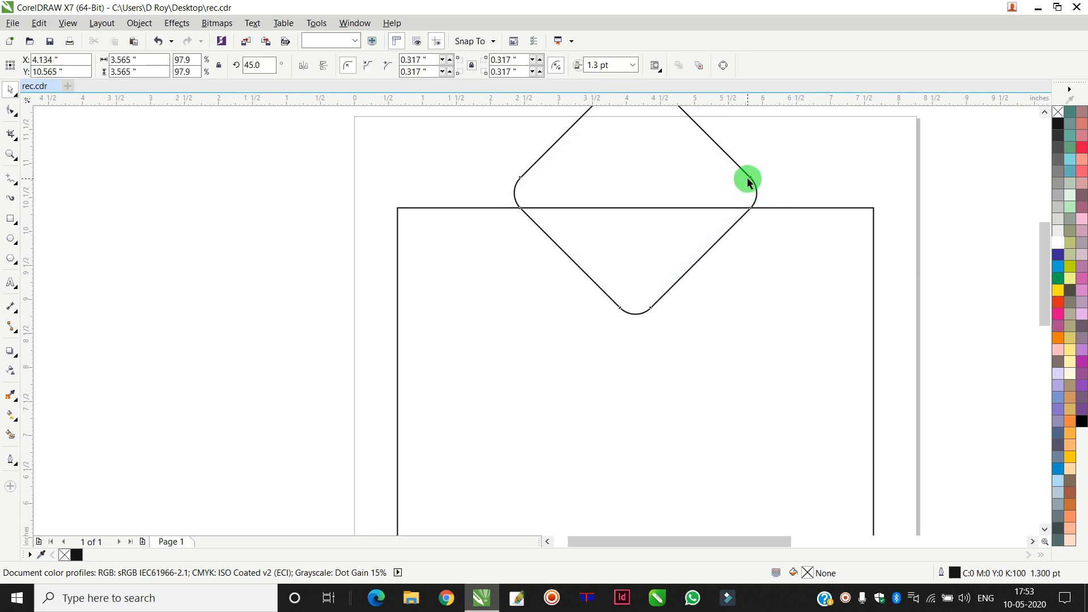
{"action": "left_click_drag", "start_coordinate": [636, 318], "coordinate": [645, 301]}
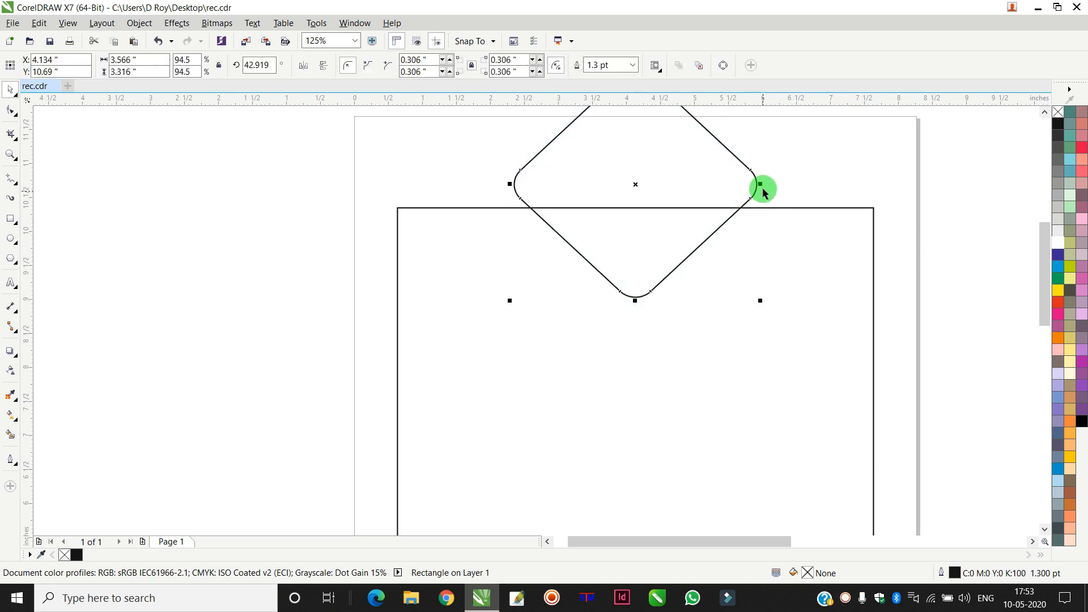
{"action": "left_click_drag", "start_coordinate": [764, 186], "coordinate": [771, 186]}
{"action": "left_click", "coordinate": [873, 265], "text": "shift"}
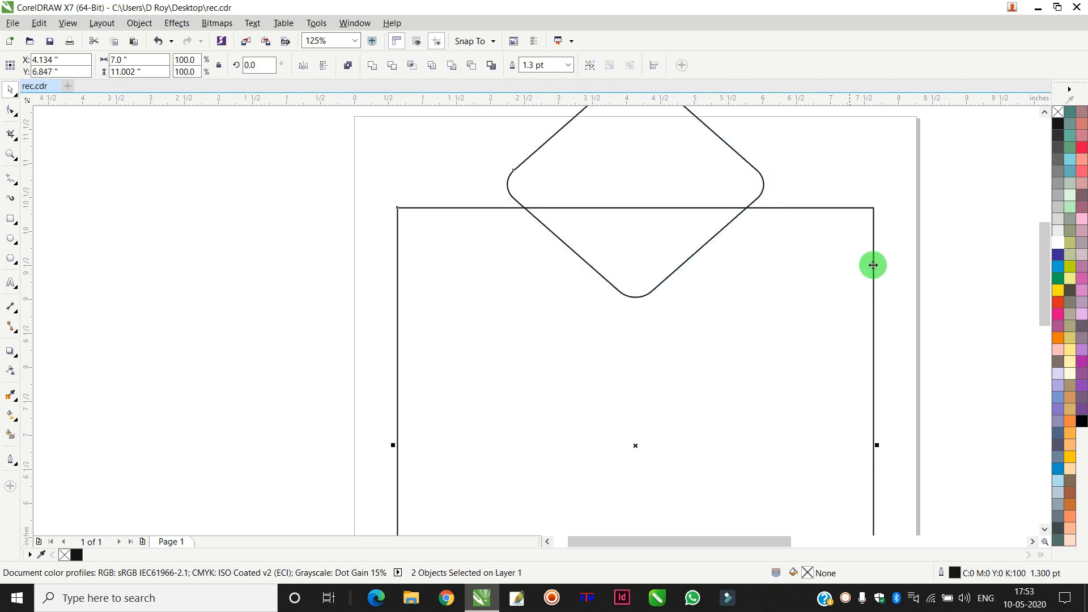
{"action": "left_click", "coordinate": [955, 242]}
{"action": "left_click", "coordinate": [689, 260]}
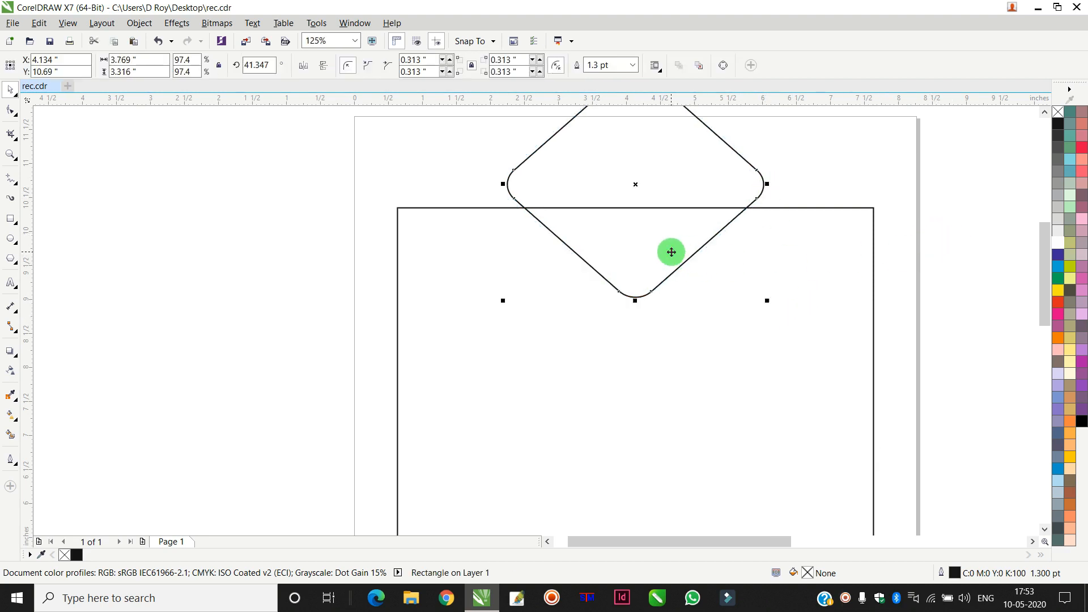
Smart-fill the area where the diamond overlaps the rectangle to create a separate V-shaped flap.
{"action": "left_click", "coordinate": [12, 436]}
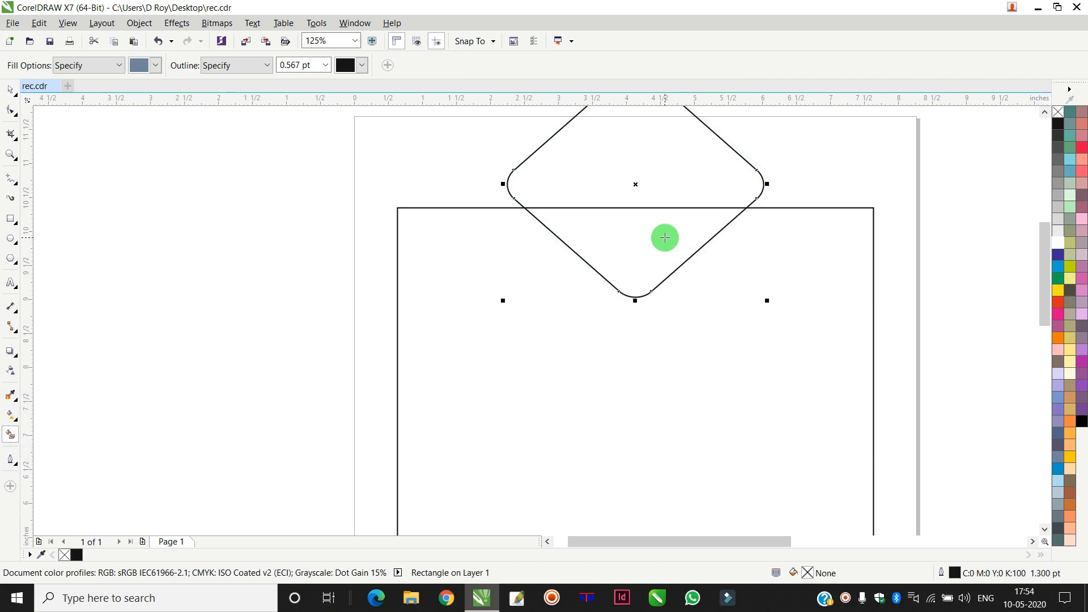
{"action": "left_click", "coordinate": [663, 236]}
{"action": "left_click", "coordinate": [10, 90]}
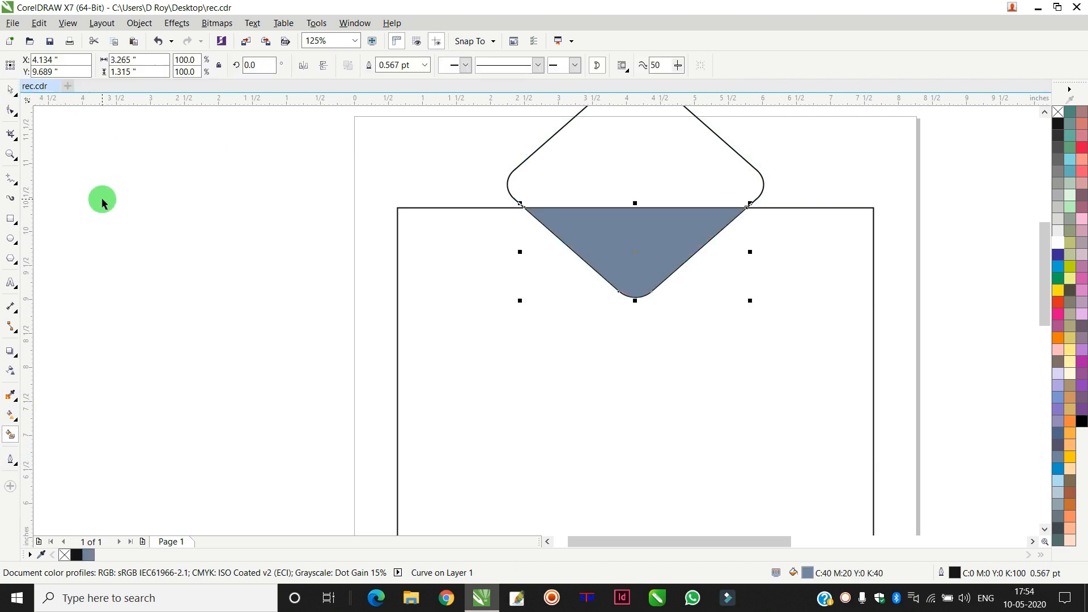
Delete the original diamond and remove the fill from the V-shaped flap.
{"action": "left_click", "coordinate": [602, 125]}
{"action": "key", "text": "Delete"}
{"action": "left_click_drag", "start_coordinate": [481, 141], "coordinate": [819, 332]}
{"action": "left_click", "coordinate": [1060, 112]}
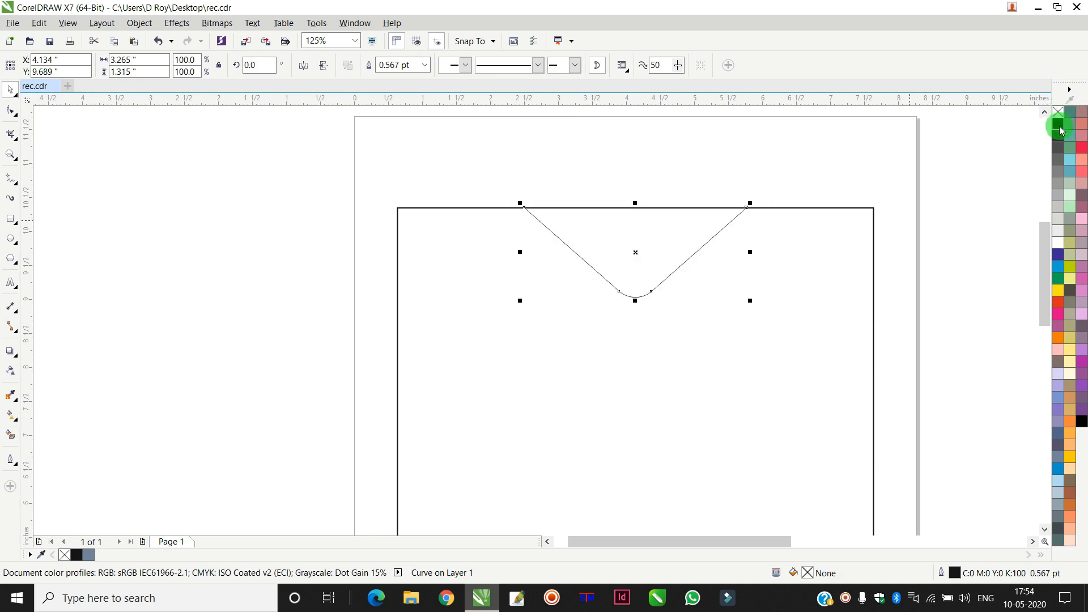
Narrow the flap to about 3.17 inches and place two copies offset slightly upward, one to each side.
{"action": "scroll", "coordinate": [748, 241], "scroll_direction": "up", "scroll_amount": 2}
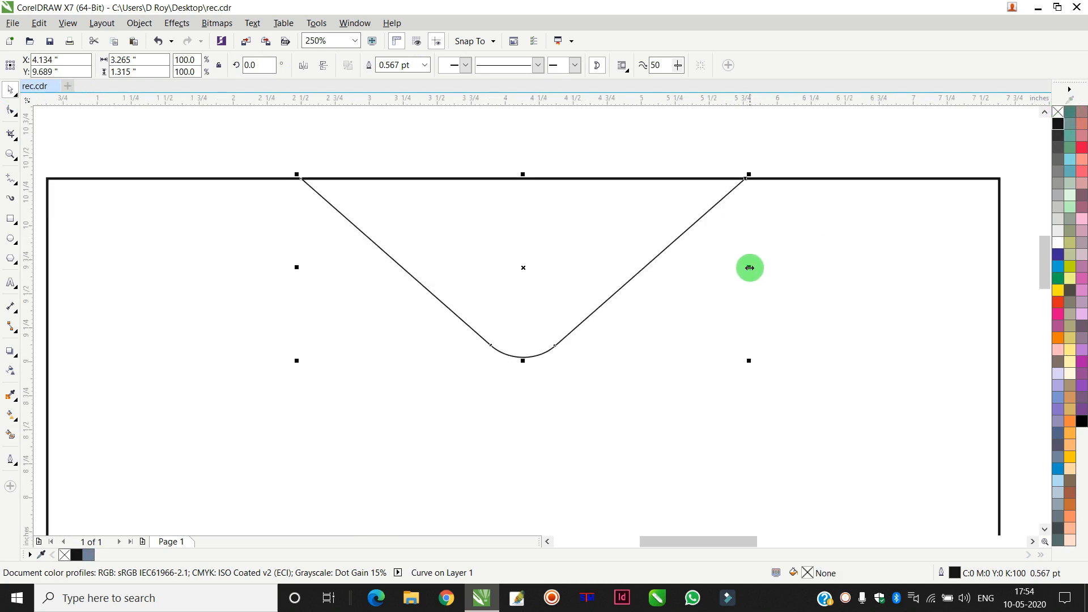
{"action": "left_click_drag", "start_coordinate": [750, 268], "coordinate": [744, 267]}
{"action": "left_click_drag", "start_coordinate": [524, 268], "coordinate": [456, 251]}
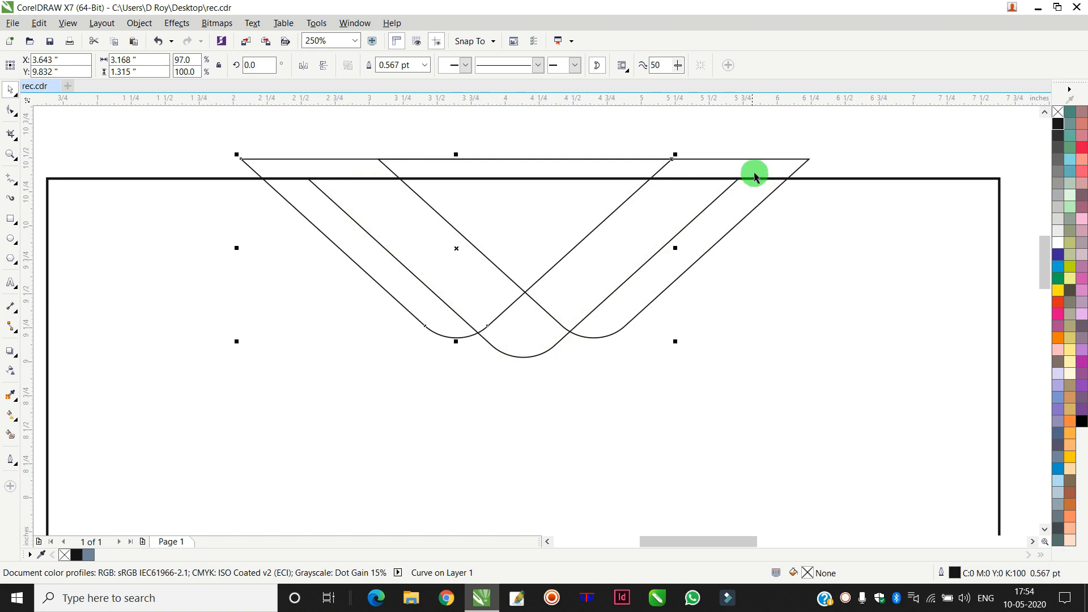
Smart-fill the two slanted strips between the central flap and its offset copies with slate blue.
{"action": "left_click", "coordinate": [776, 160], "text": "shift"}
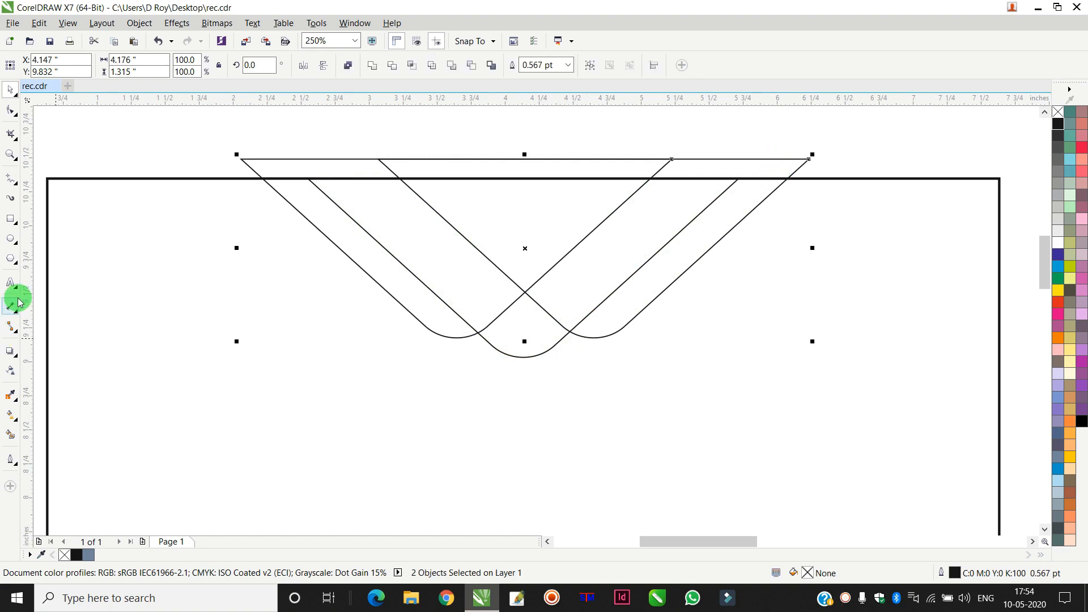
{"action": "left_click", "coordinate": [11, 435]}
{"action": "left_click", "coordinate": [381, 265]}
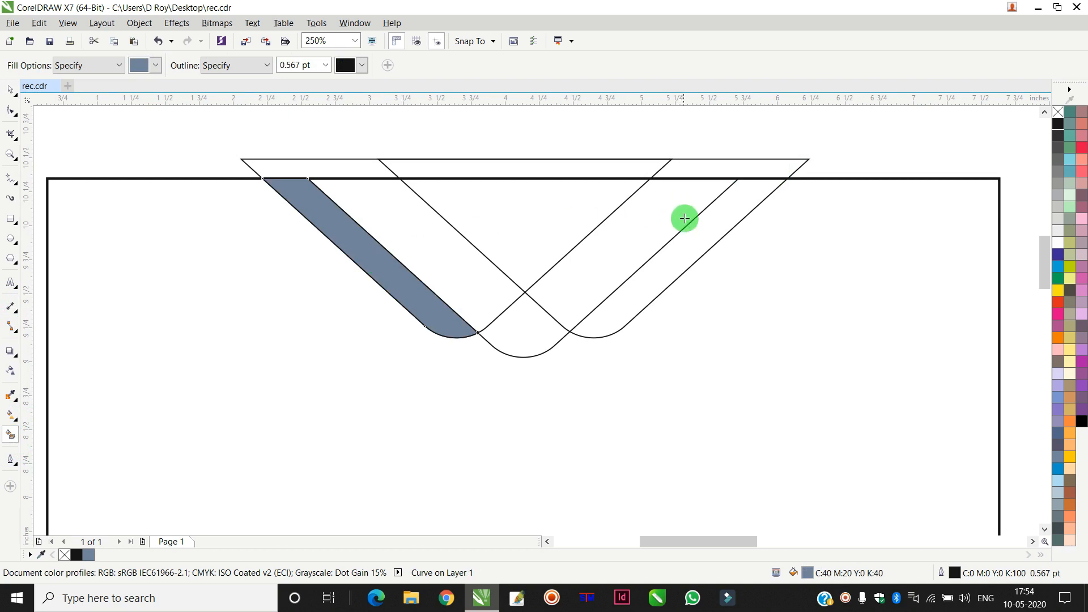
{"action": "left_click", "coordinate": [711, 220]}
{"action": "left_click", "coordinate": [11, 92]}
Delete the two offset flap copies, keeping the blue strips and the central flap.
{"action": "left_click", "coordinate": [311, 159]}
{"action": "left_click_drag", "start_coordinate": [311, 159], "coordinate": [314, 145]}
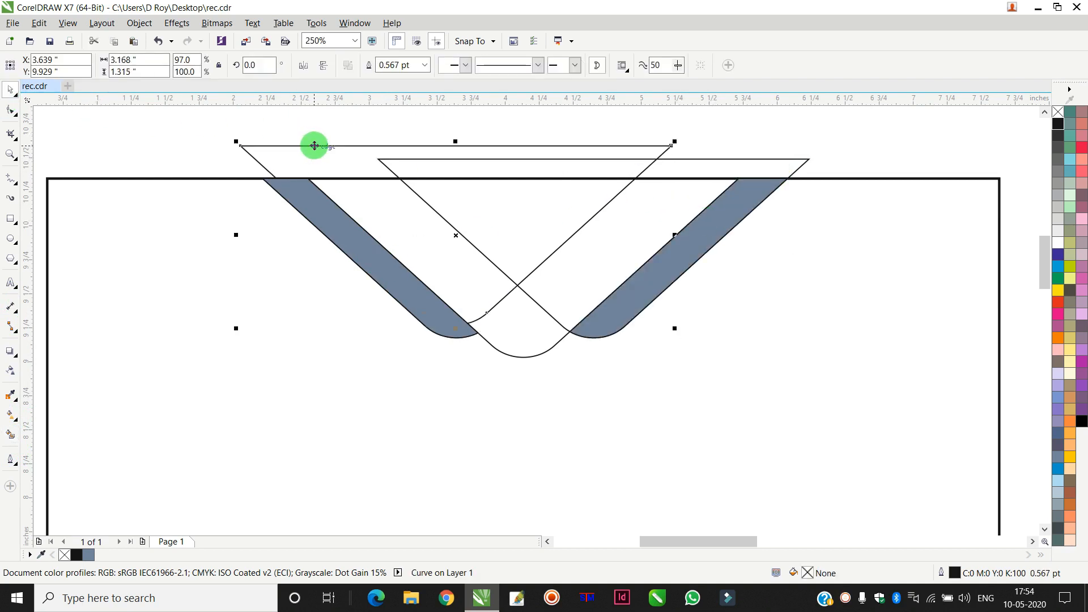
{"action": "key", "text": "Delete"}
{"action": "left_click", "coordinate": [439, 159]}
{"action": "key", "text": "Delete"}
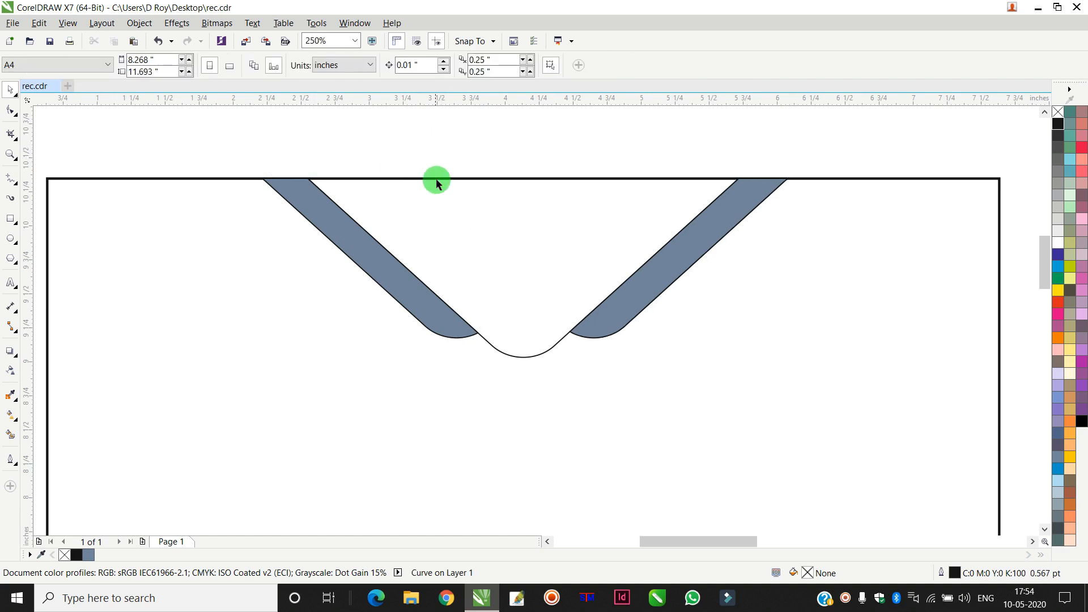
Fill the central flap with orange and remove the outlines from the flap and both blue strips.
{"action": "left_click", "coordinate": [467, 206]}
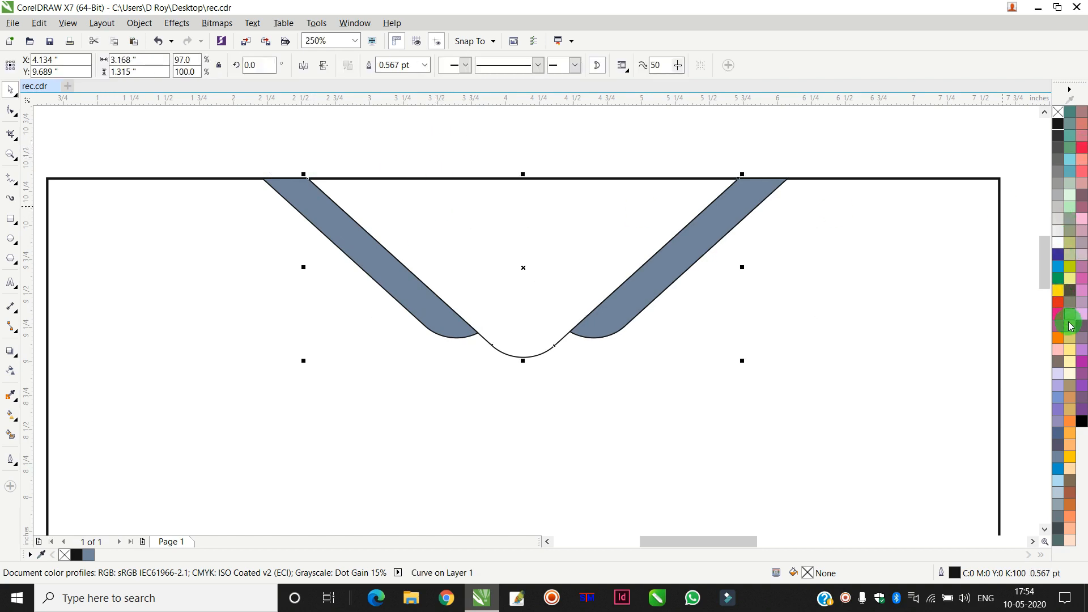
{"action": "left_click", "coordinate": [1060, 342]}
{"action": "left_click_drag", "start_coordinate": [839, 128], "coordinate": [209, 425]}
{"action": "right_click", "coordinate": [1058, 113]}
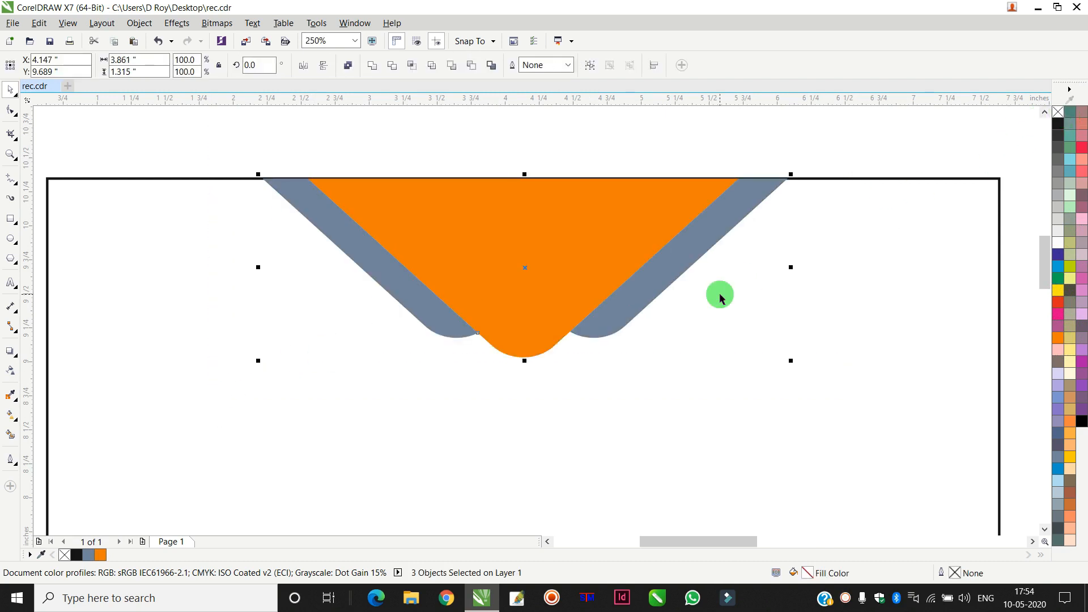
Draw a square of about 5.83 inches beside the page and round its corners to about 0.47 inch.
{"action": "scroll", "coordinate": [718, 294], "scroll_direction": "down", "scroll_amount": 4}
{"action": "left_click", "coordinate": [739, 297]}
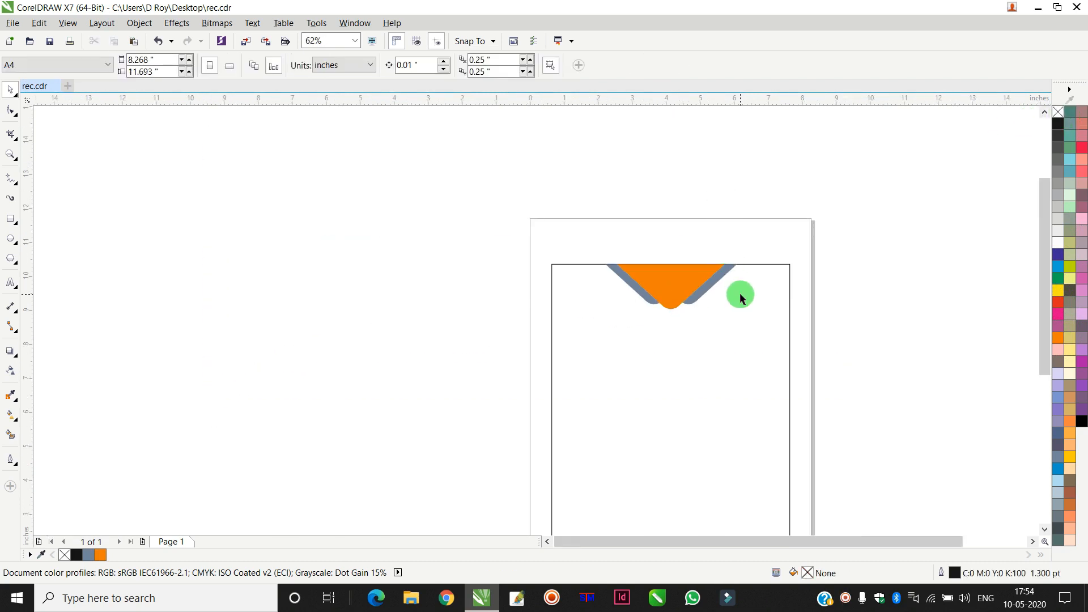
{"action": "scroll", "coordinate": [741, 294], "scroll_direction": "down", "scroll_amount": 2}
{"action": "scroll", "coordinate": [787, 326], "scroll_direction": "up", "scroll_amount": 2}
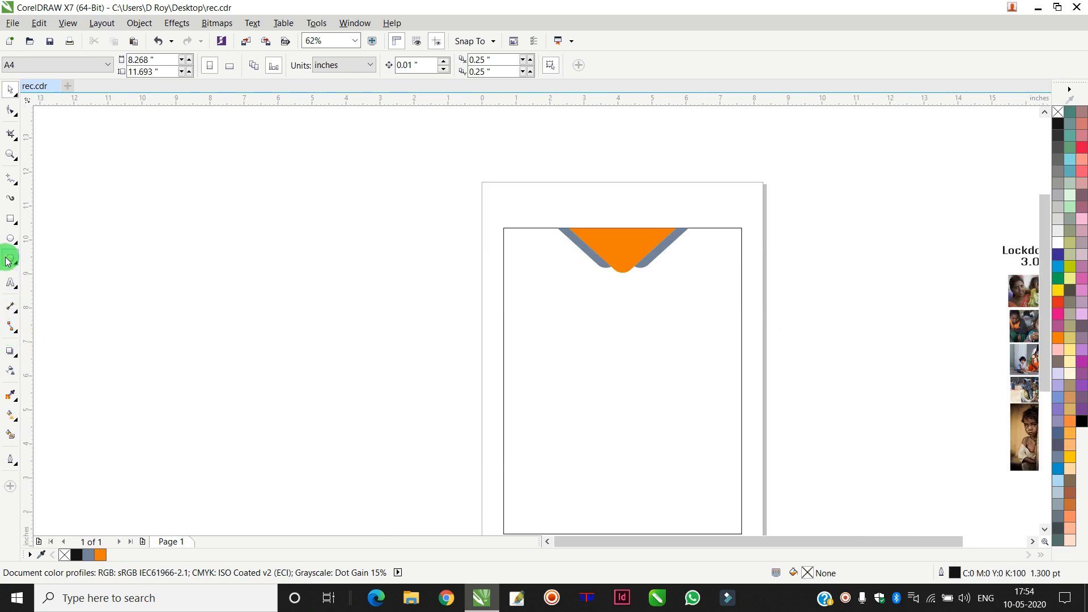
{"action": "left_click", "coordinate": [11, 219]}
{"action": "mouse_move", "coordinate": [257, 251]}
{"action": "left_mouse_down"}
{"action": "mouse_move", "coordinate": [430, 437]}
{"action": "mouse_move", "coordinate": [455, 450]}
{"action": "left_mouse_up"}
{"action": "left_click", "coordinate": [13, 114]}
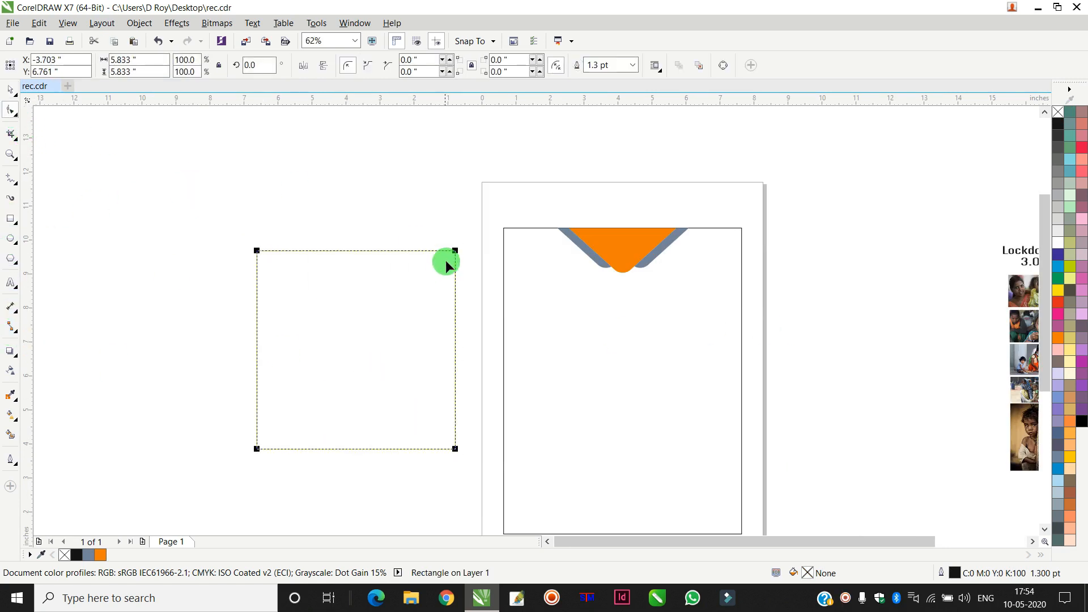
{"action": "left_click_drag", "start_coordinate": [457, 252], "coordinate": [472, 267]}
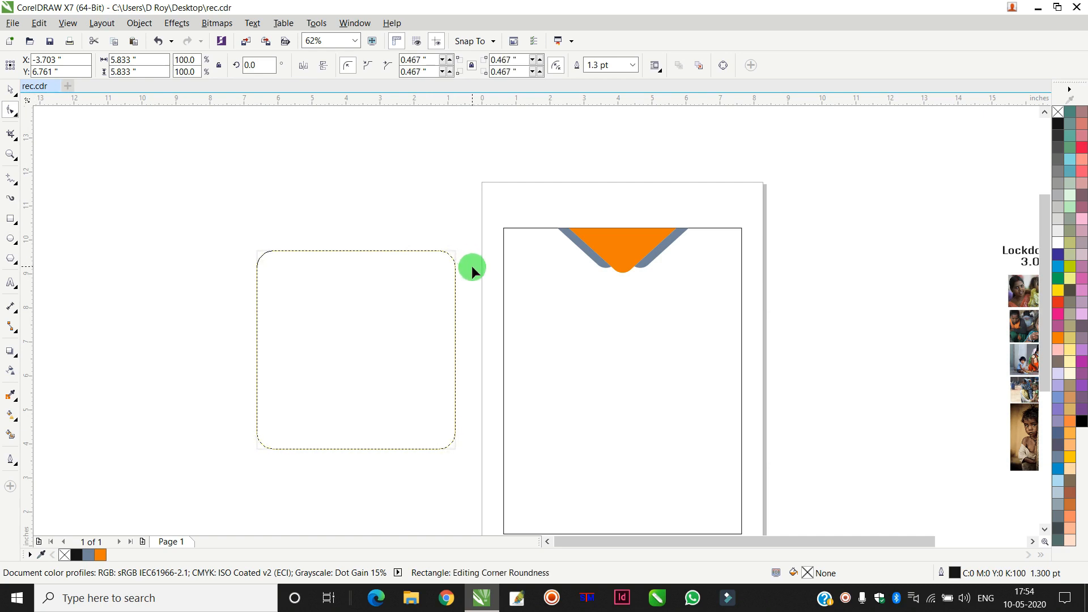
Rotate the large rounded square by 45 degrees and move it over the page rectangle's upper part.
{"action": "left_click", "coordinate": [10, 91]}
{"action": "left_click", "coordinate": [252, 65]}
{"action": "type", "text": "45"}
{"action": "key", "text": "Return"}
{"action": "left_click_drag", "start_coordinate": [403, 300], "coordinate": [595, 255]}
Enlarge and widen the new diamond to about 11.7 inches across and centre it horizontally on the page rectangle.
{"action": "left_click_drag", "start_coordinate": [708, 390], "coordinate": [841, 356]}
{"action": "left_click_drag", "start_coordinate": [774, 287], "coordinate": [805, 288]}
{"action": "left_click_drag", "start_coordinate": [606, 286], "coordinate": [618, 273]}
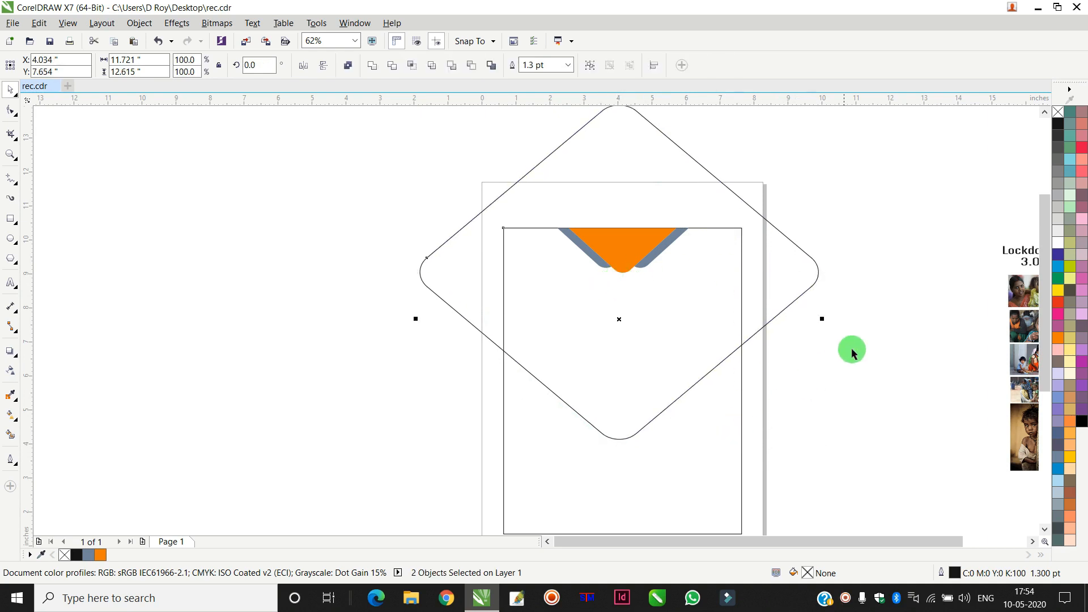
{"action": "left_click", "coordinate": [885, 290]}
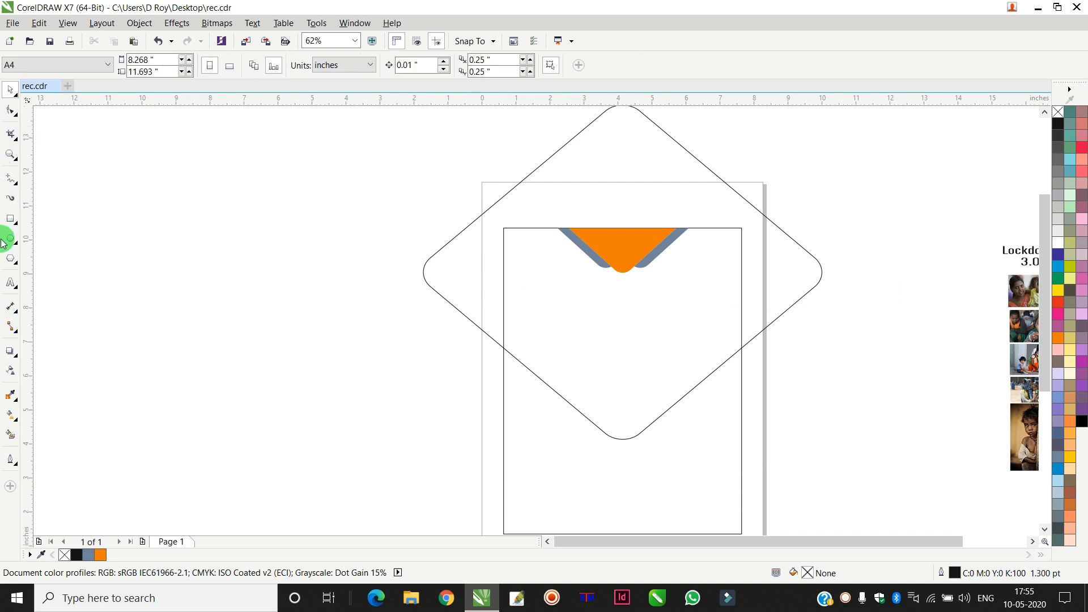
{"action": "left_click", "coordinate": [11, 438]}
{"action": "left_click", "coordinate": [611, 352]}
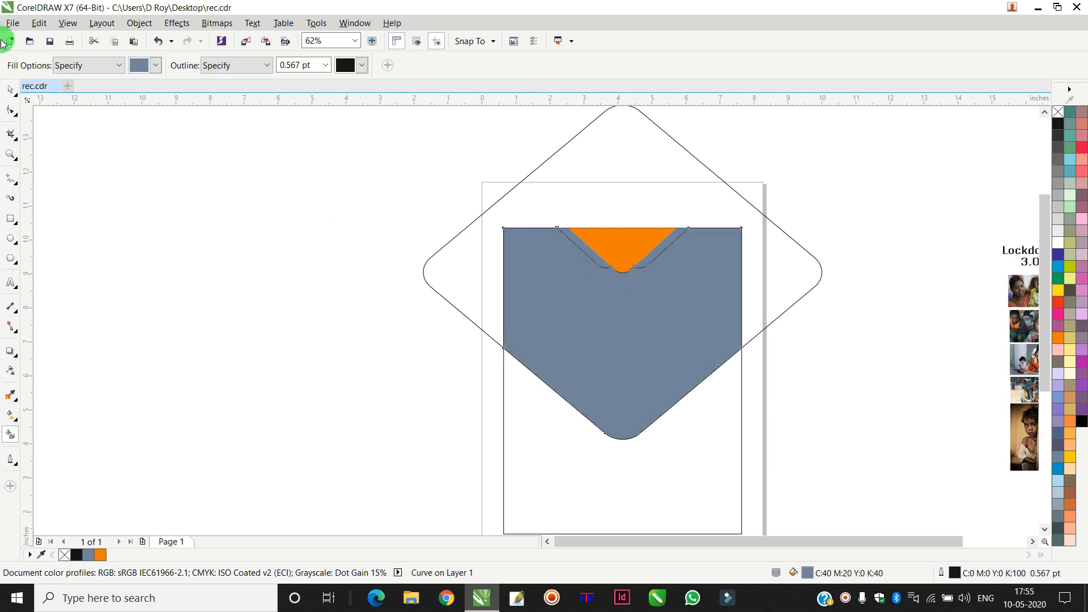
{"action": "key", "text": "ctrl+z"}
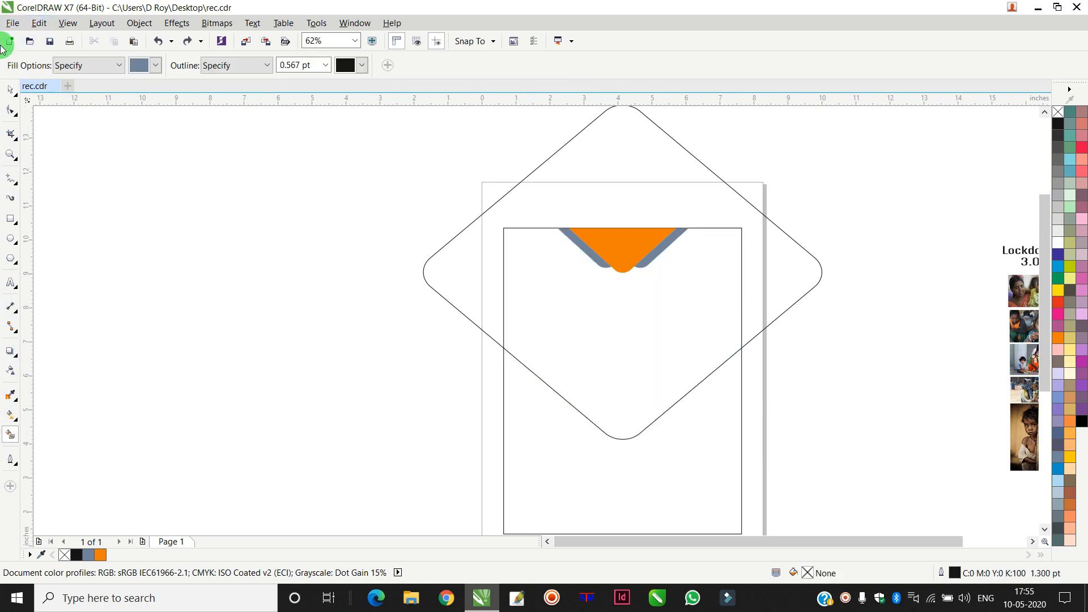
Cut the orange flap and the two slate-blue strips out of the page layout.
{"action": "left_click", "coordinate": [10, 90]}
{"action": "left_click_drag", "start_coordinate": [321, 153], "coordinate": [728, 293]}
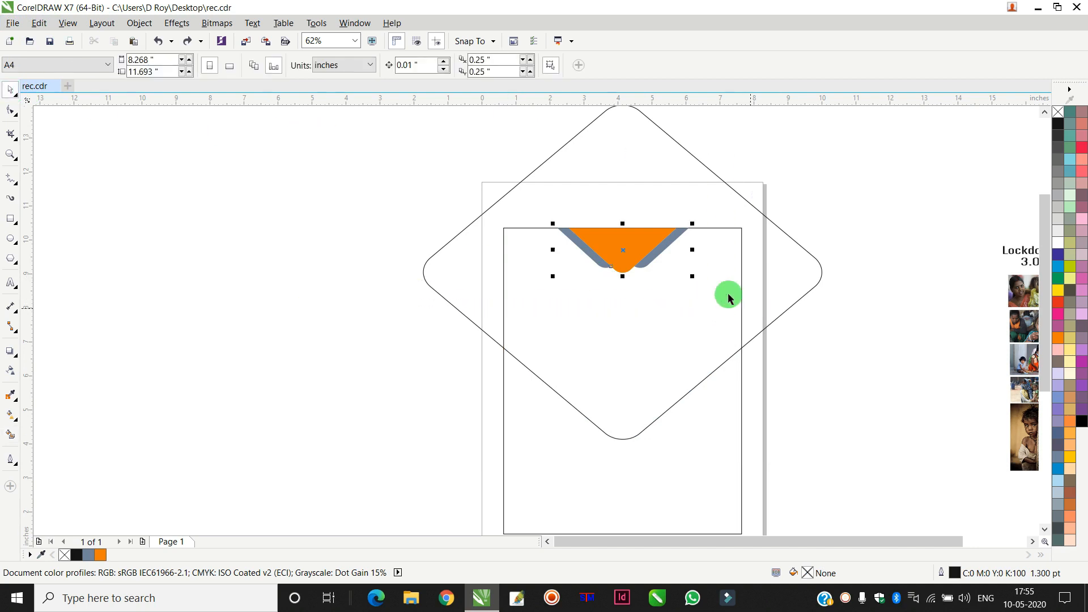
{"action": "right_click", "coordinate": [622, 249]}
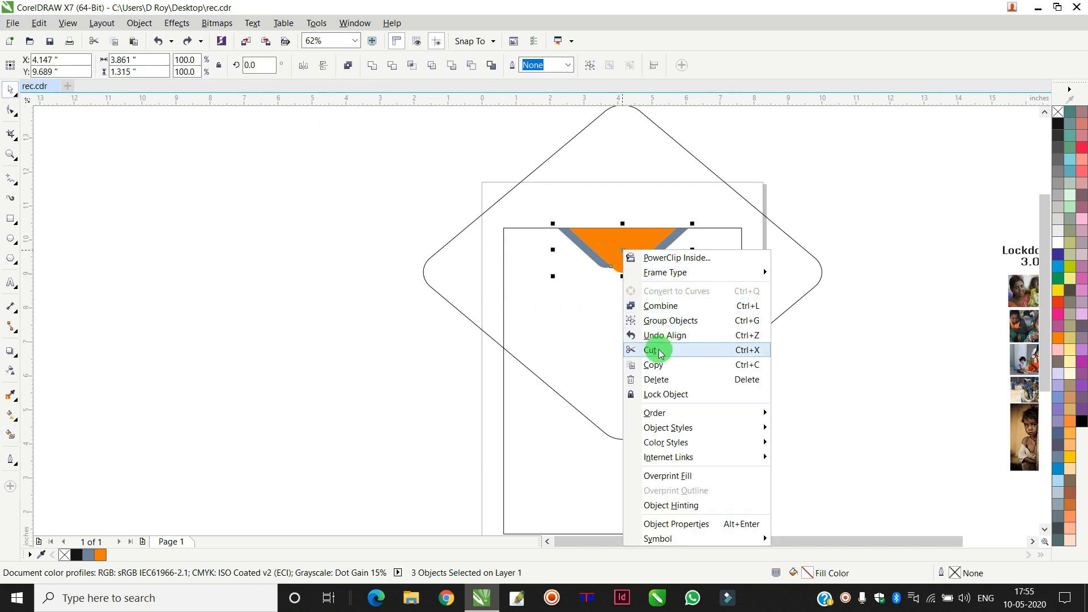
{"action": "left_click", "coordinate": [642, 328]}
{"action": "key", "text": "Delete"}
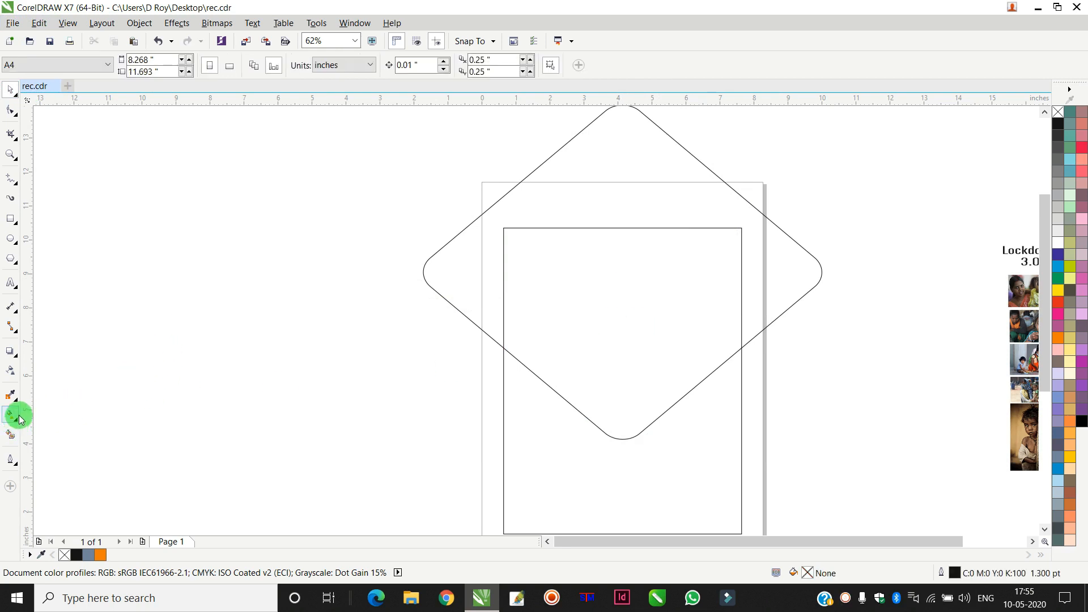
Smart-fill the overlap of the large diamond and the page rectangle with slate blue, and delete the diamond.
{"action": "left_click", "coordinate": [10, 435]}
{"action": "left_click", "coordinate": [656, 307]}
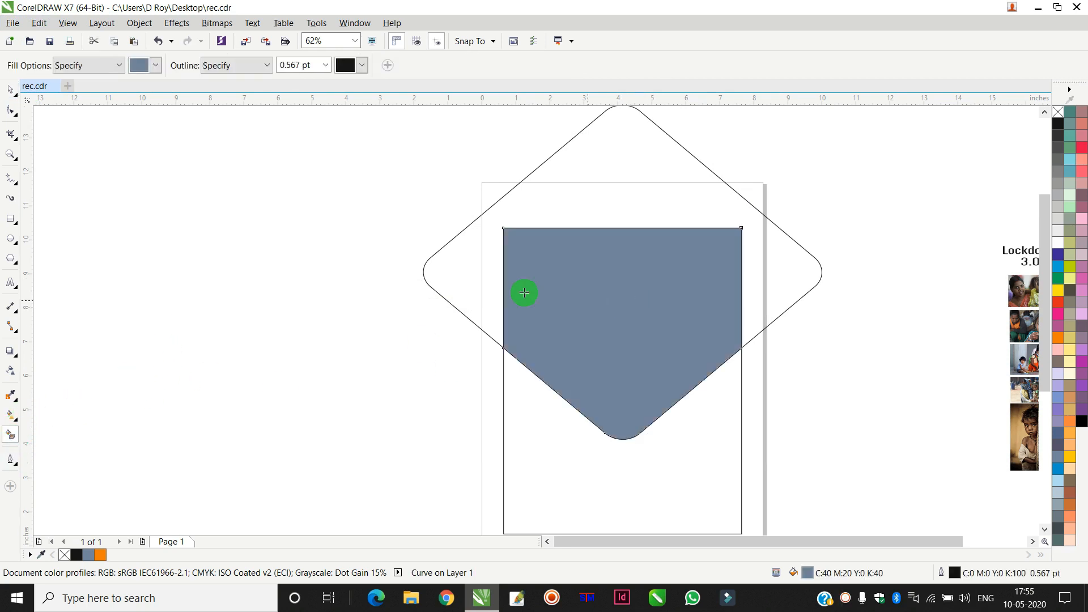
{"action": "left_click", "coordinate": [12, 90]}
{"action": "left_click", "coordinate": [573, 144]}
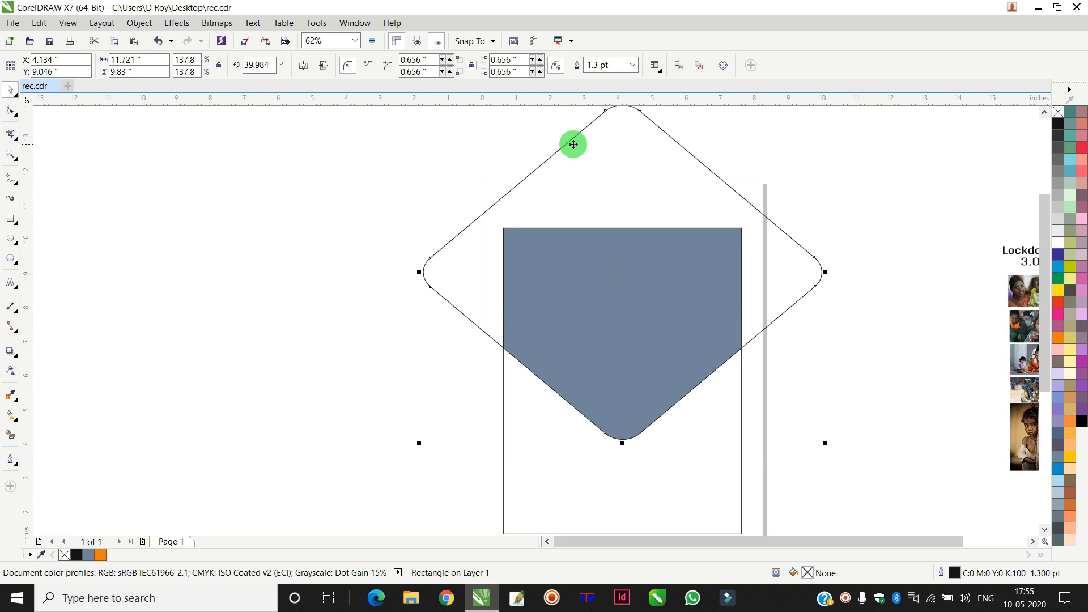
{"action": "key", "text": "Delete"}
{"action": "left_click_drag", "start_coordinate": [569, 378], "coordinate": [396, 446]}
{"action": "left_click", "coordinate": [813, 317]}
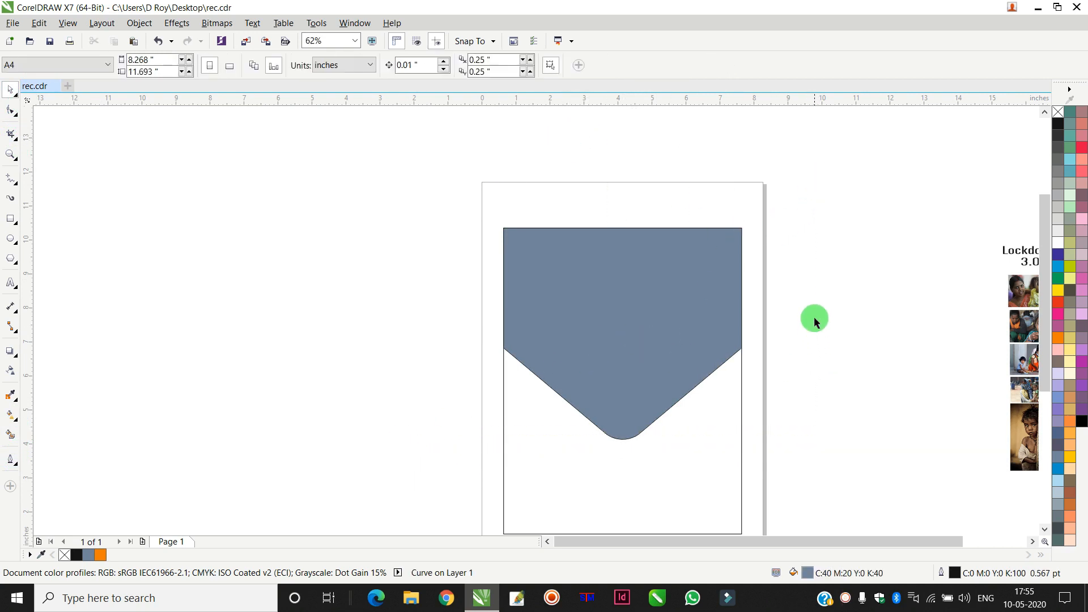
Lower the two side corner nodes of the large slate-blue shape evenly to flatten its V-shaped bottom edge.
{"action": "left_click", "coordinate": [628, 346]}
{"action": "left_click", "coordinate": [11, 113]}
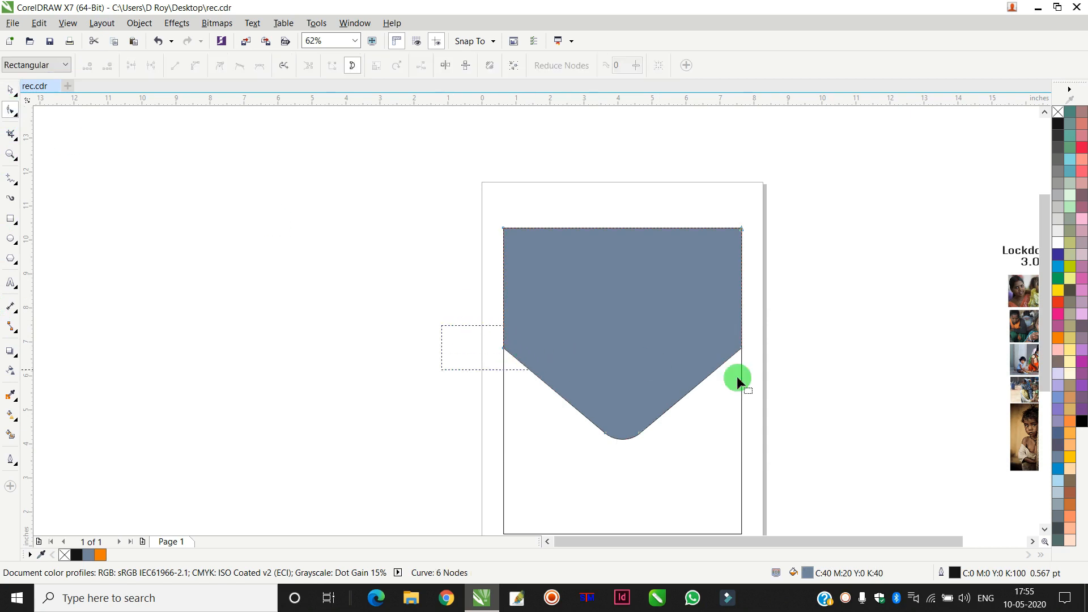
{"action": "scroll", "coordinate": [686, 390], "scroll_direction": "up", "scroll_amount": 2}
{"action": "left_click_drag", "start_coordinate": [799, 305], "coordinate": [798, 384]}
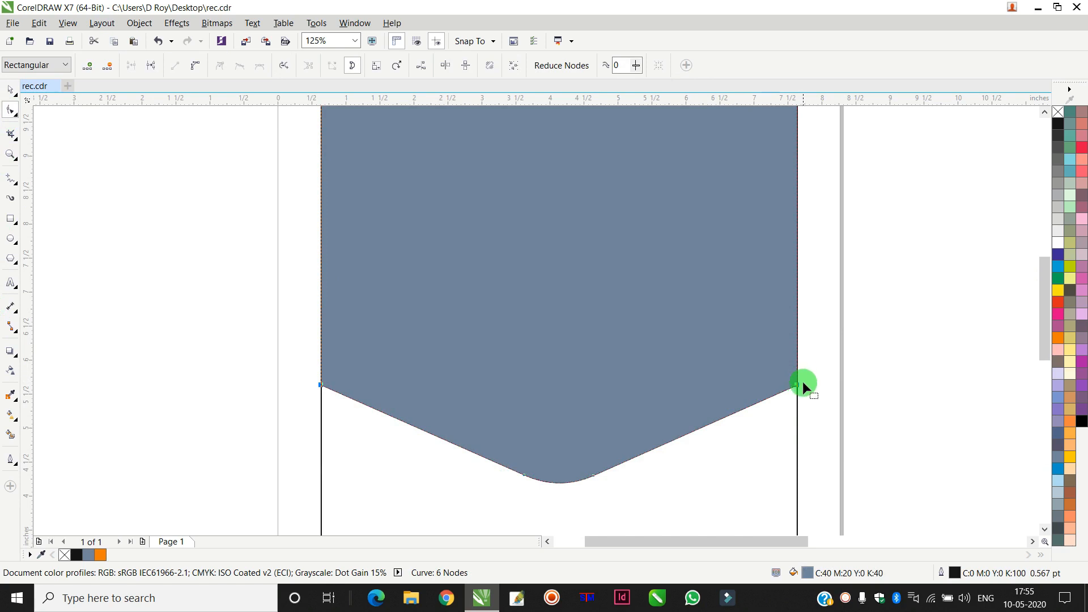
{"action": "left_click_drag", "start_coordinate": [799, 384], "coordinate": [798, 365]}
{"action": "scroll", "coordinate": [798, 365], "scroll_direction": "down", "scroll_amount": 2}
{"action": "left_click", "coordinate": [11, 116]}
{"action": "left_click", "coordinate": [9, 91]}
Paste the cut orange flap and slate-blue strips back at the head of the page rectangle.
{"action": "left_click", "coordinate": [284, 145]}
{"action": "right_click", "coordinate": [320, 138]}
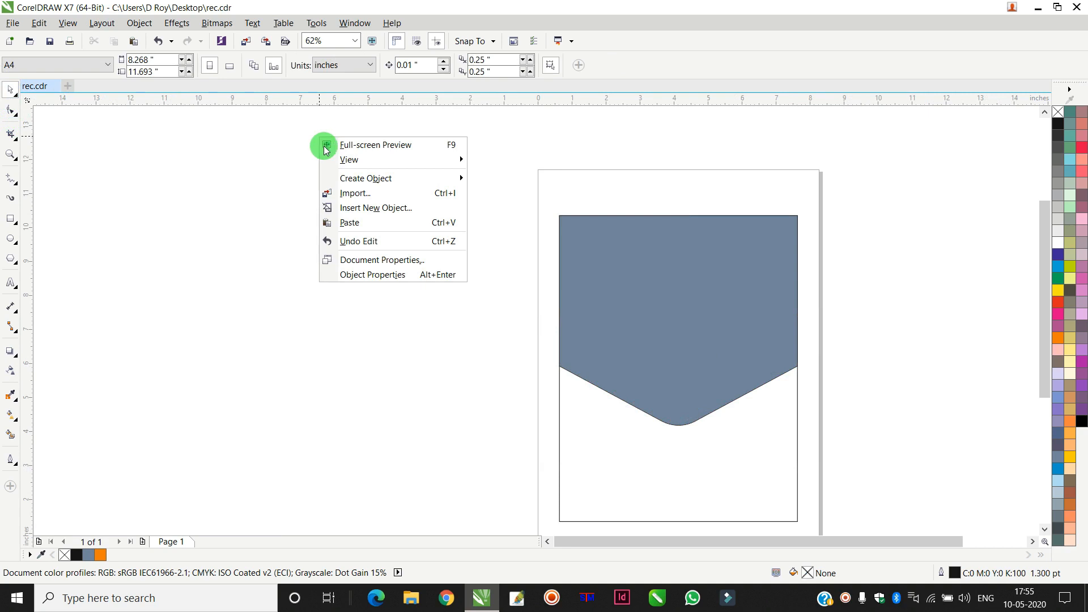
{"action": "left_click", "coordinate": [368, 222]}
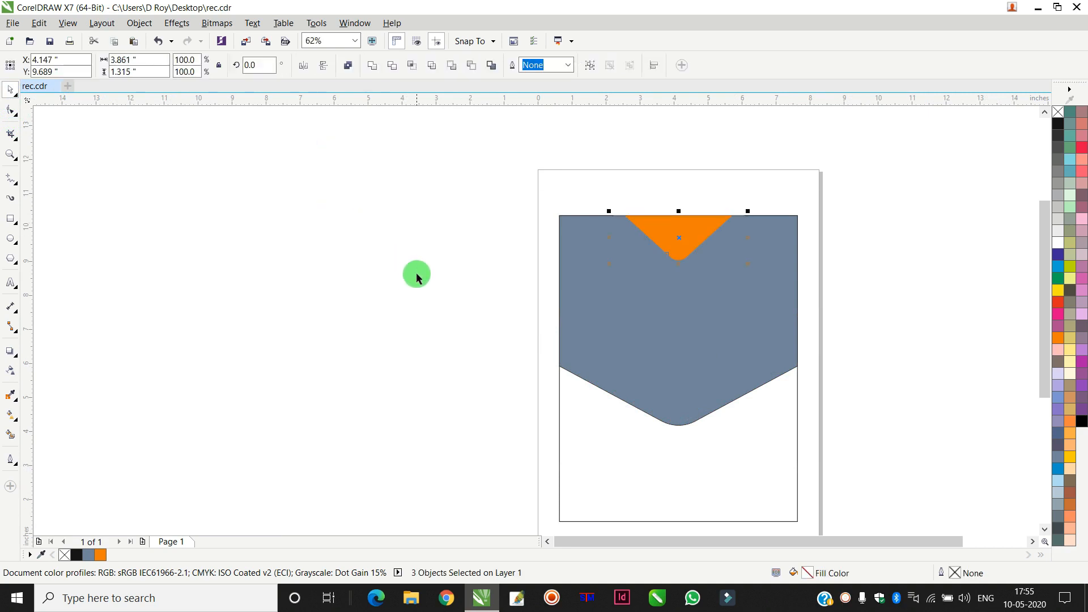
{"action": "left_click", "coordinate": [427, 209]}
Remove the fill from the large V-bottomed shape, keeping its outline.
{"action": "left_click", "coordinate": [705, 325]}
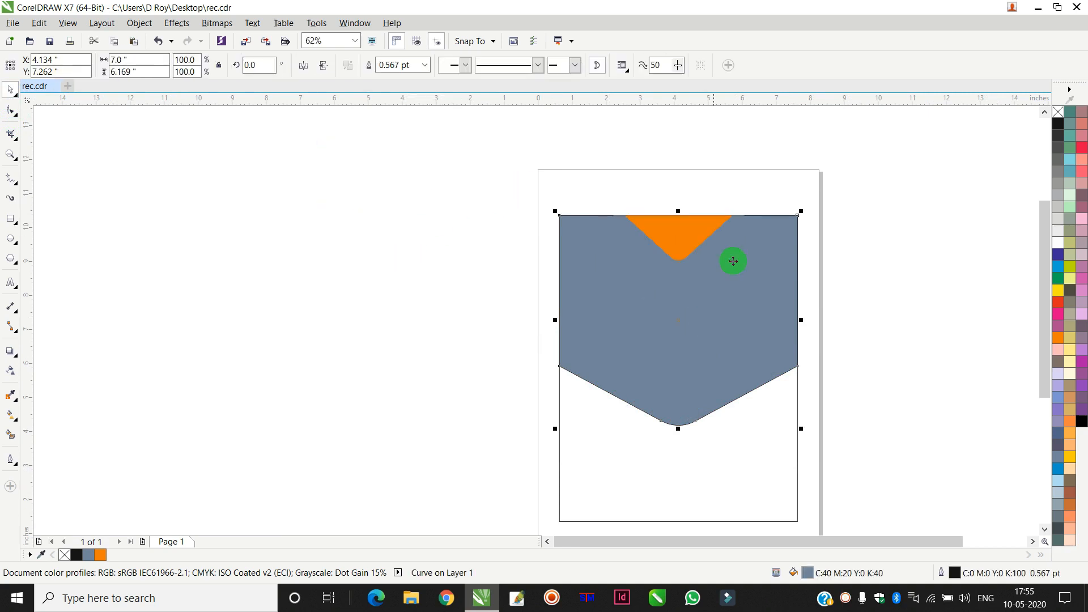
{"action": "left_click", "coordinate": [1060, 116]}
{"action": "left_click", "coordinate": [682, 229]}
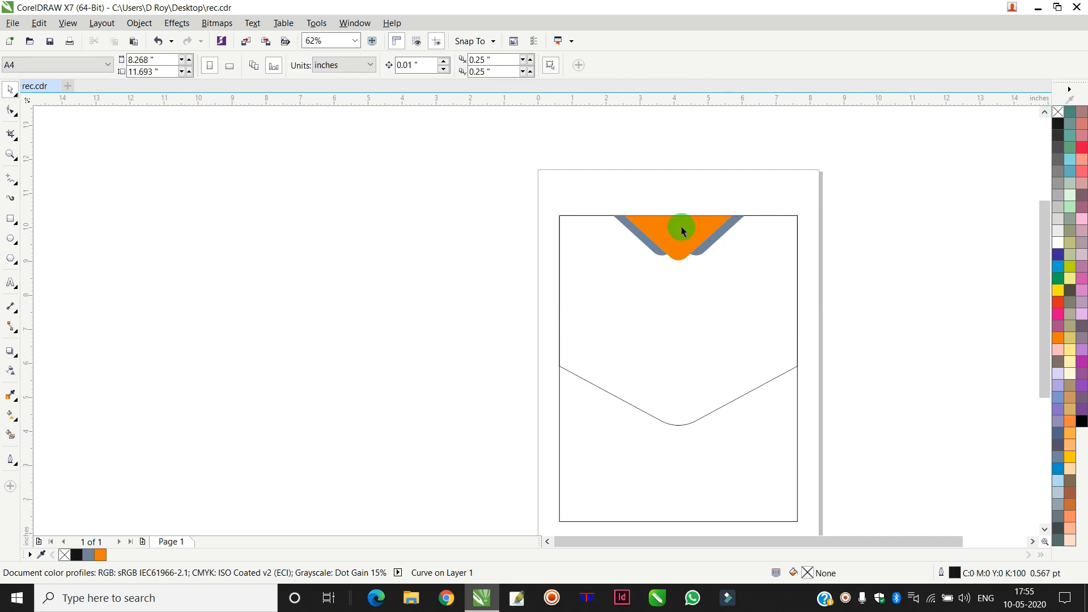
Fill both slate-blue strips beside the orange flap with white.
{"action": "scroll", "coordinate": [652, 242], "scroll_direction": "up", "scroll_amount": 2}
{"action": "left_click", "coordinate": [636, 250]}
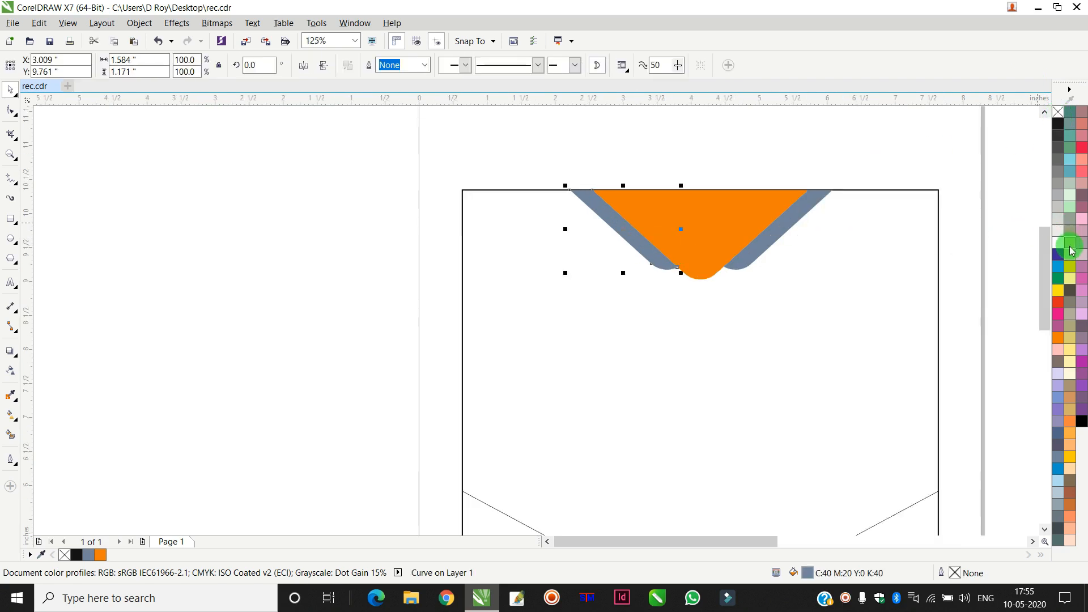
{"action": "left_click", "coordinate": [1060, 245]}
{"action": "left_click", "coordinate": [805, 218]}
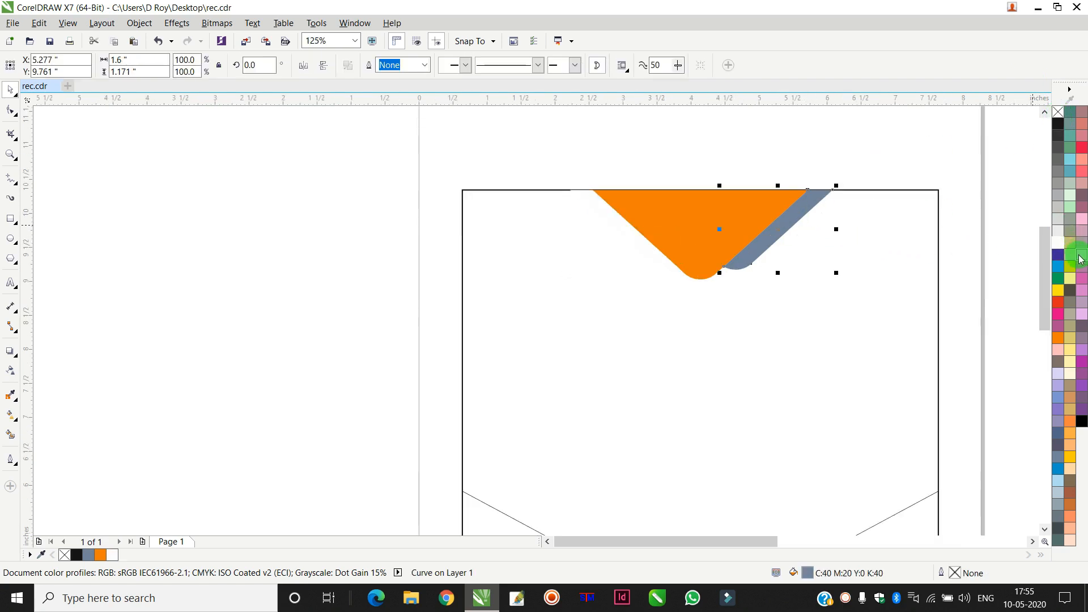
{"action": "left_click", "coordinate": [1059, 244]}
{"action": "scroll", "coordinate": [843, 291], "scroll_direction": "down", "scroll_amount": 2}
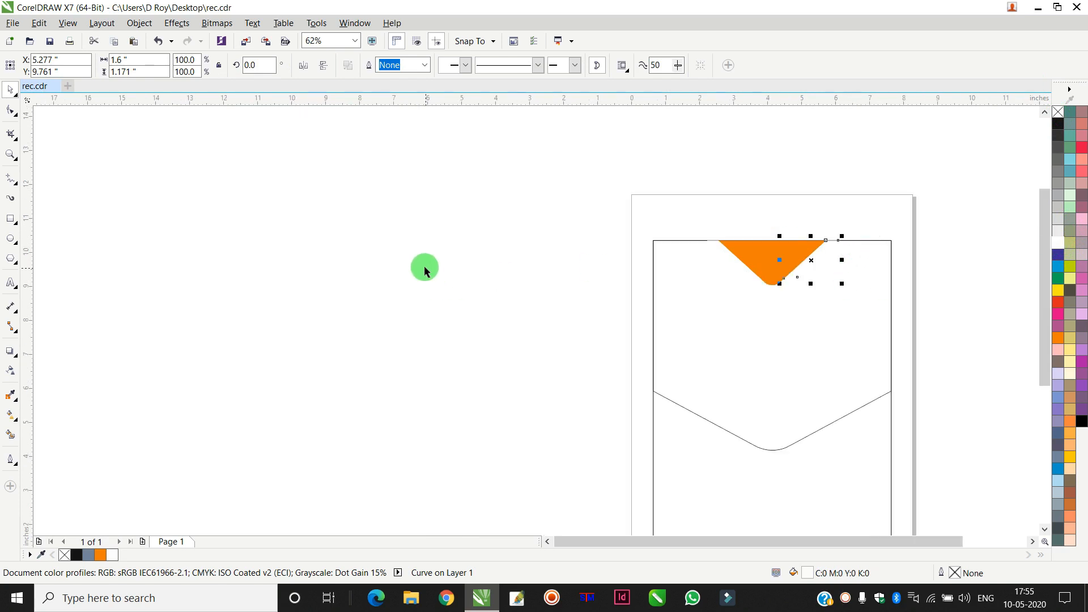
{"action": "left_click", "coordinate": [426, 271]}
{"action": "scroll", "coordinate": [681, 384], "scroll_direction": "down", "scroll_amount": 2}
{"action": "scroll", "coordinate": [939, 409], "scroll_direction": "up", "scroll_amount": 2}
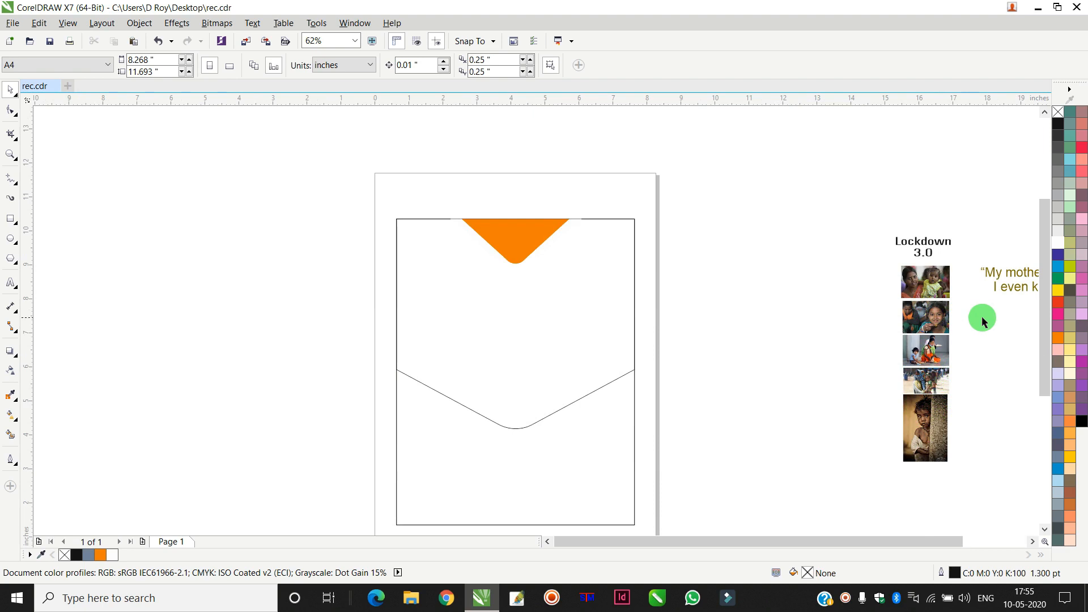
Move the photo of the veiled woman carrying a child beside the page and enlarge it to about 9.84 by 5.53 inches.
{"action": "left_click_drag", "start_coordinate": [937, 380], "coordinate": [482, 420]}
{"action": "left_click_drag", "start_coordinate": [296, 320], "coordinate": [252, 251]}
{"action": "left_click_drag", "start_coordinate": [357, 353], "coordinate": [383, 369]}
PowerClip the enlarged photo inside the unfilled V-bottomed shape on the page.
{"action": "left_click", "coordinate": [139, 22]}
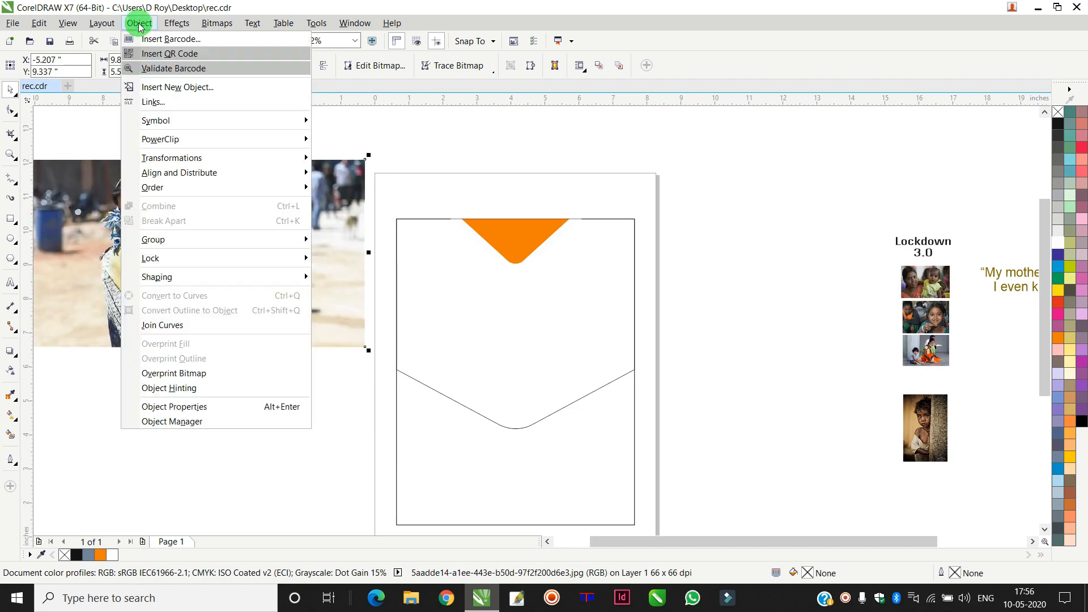
{"action": "mouse_move", "coordinate": [147, 138]}
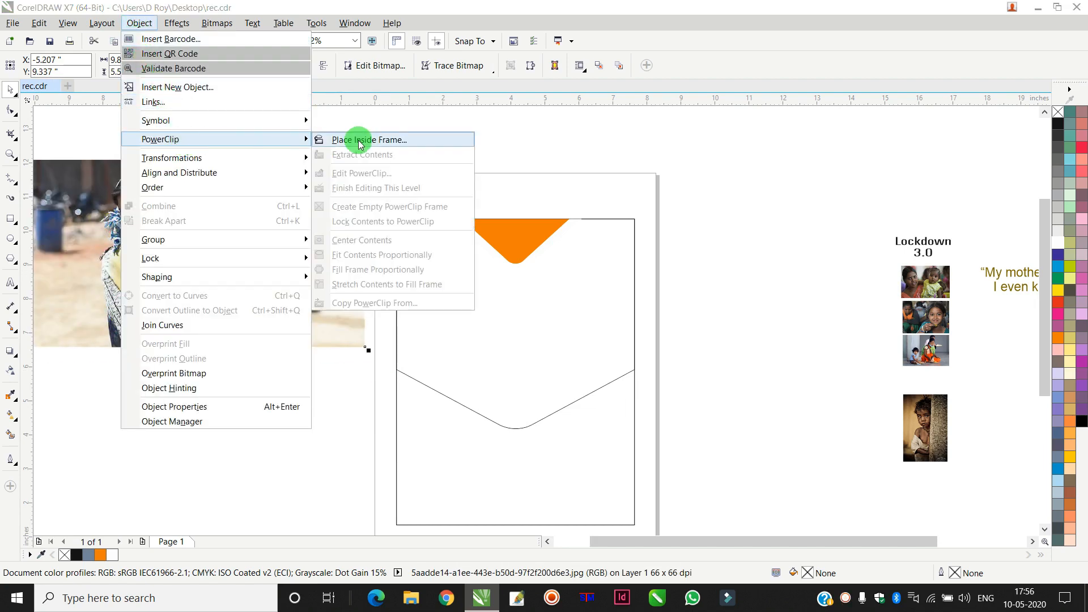
{"action": "left_click", "coordinate": [358, 140]}
{"action": "left_click", "coordinate": [501, 318]}
Open the PowerClip contents for editing and reposition the photo so it covers the frame's upper edge.
{"action": "double_click", "coordinate": [506, 314]}
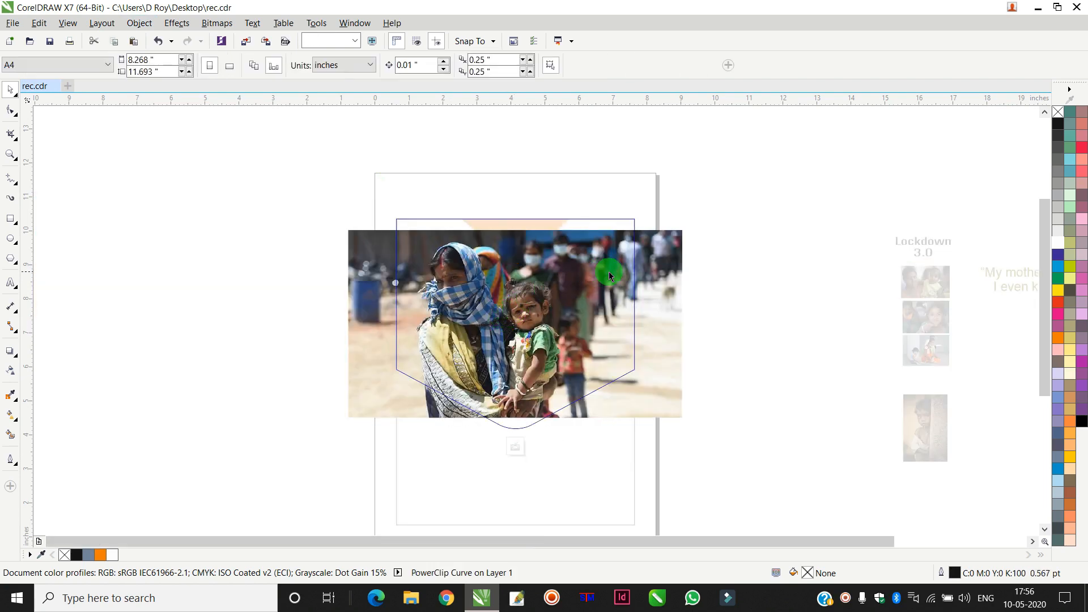
{"action": "left_click_drag", "start_coordinate": [673, 253], "coordinate": [631, 247]}
{"action": "scroll", "coordinate": [674, 258], "scroll_direction": "up", "scroll_amount": 1}
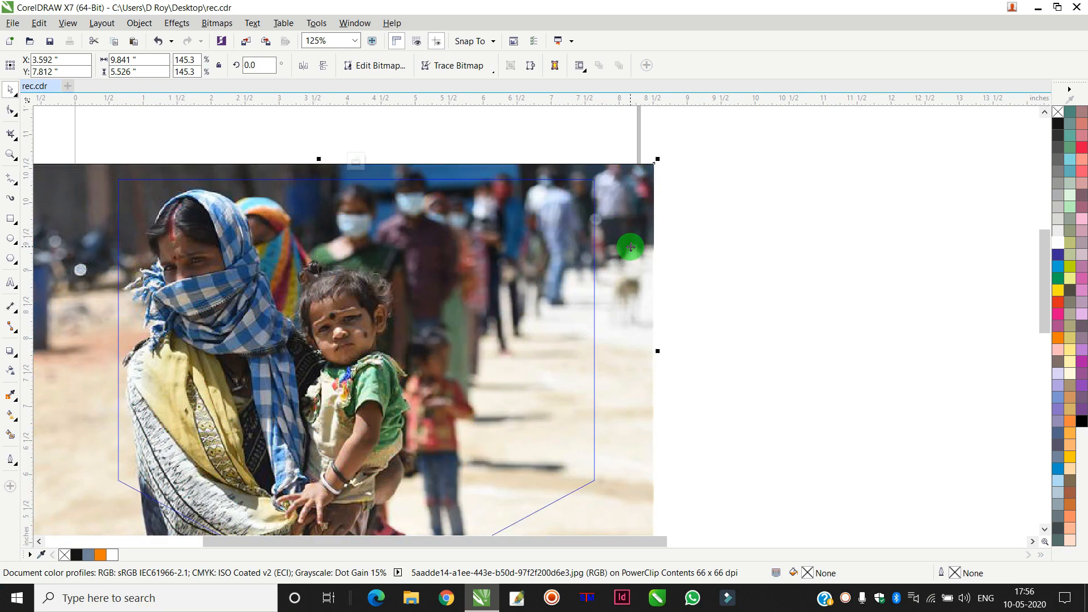
{"action": "left_click_drag", "start_coordinate": [630, 247], "coordinate": [628, 246]}
Enlarge the clipped photo to about 11.4 by 6.5 inches so it covers the whole frame, and finish editing the PowerClip.
{"action": "scroll", "coordinate": [617, 254], "scroll_direction": "down", "scroll_amount": 5}
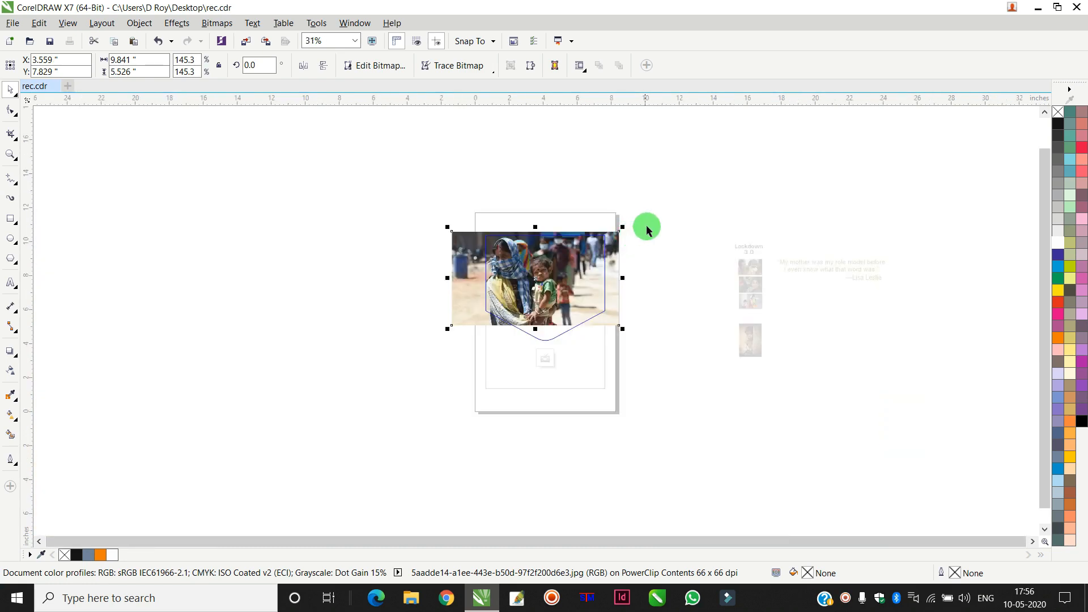
{"action": "scroll", "coordinate": [545, 328], "scroll_direction": "up", "scroll_amount": 5}
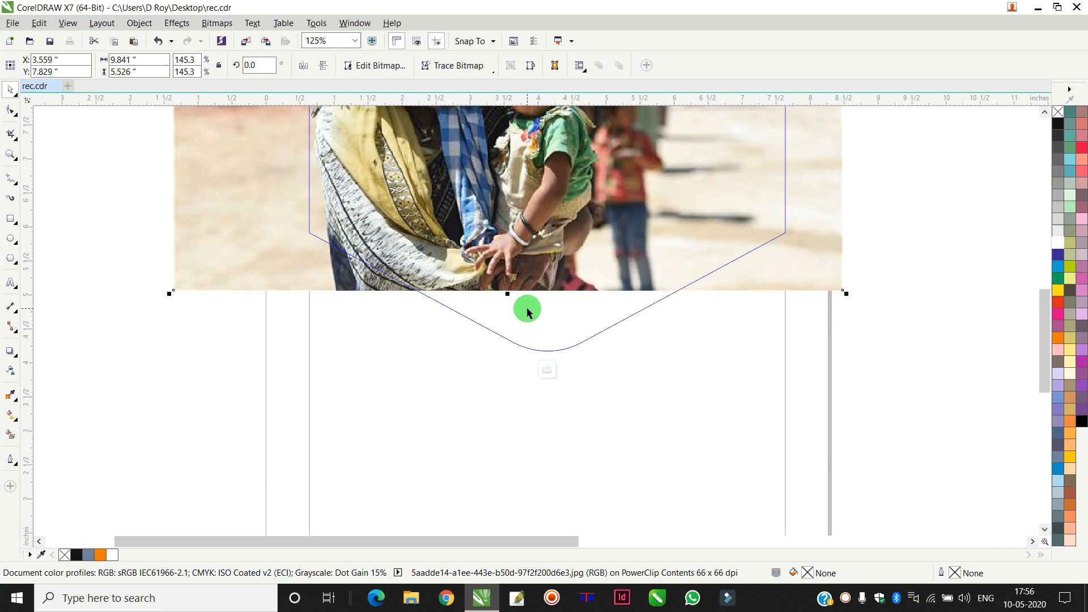
{"action": "left_click_drag", "start_coordinate": [848, 292], "coordinate": [896, 318]}
{"action": "mouse_move", "coordinate": [167, 322]}
{"action": "left_mouse_down"}
{"action": "mouse_move", "coordinate": [143, 323]}
{"action": "mouse_move", "coordinate": [160, 324]}
{"action": "left_mouse_up"}
{"action": "left_click_drag", "start_coordinate": [528, 327], "coordinate": [544, 362]}
{"action": "scroll", "coordinate": [566, 226], "scroll_direction": "down", "scroll_amount": 2}
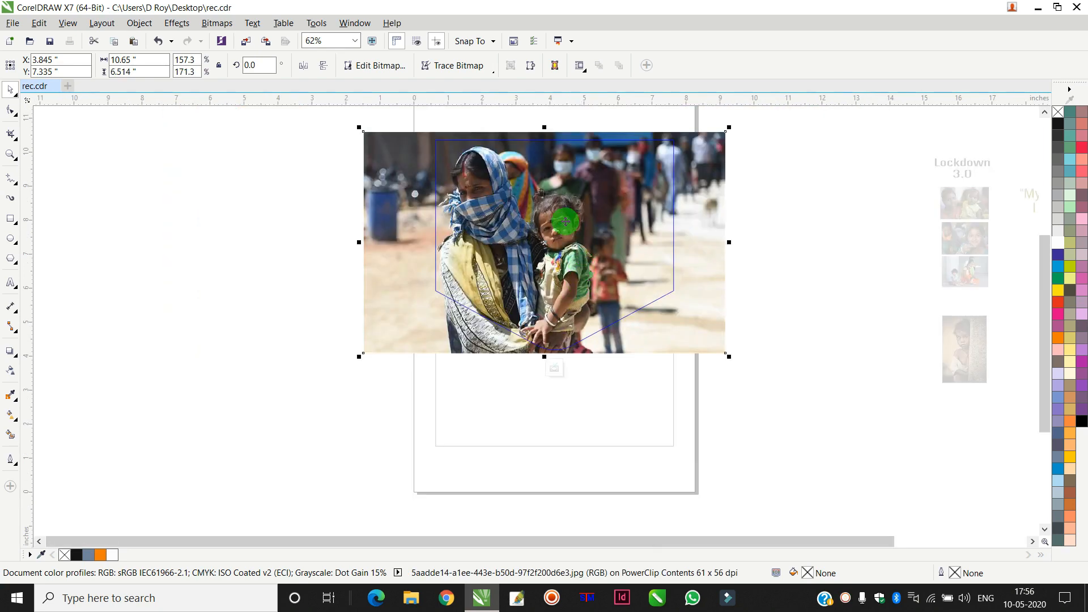
{"action": "left_click_drag", "start_coordinate": [731, 241], "coordinate": [697, 231]}
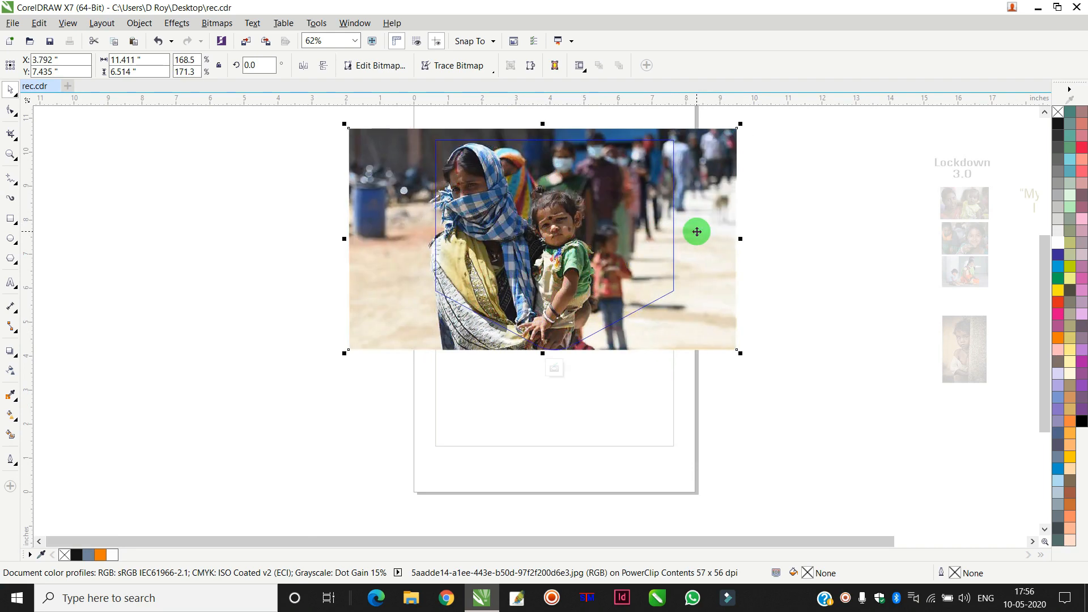
{"action": "left_click", "coordinate": [777, 202], "text": "ctrl"}
{"action": "left_click", "coordinate": [764, 194]}
Remove the outline from the V-bottomed photo frame.
{"action": "left_click", "coordinate": [601, 274]}
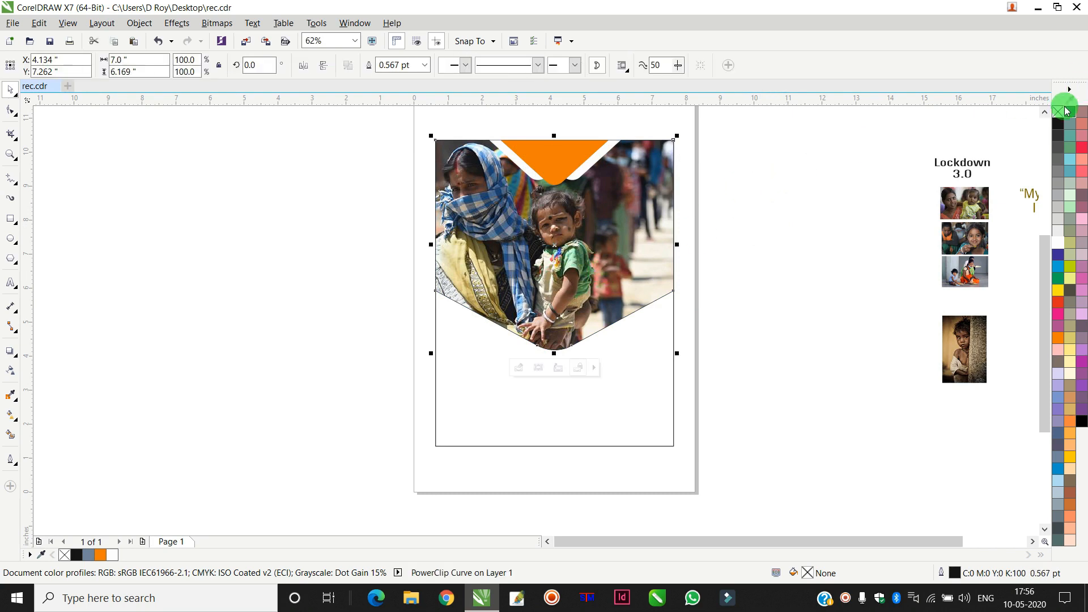
{"action": "right_click", "coordinate": [1060, 113]}
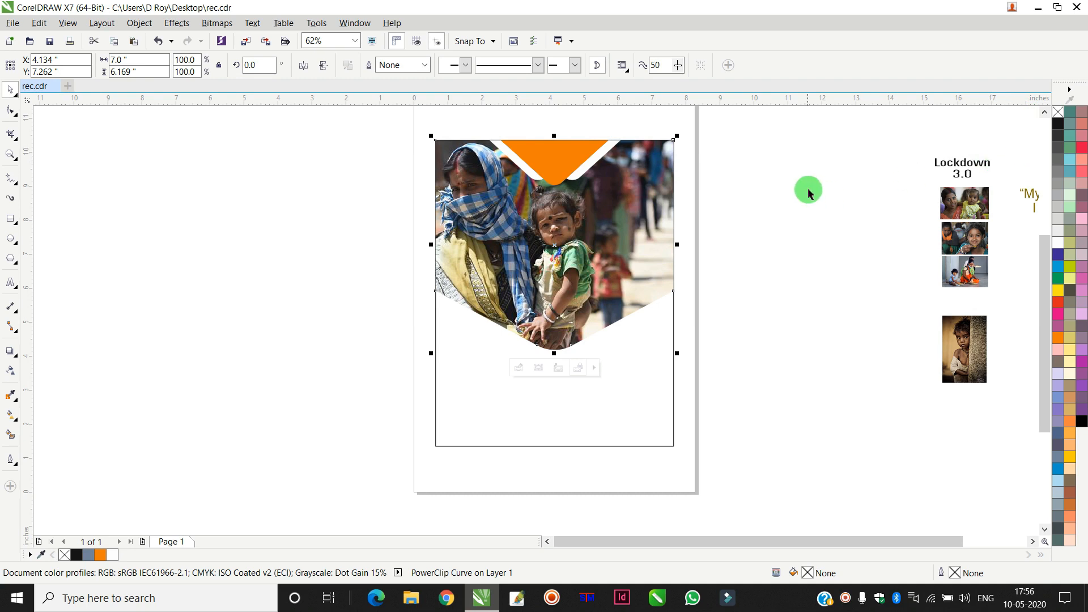
{"action": "left_click", "coordinate": [755, 178]}
{"action": "scroll", "coordinate": [756, 178], "scroll_direction": "down", "scroll_amount": 2}
{"action": "scroll", "coordinate": [671, 189], "scroll_direction": "up", "scroll_amount": 2}
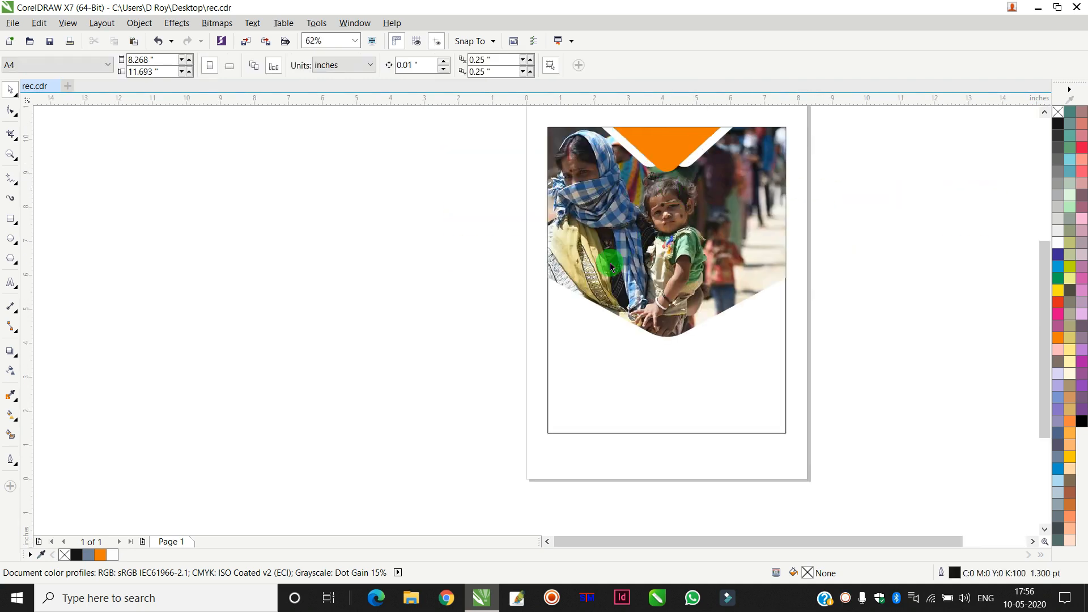
Draw a circle about 1.71 inches in diameter on the empty area beside the page.
{"action": "scroll", "coordinate": [610, 267], "scroll_direction": "up", "scroll_amount": 2}
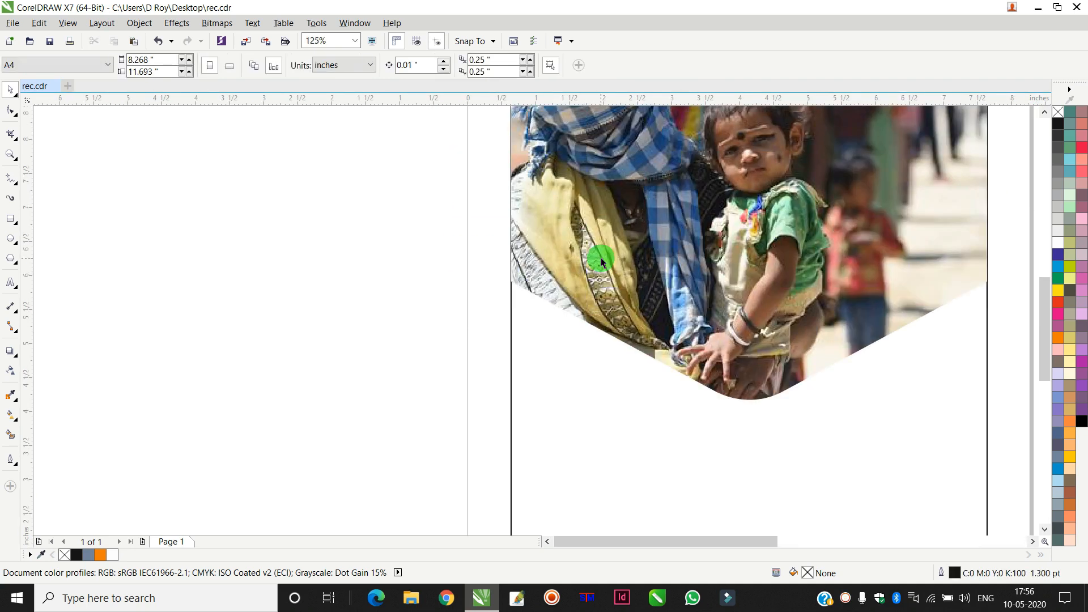
{"action": "left_click", "coordinate": [10, 243]}
{"action": "left_click_drag", "start_coordinate": [233, 230], "coordinate": [355, 350]}
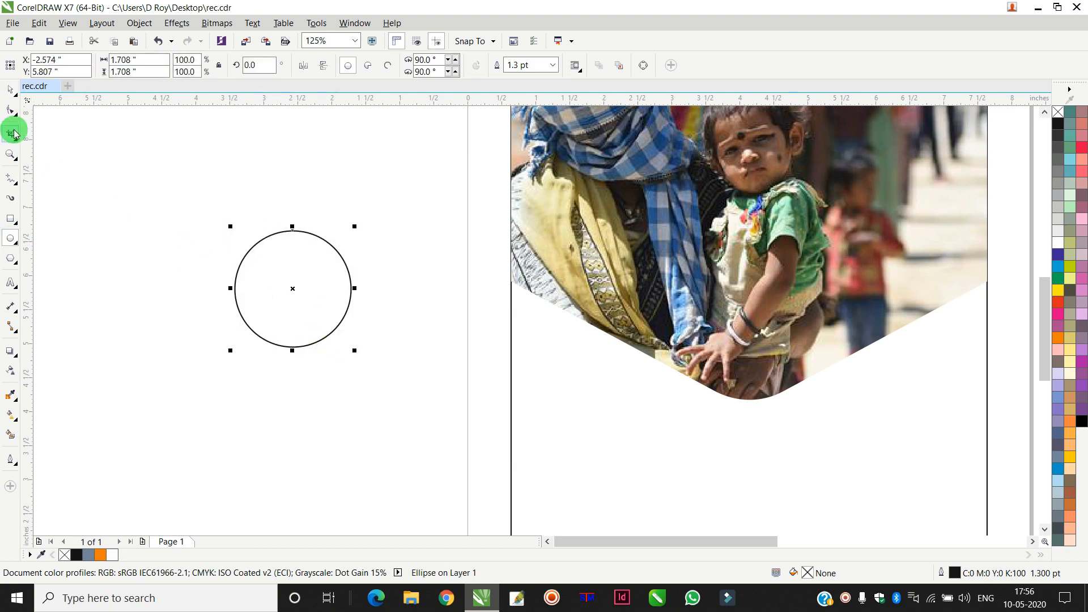
Create a smaller concentric copy of the circle, about 1.51 inches in diameter.
{"action": "left_click", "coordinate": [11, 88]}
{"action": "scroll", "coordinate": [280, 247], "scroll_direction": "up", "scroll_amount": 2}
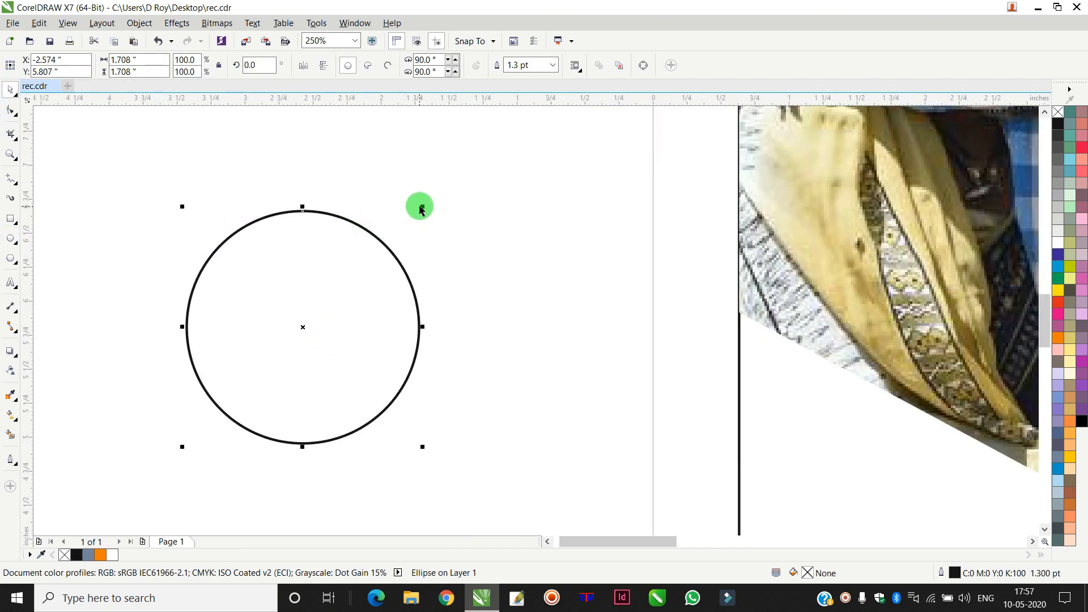
{"action": "left_click_drag", "start_coordinate": [421, 206], "coordinate": [413, 219]}
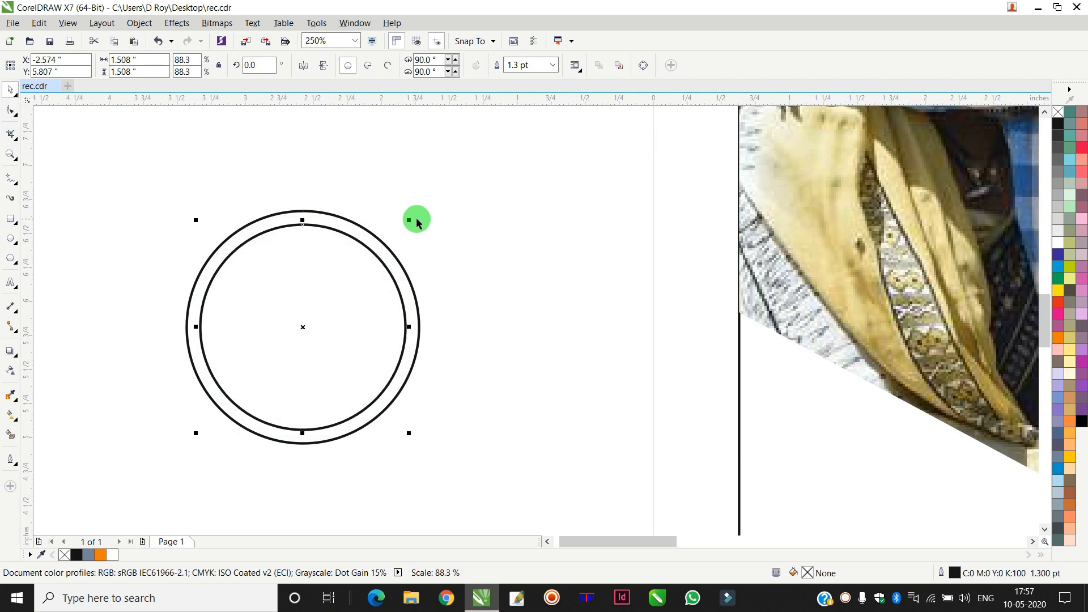
{"action": "left_click", "coordinate": [448, 197]}
Smart-fill the ring between the two concentric circles with slate blue.
{"action": "left_click", "coordinate": [10, 435]}
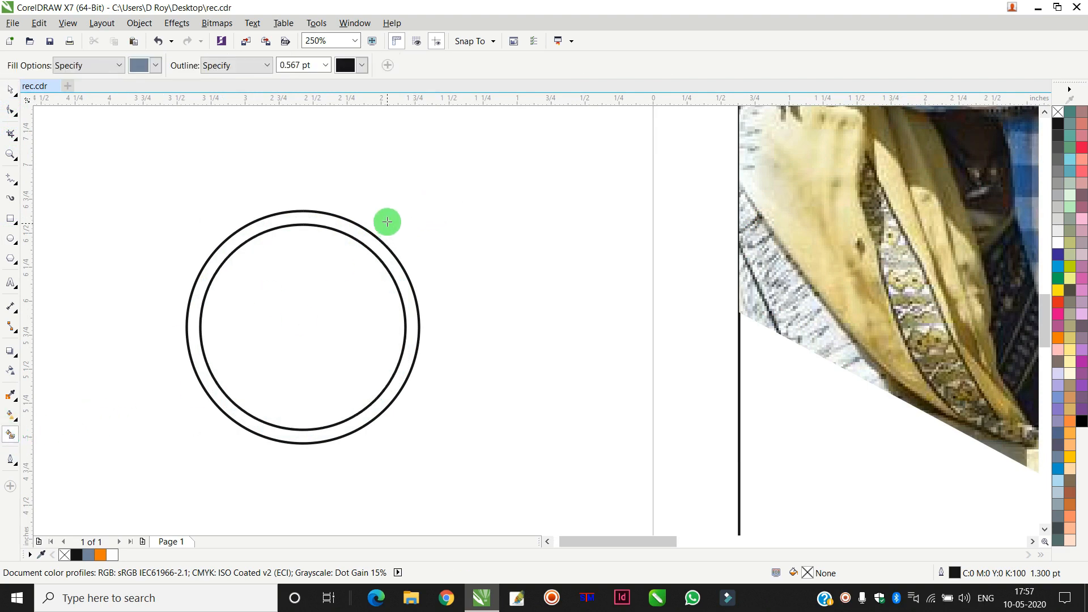
{"action": "left_click", "coordinate": [352, 223]}
{"action": "left_click", "coordinate": [11, 90]}
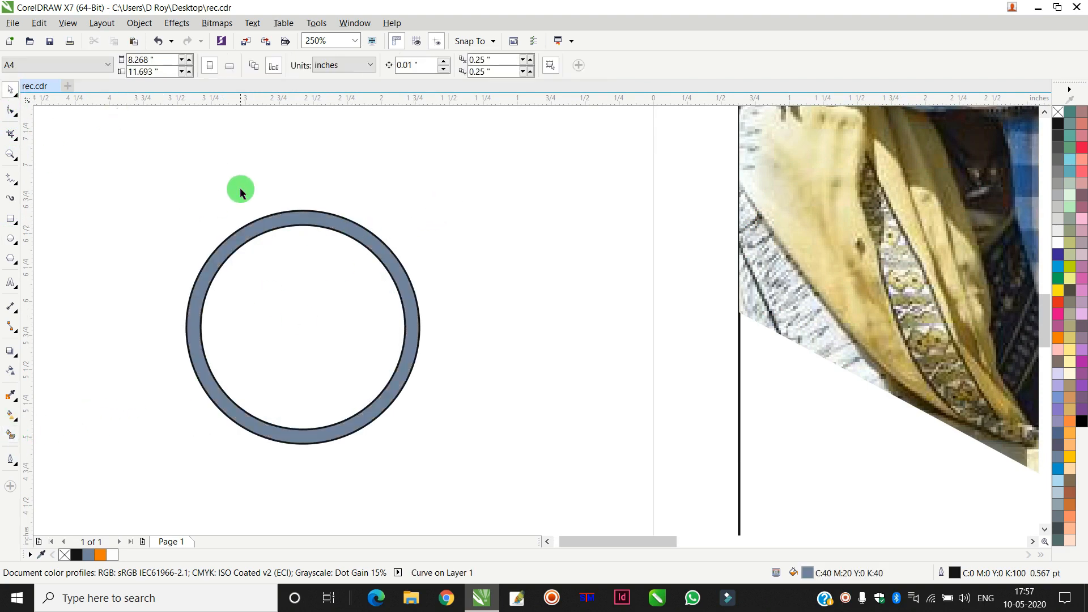
Remove the black outlines from both concentric circles and the slate blue ring between them.
{"action": "left_click", "coordinate": [275, 214]}
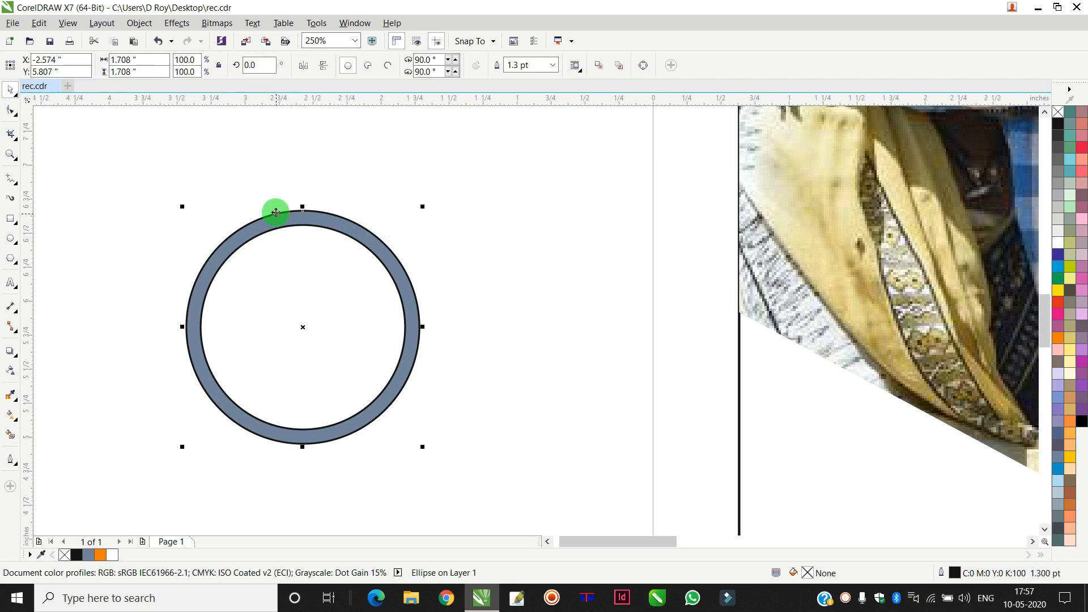
{"action": "key", "text": "Escape"}
{"action": "scroll", "coordinate": [359, 220], "scroll_direction": "down", "scroll_amount": 2}
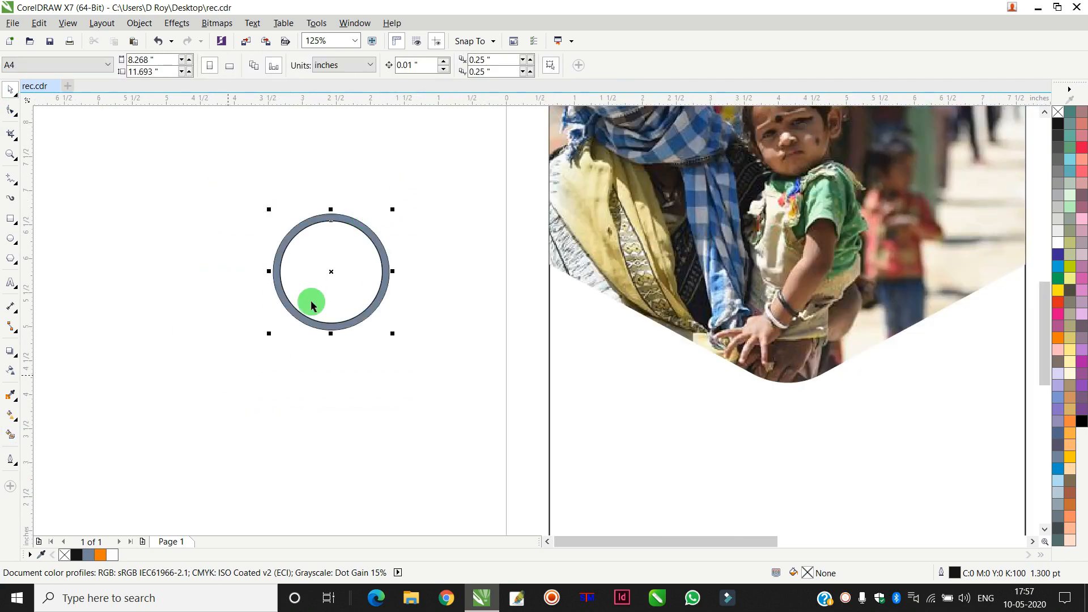
{"action": "left_click_drag", "start_coordinate": [227, 375], "coordinate": [428, 187]}
{"action": "left_click", "coordinate": [1055, 115]}
{"action": "left_click", "coordinate": [405, 205]}
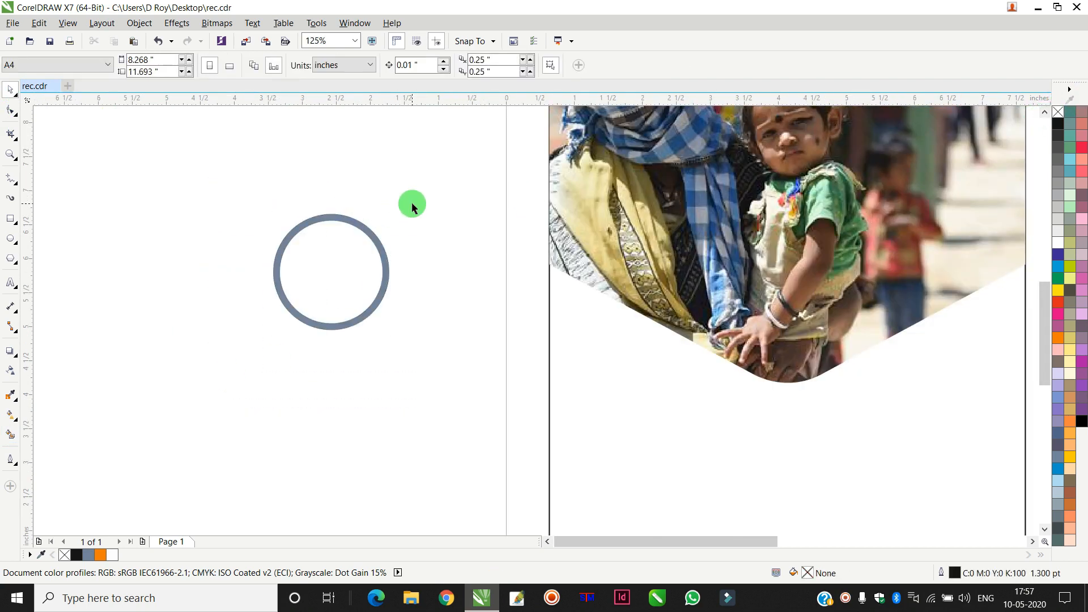
Bring the photo of the seated woman and child beside the ring and PowerClip it inside the inner circle.
{"action": "scroll", "coordinate": [411, 202], "scroll_direction": "down", "scroll_amount": 4}
{"action": "scroll", "coordinate": [656, 219], "scroll_direction": "up", "scroll_amount": 2}
{"action": "left_click_drag", "start_coordinate": [782, 205], "coordinate": [198, 239]}
{"action": "scroll", "coordinate": [136, 259], "scroll_direction": "up", "scroll_amount": 2}
{"action": "left_click_drag", "start_coordinate": [155, 285], "coordinate": [413, 225]}
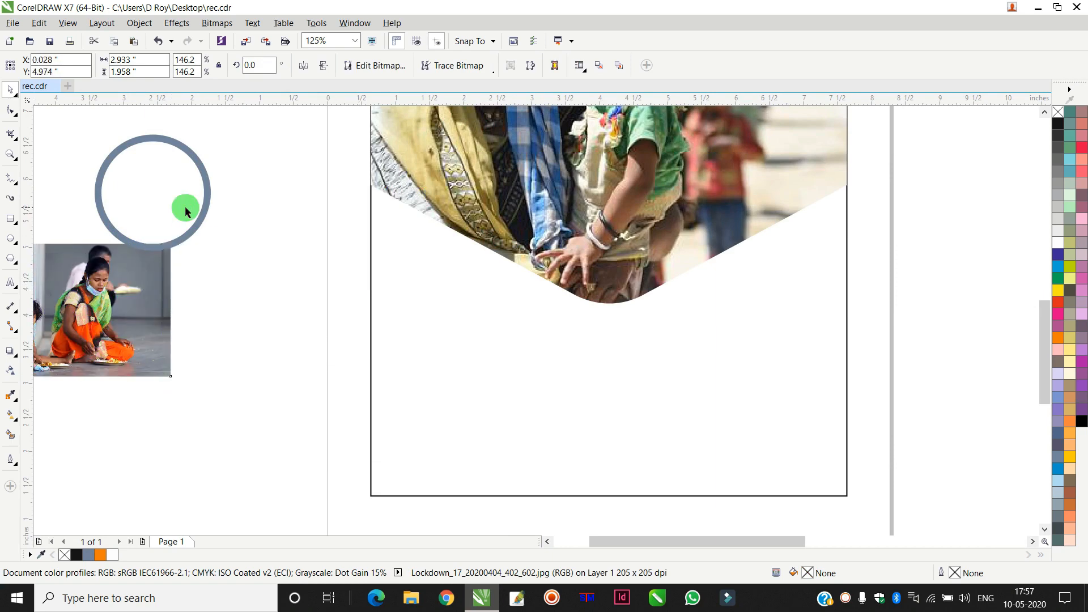
{"action": "scroll", "coordinate": [180, 207], "scroll_direction": "down", "scroll_amount": 1}
{"action": "scroll", "coordinate": [125, 176], "scroll_direction": "up", "scroll_amount": 1}
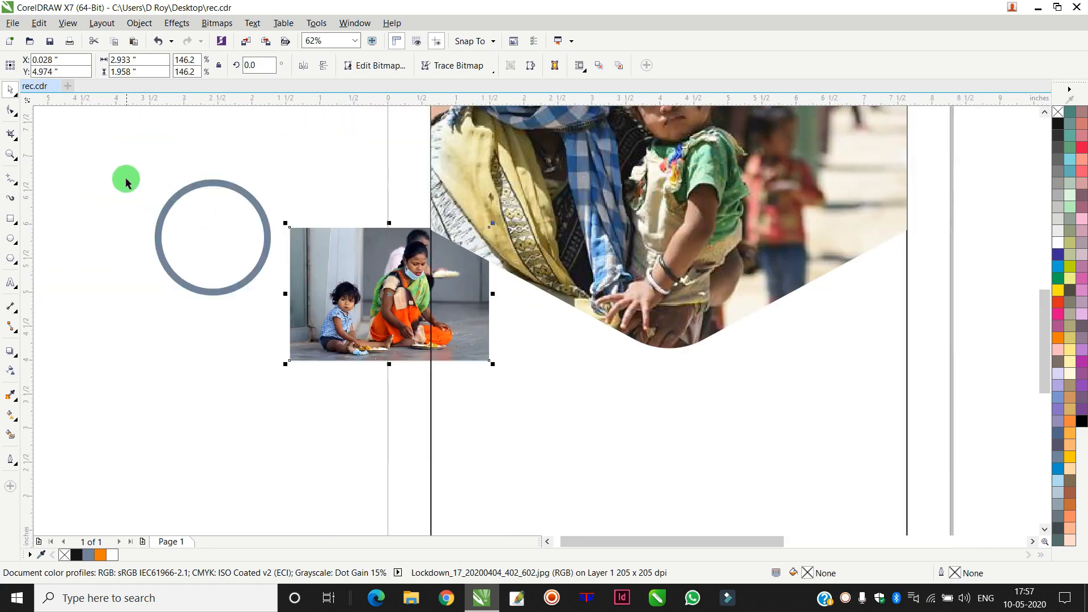
{"action": "left_click", "coordinate": [139, 23]}
{"action": "mouse_move", "coordinate": [304, 138]}
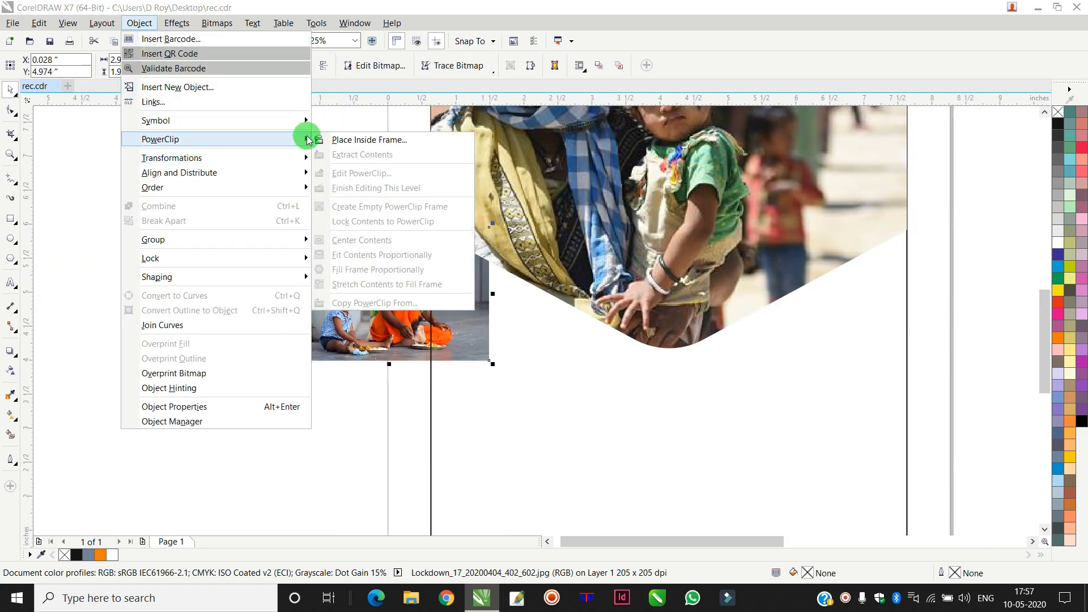
{"action": "left_click", "coordinate": [357, 140]}
{"action": "left_click", "coordinate": [222, 221]}
Resize the clipped photo to about 1.71 by 1.58 inches so it fits the circle, and finish editing the contents.
{"action": "scroll", "coordinate": [181, 213], "scroll_direction": "up", "scroll_amount": 1}
{"action": "double_click", "coordinate": [231, 220]}
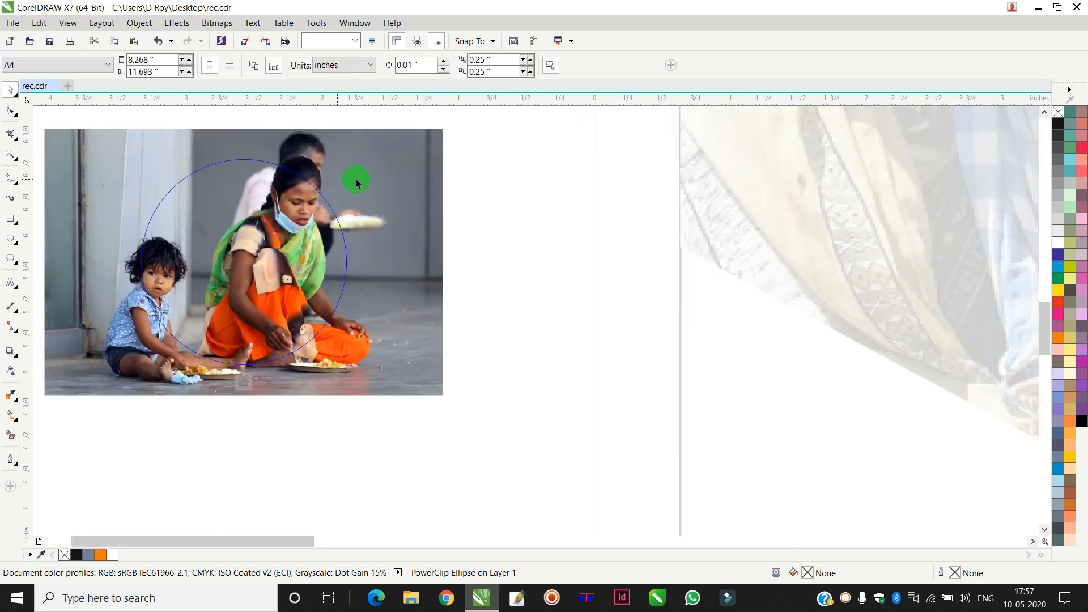
{"action": "left_click", "coordinate": [357, 183]}
{"action": "left_click_drag", "start_coordinate": [447, 262], "coordinate": [368, 260]}
{"action": "scroll", "coordinate": [369, 260], "scroll_direction": "down", "scroll_amount": 1}
{"action": "scroll", "coordinate": [328, 208], "scroll_direction": "up", "scroll_amount": 1}
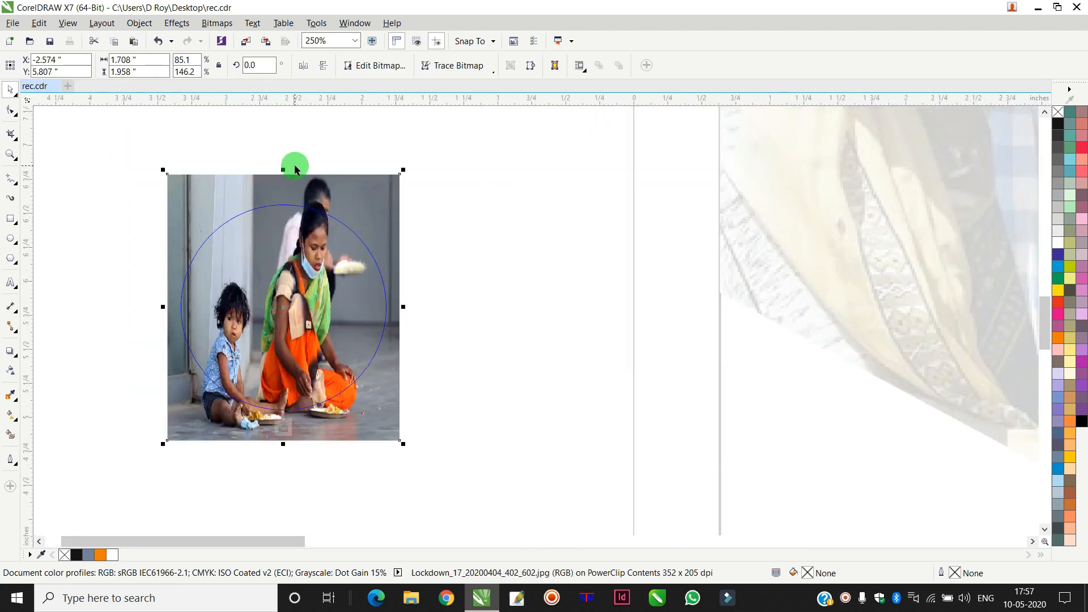
{"action": "left_click_drag", "start_coordinate": [283, 169], "coordinate": [283, 195]}
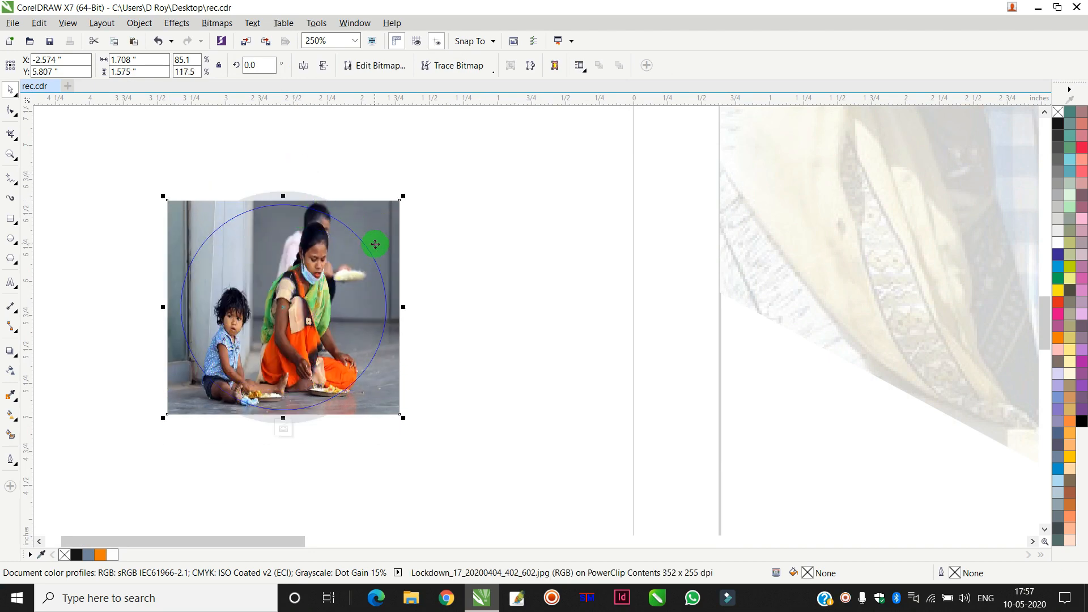
{"action": "left_click", "coordinate": [479, 243], "text": "ctrl"}
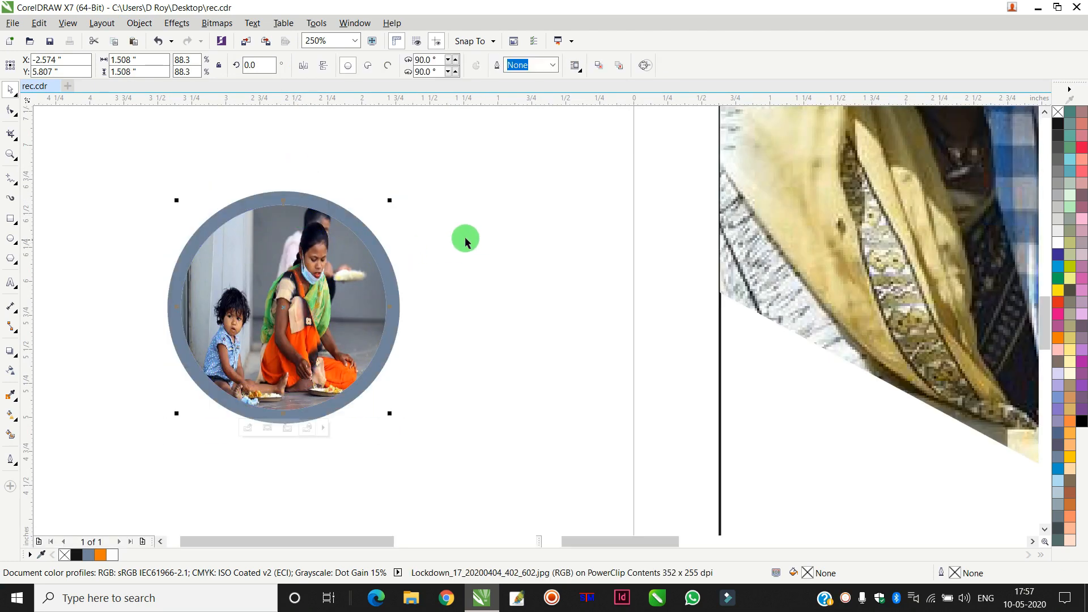
Move the ringed circular photo onto the lower left edge of the V-bottomed photo and fill its ring with white.
{"action": "scroll", "coordinate": [458, 236], "scroll_direction": "down", "scroll_amount": 2}
{"action": "left_click_drag", "start_coordinate": [297, 191], "coordinate": [487, 329]}
{"action": "left_click_drag", "start_coordinate": [413, 247], "coordinate": [557, 250]}
{"action": "scroll", "coordinate": [538, 248], "scroll_direction": "up", "scroll_amount": 2}
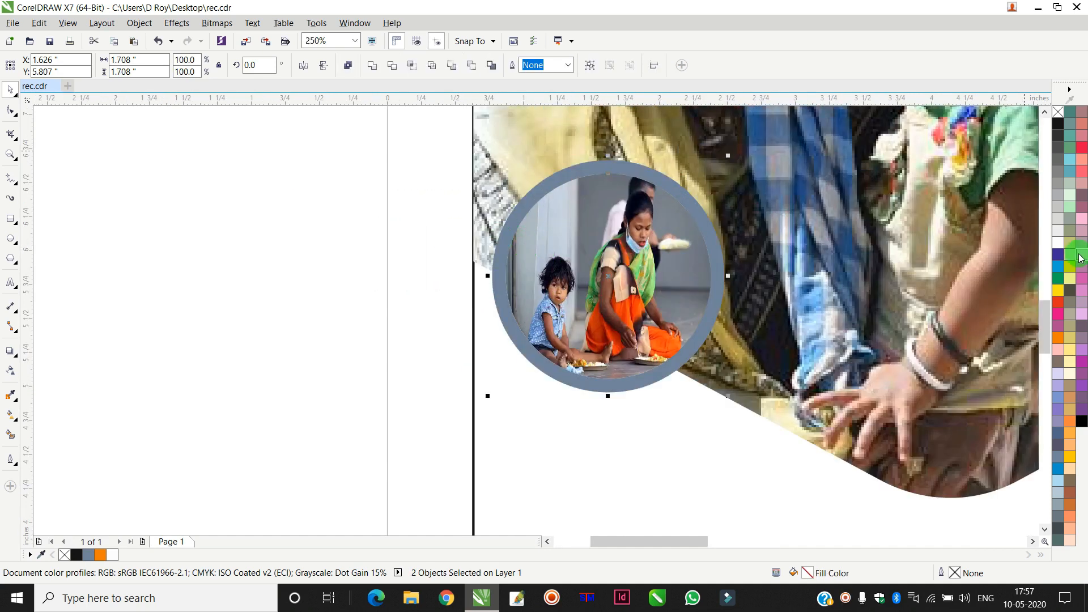
{"action": "left_click", "coordinate": [1061, 248]}
{"action": "scroll", "coordinate": [691, 264], "scroll_direction": "down", "scroll_amount": 1}
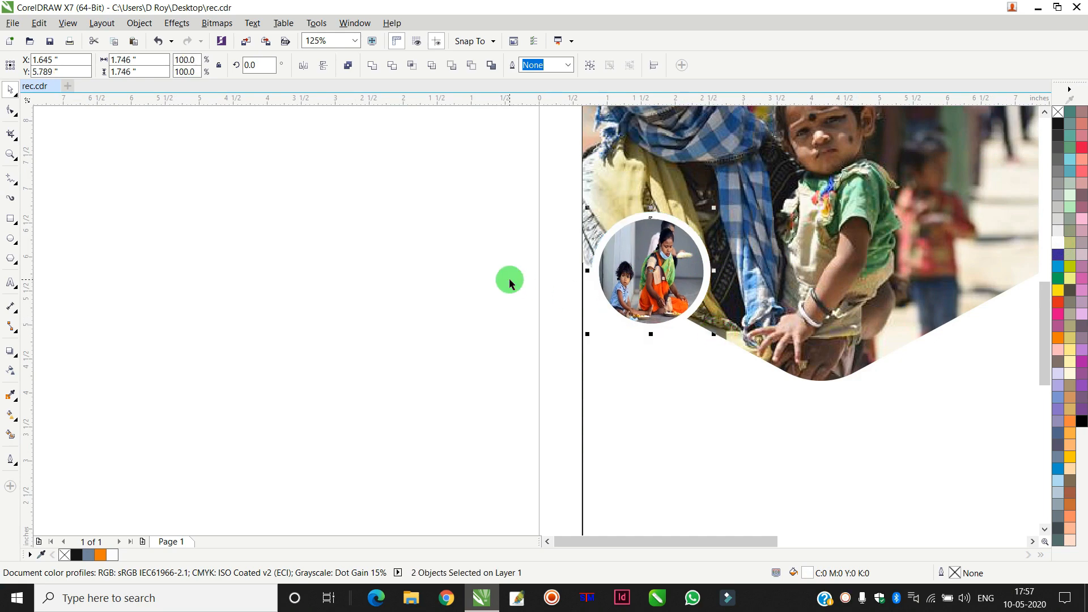
Lower both side corner nodes of the V-bottomed photo frame by about 0.475 inch to flatten the V.
{"action": "scroll", "coordinate": [499, 272], "scroll_direction": "down", "scroll_amount": 2}
{"action": "left_click", "coordinate": [463, 254]}
{"action": "scroll", "coordinate": [593, 286], "scroll_direction": "up", "scroll_amount": 2}
{"action": "left_click", "coordinate": [617, 261]}
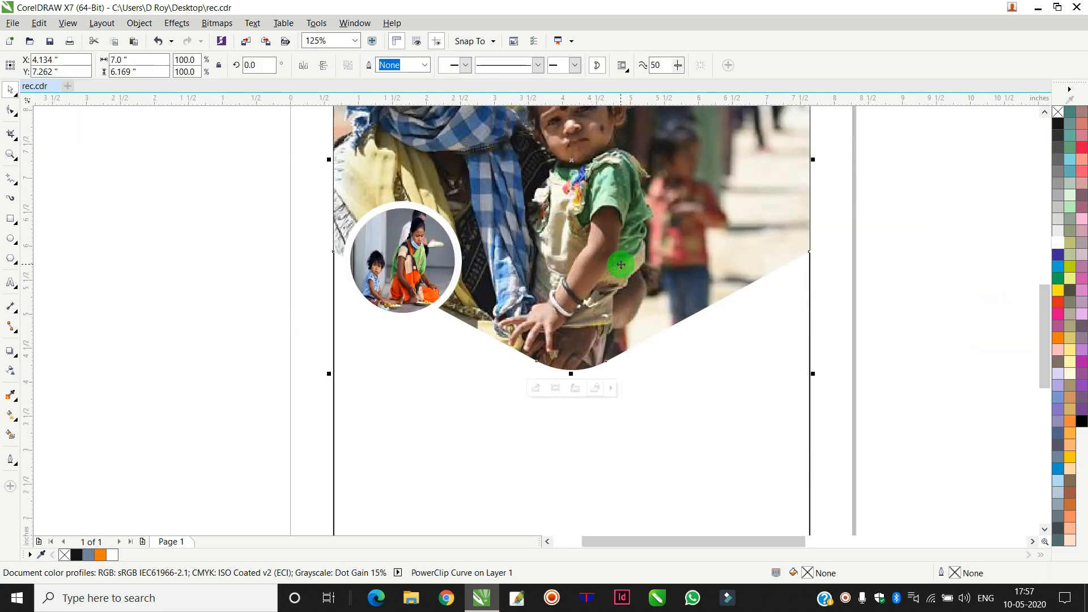
{"action": "left_click", "coordinate": [17, 109]}
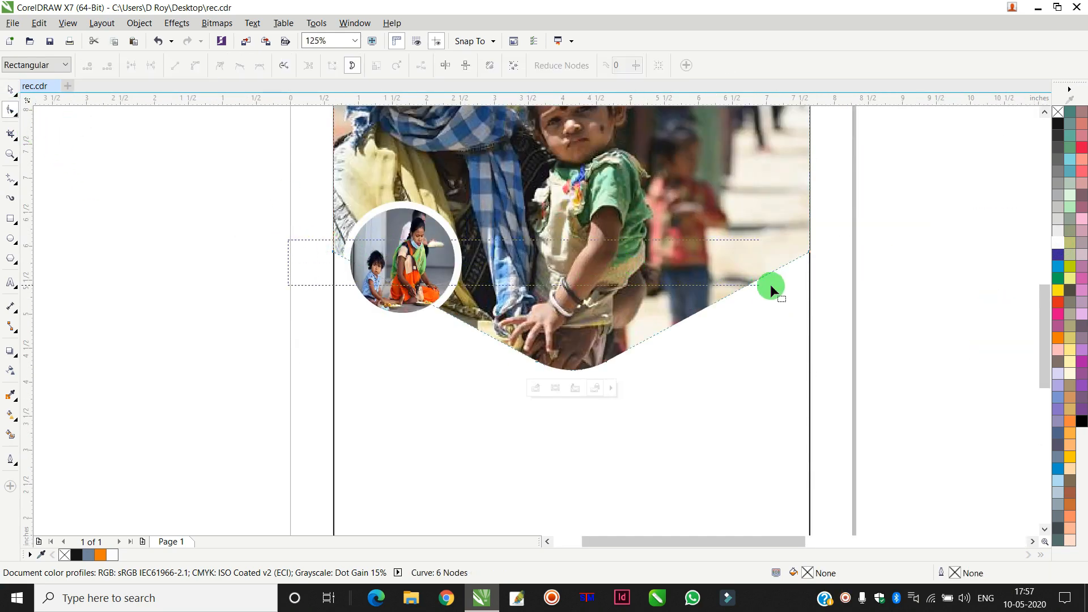
{"action": "left_click_drag", "start_coordinate": [810, 252], "coordinate": [810, 283]}
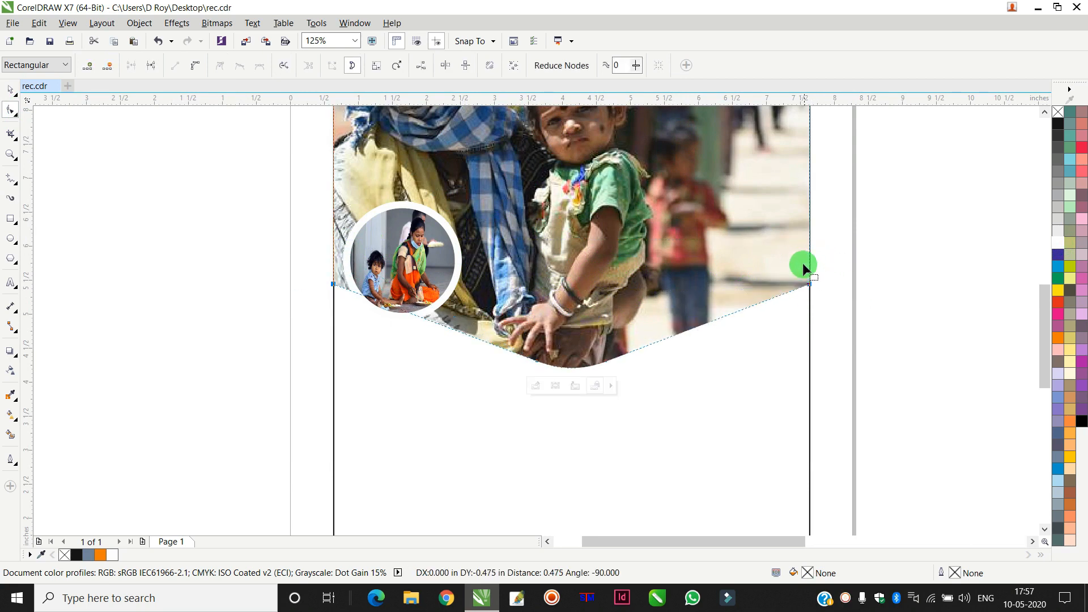
Move the circular photo and its ring down along the V edge and enlarge them to about 1.95 inches.
{"action": "left_click", "coordinate": [10, 89]}
{"action": "left_click_drag", "start_coordinate": [252, 158], "coordinate": [510, 348]}
{"action": "left_click_drag", "start_coordinate": [405, 263], "coordinate": [413, 304]}
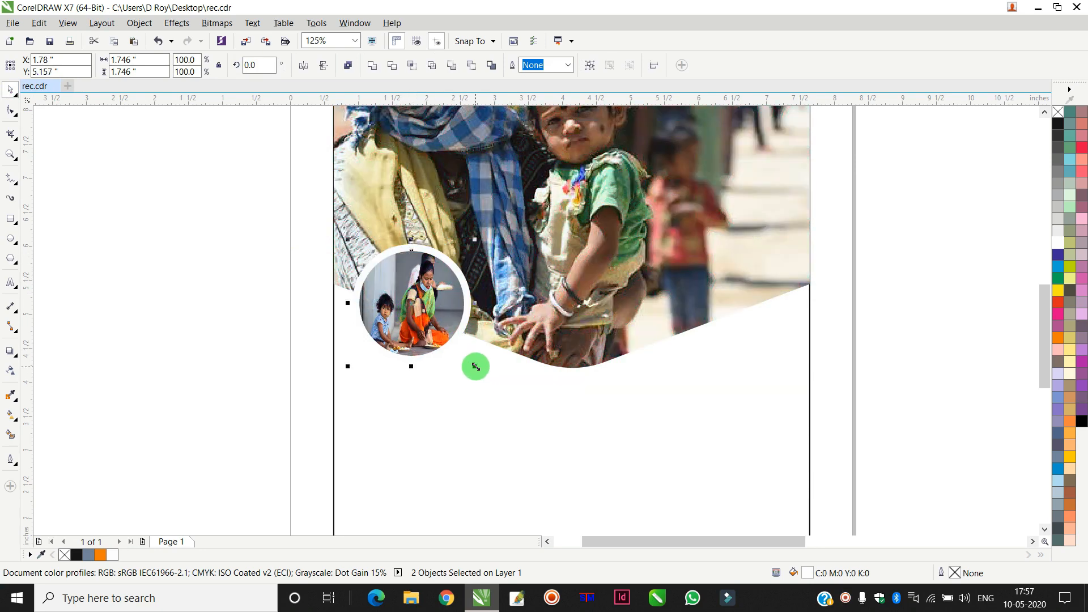
{"action": "left_click_drag", "start_coordinate": [476, 367], "coordinate": [486, 374]}
{"action": "left_click_drag", "start_coordinate": [416, 307], "coordinate": [439, 323]}
{"action": "left_click_drag", "start_coordinate": [488, 391], "coordinate": [494, 396]}
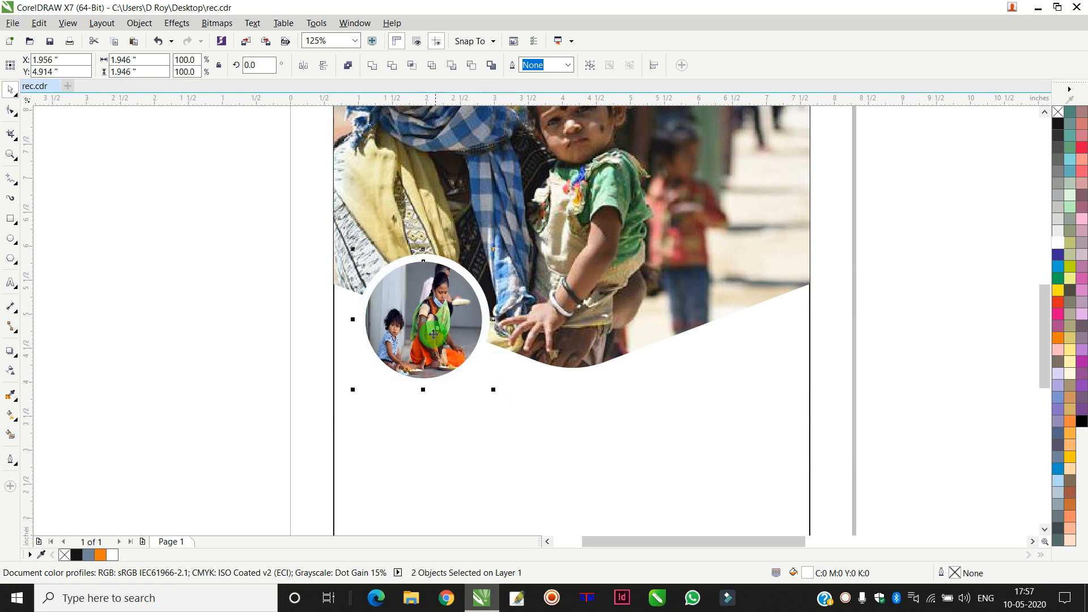
Copy the circular photo frame to the middle of the V and enlarge the copy to about 2.48 inches.
{"action": "left_click_drag", "start_coordinate": [426, 324], "coordinate": [536, 342]}
{"action": "right_click", "coordinate": [537, 342]}
{"action": "left_click_drag", "start_coordinate": [605, 409], "coordinate": [640, 445]}
Copy the left circular photo frame to the right side of the V and align the two side frames by their tops.
{"action": "left_click_drag", "start_coordinate": [219, 219], "coordinate": [504, 415]}
{"action": "left_click_drag", "start_coordinate": [430, 328], "coordinate": [681, 331]}
{"action": "right_click", "coordinate": [682, 331]}
{"action": "left_click_drag", "start_coordinate": [229, 216], "coordinate": [856, 409]}
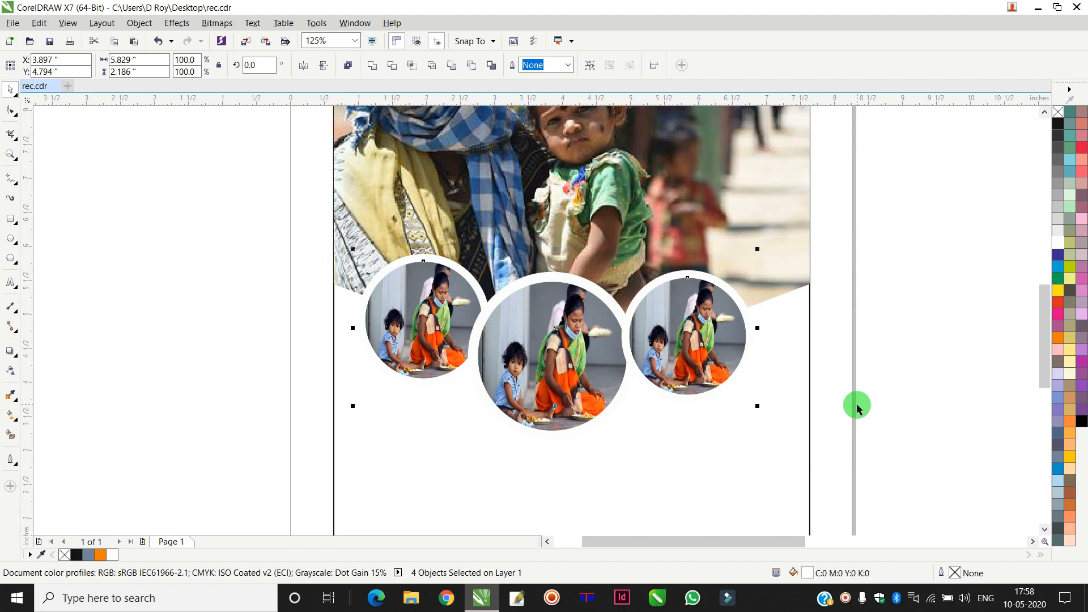
{"action": "key", "text": "t"}
Enlarge the middle circular photo frame to about 2.8 inches and nudge it up above the side frames.
{"action": "left_click_drag", "start_coordinate": [261, 263], "coordinate": [645, 455]}
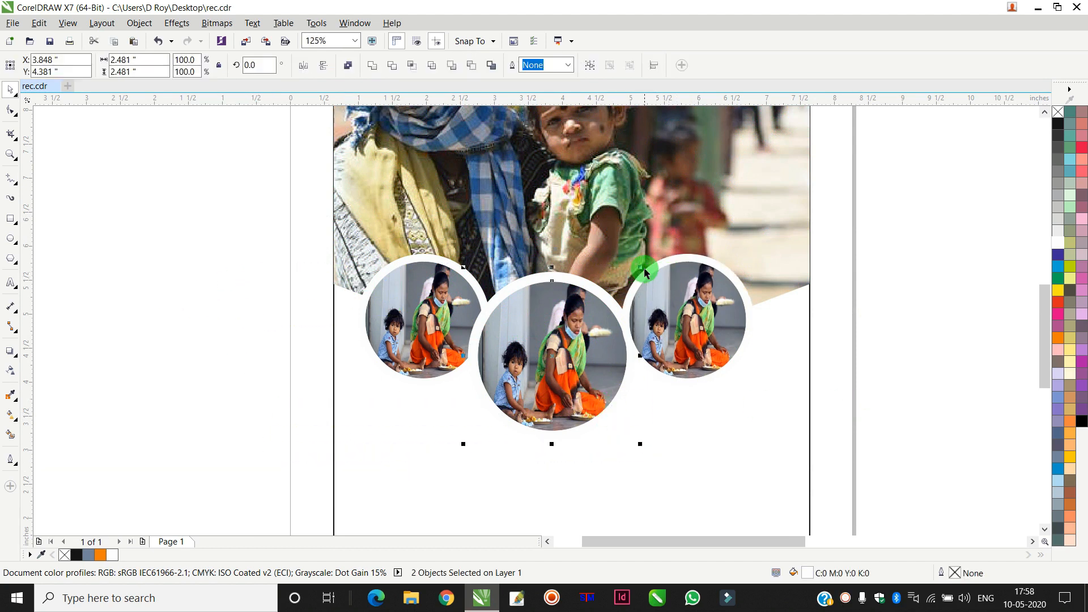
{"action": "left_click_drag", "start_coordinate": [642, 267], "coordinate": [670, 253]}
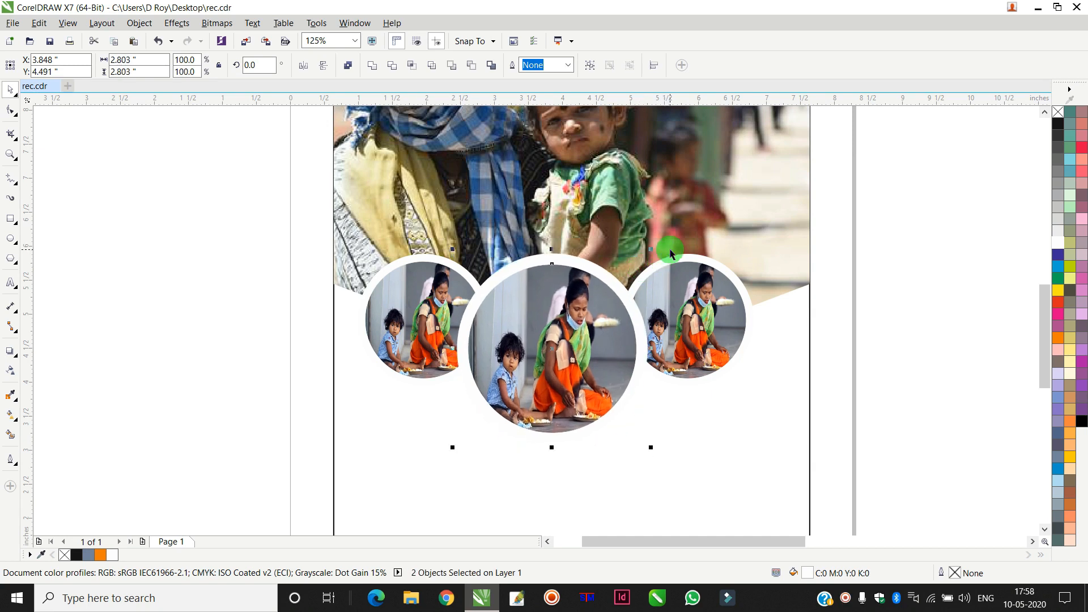
{"action": "key", "text": "Up"}
{"action": "key", "text": "Up"}
{"action": "key", "text": "Up"}
{"action": "key", "text": "Up"}
{"action": "key", "text": "Up"}
{"action": "key", "text": "Up"}
{"action": "key", "text": "Up"}
{"action": "key", "text": "Up"}
{"action": "key", "text": "Up"}
{"action": "key", "text": "Up"}
{"action": "key", "text": "Up"}
{"action": "key", "text": "Up"}
{"action": "key", "text": "Up"}
{"action": "key", "text": "Up"}
{"action": "key", "text": "Up"}
{"action": "key", "text": "Up"}
{"action": "key", "text": "Up"}
{"action": "key", "text": "Up"}
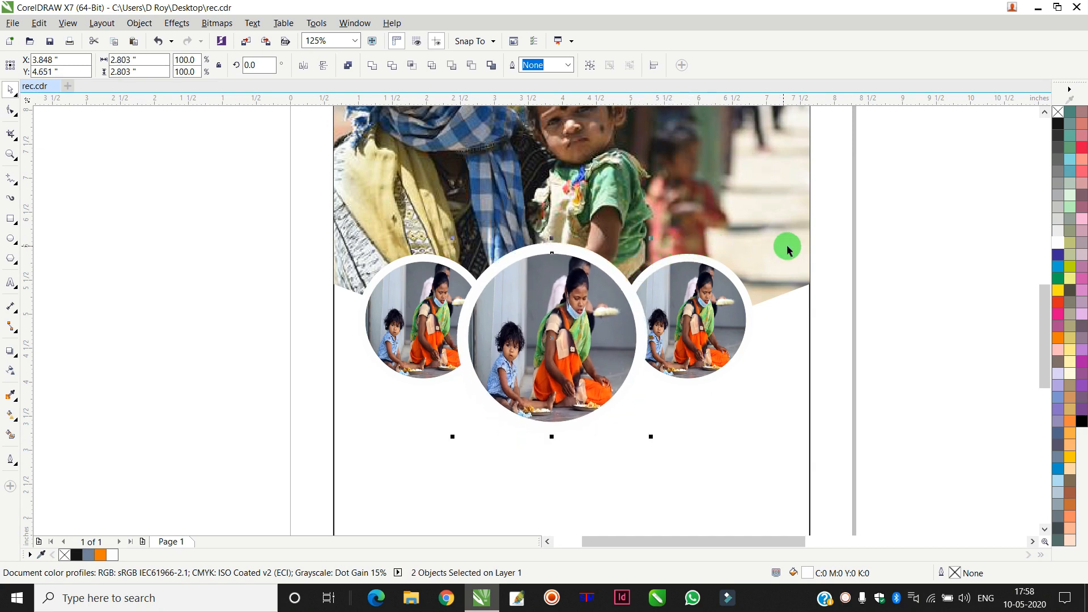
Enlarge all three circular photo frames together so they nearly span the page layout's width.
{"action": "left_click_drag", "start_coordinate": [906, 189], "coordinate": [328, 474]}
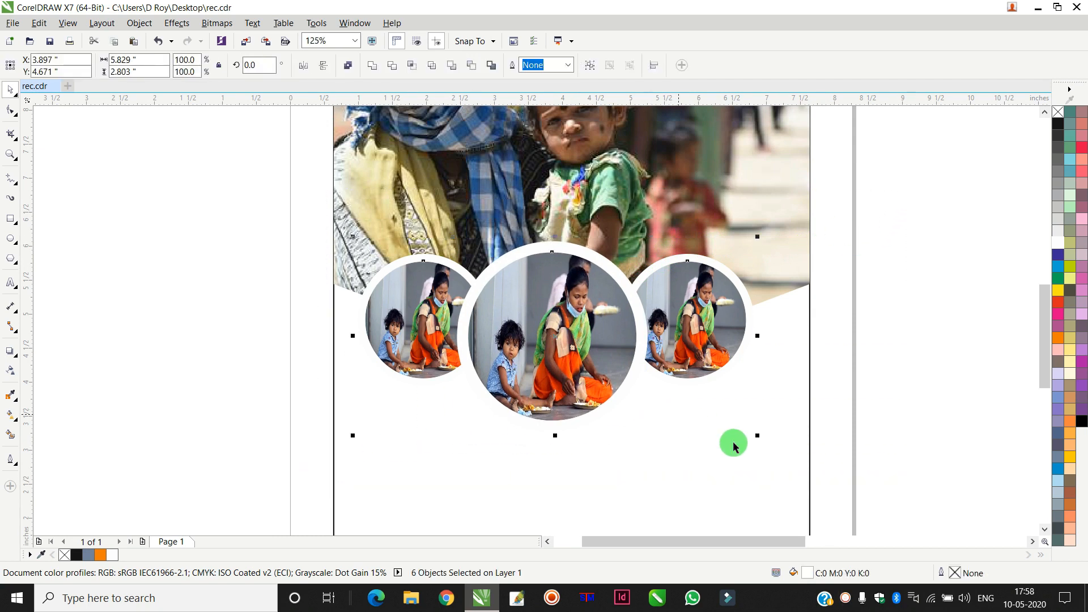
{"action": "left_click_drag", "start_coordinate": [756, 436], "coordinate": [793, 473]}
{"action": "left_click_drag", "start_coordinate": [356, 451], "coordinate": [344, 463]}
{"action": "left_click_drag", "start_coordinate": [796, 460], "coordinate": [799, 463]}
{"action": "left_click", "coordinate": [934, 290]}
{"action": "scroll", "coordinate": [729, 370], "scroll_direction": "down", "scroll_amount": 1}
{"action": "scroll", "coordinate": [728, 371], "scroll_direction": "down", "scroll_amount": 1}
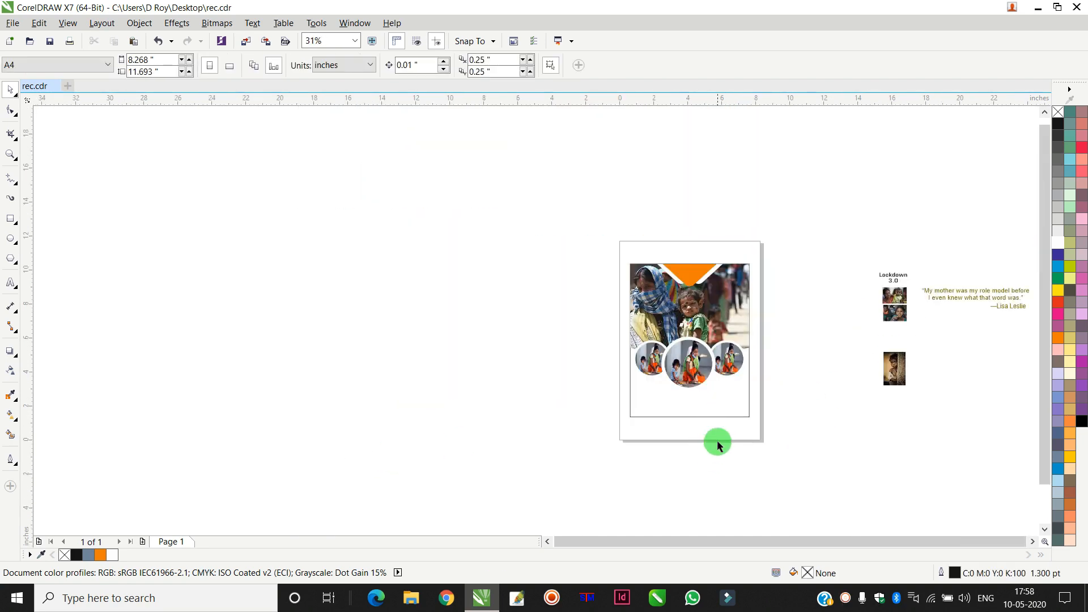
Reduce the middle circular photo frame to about 3.11 inches, nudge it up and centre it between the side frames.
{"action": "scroll", "coordinate": [692, 408], "scroll_direction": "up", "scroll_amount": 1}
{"action": "left_click_drag", "start_coordinate": [755, 486], "coordinate": [634, 246]}
{"action": "scroll", "coordinate": [711, 381], "scroll_direction": "up", "scroll_amount": 2}
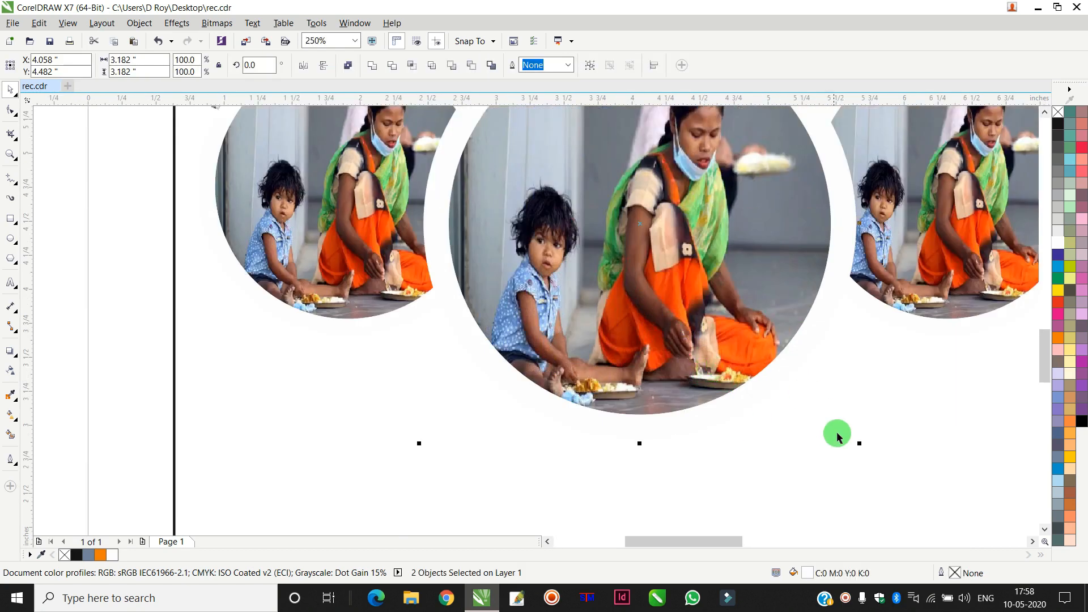
{"action": "left_click_drag", "start_coordinate": [858, 445], "coordinate": [850, 434]}
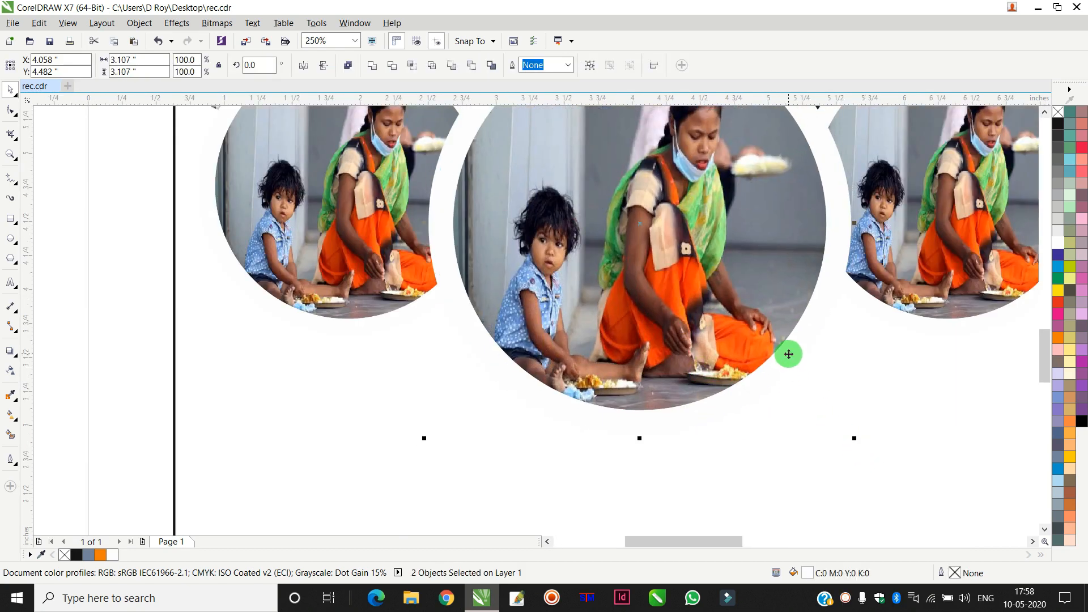
{"action": "scroll", "coordinate": [786, 355], "scroll_direction": "down", "scroll_amount": 1}
{"action": "key", "text": "Up"}
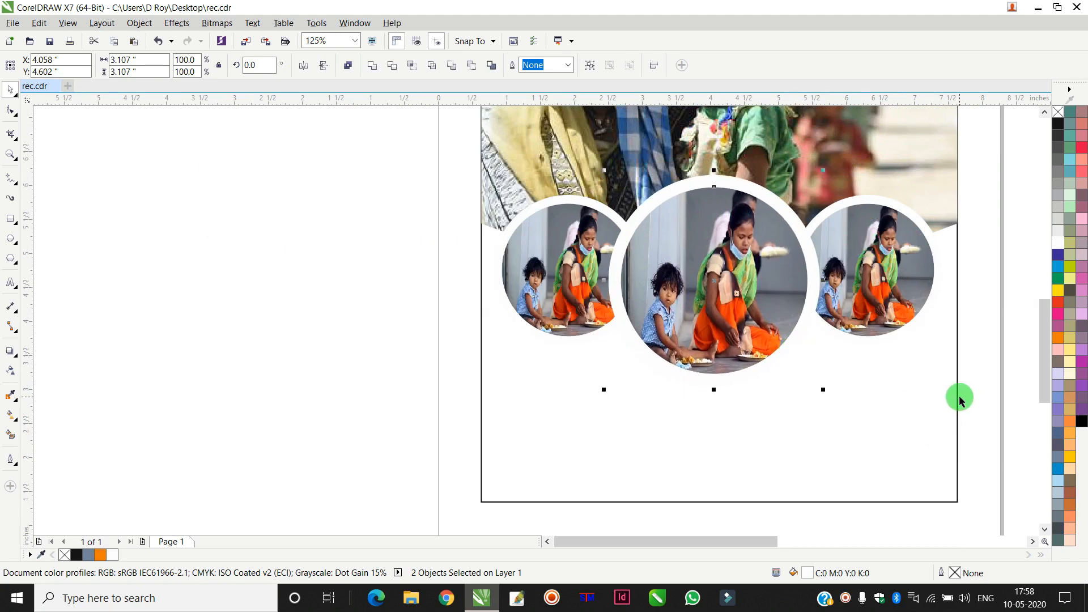
{"action": "left_click", "coordinate": [255, 282]}
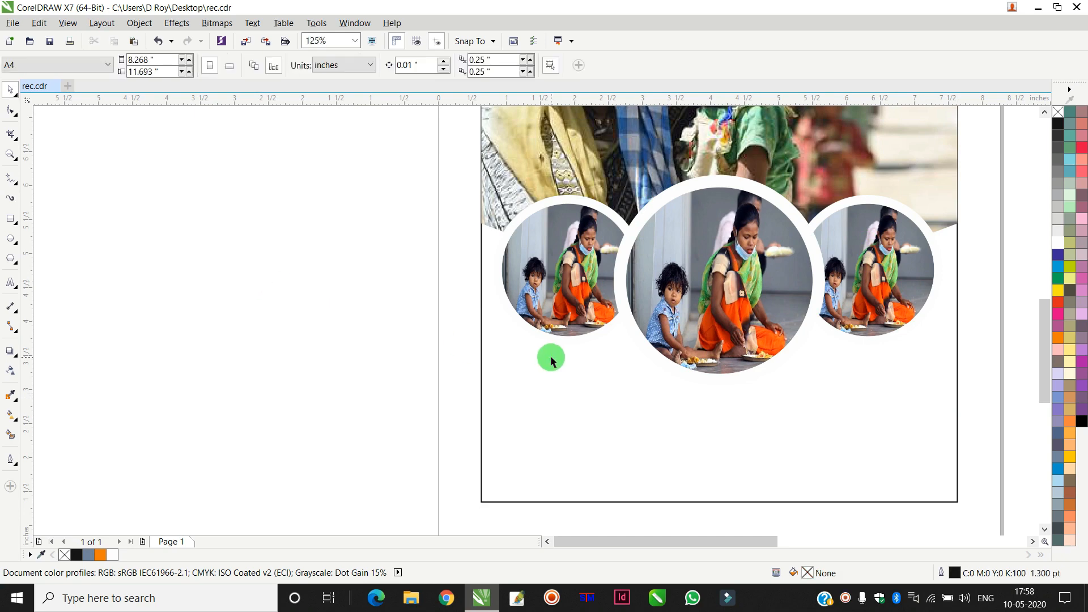
{"action": "scroll", "coordinate": [550, 357], "scroll_direction": "down", "scroll_amount": 1}
{"action": "scroll", "coordinate": [629, 327], "scroll_direction": "up", "scroll_amount": 1}
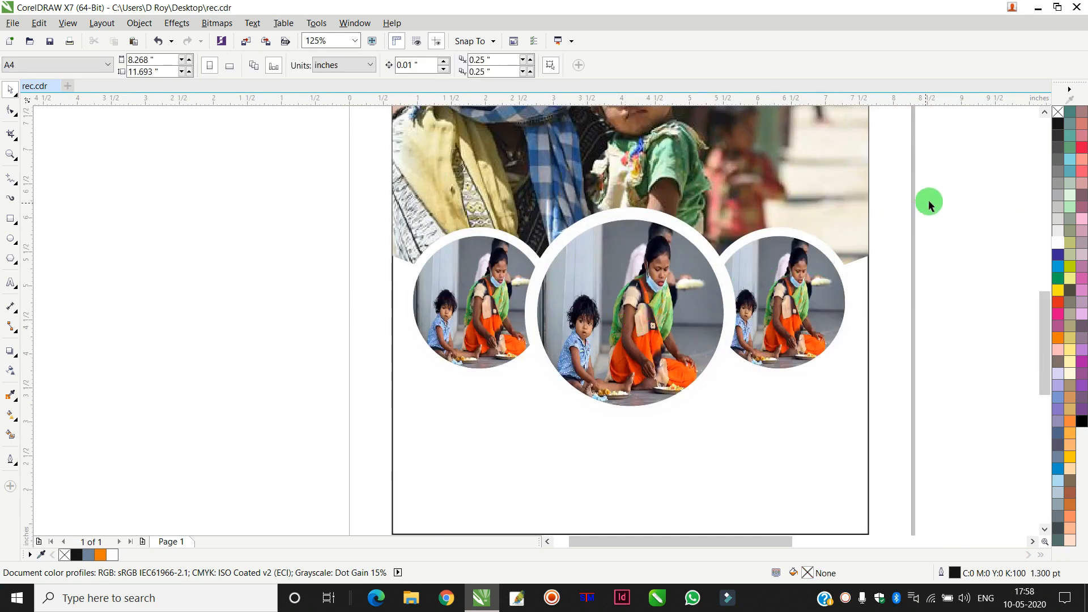
Delete the photo inside the middle circular frame, leaving the PowerClip frame empty.
{"action": "left_click_drag", "start_coordinate": [603, 307], "coordinate": [672, 266]}
{"action": "key", "text": "ctrl+z"}
{"action": "left_click", "coordinate": [610, 302], "text": "ctrl"}
{"action": "left_click", "coordinate": [705, 235]}
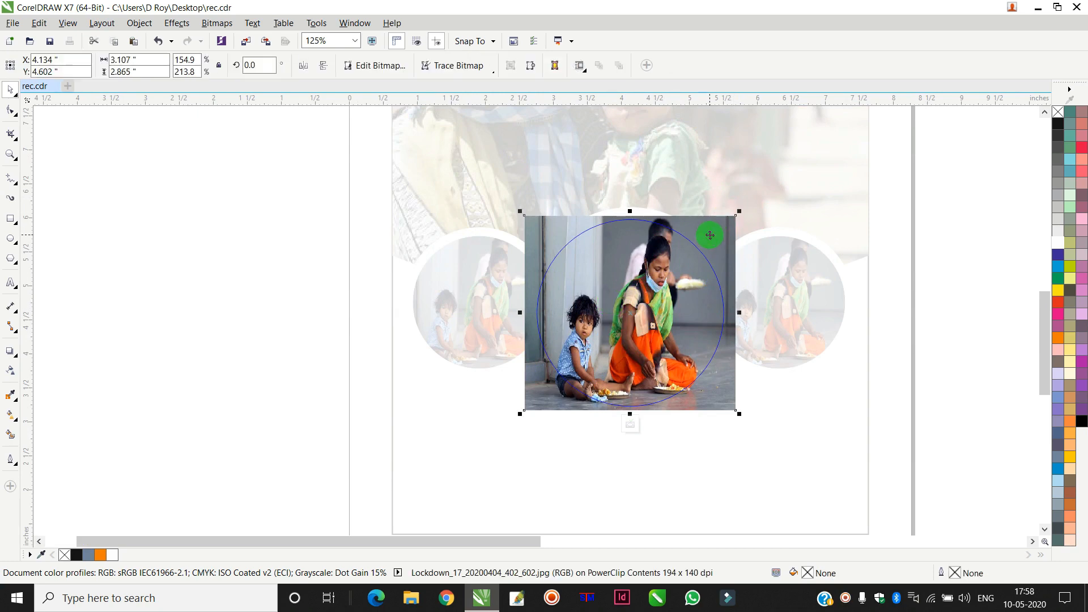
{"action": "key", "text": "Delete"}
{"action": "left_click", "coordinate": [954, 239]}
{"action": "left_click", "coordinate": [857, 287], "text": "ctrl"}
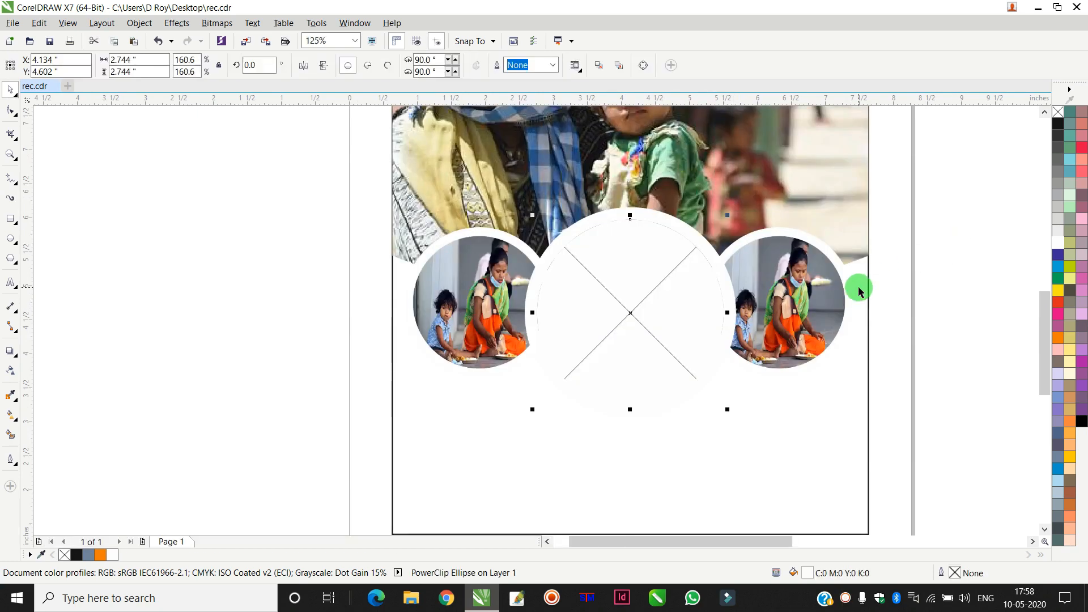
Place the mother-and-baby photo beside the page layout at about 5.27 by 3.52 inches.
{"action": "scroll", "coordinate": [857, 286], "scroll_direction": "down", "scroll_amount": 2}
{"action": "scroll", "coordinate": [954, 281], "scroll_direction": "down", "scroll_amount": 1}
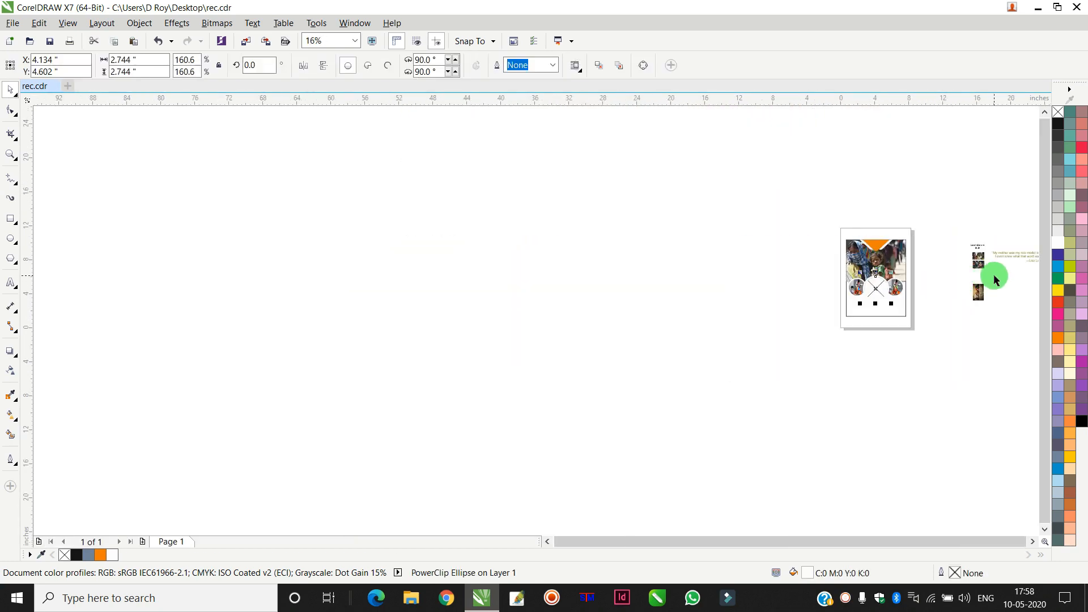
{"action": "scroll", "coordinate": [986, 266], "scroll_direction": "up", "scroll_amount": 2}
{"action": "left_click", "coordinate": [953, 221]}
{"action": "left_click_drag", "start_coordinate": [812, 270], "coordinate": [857, 412]}
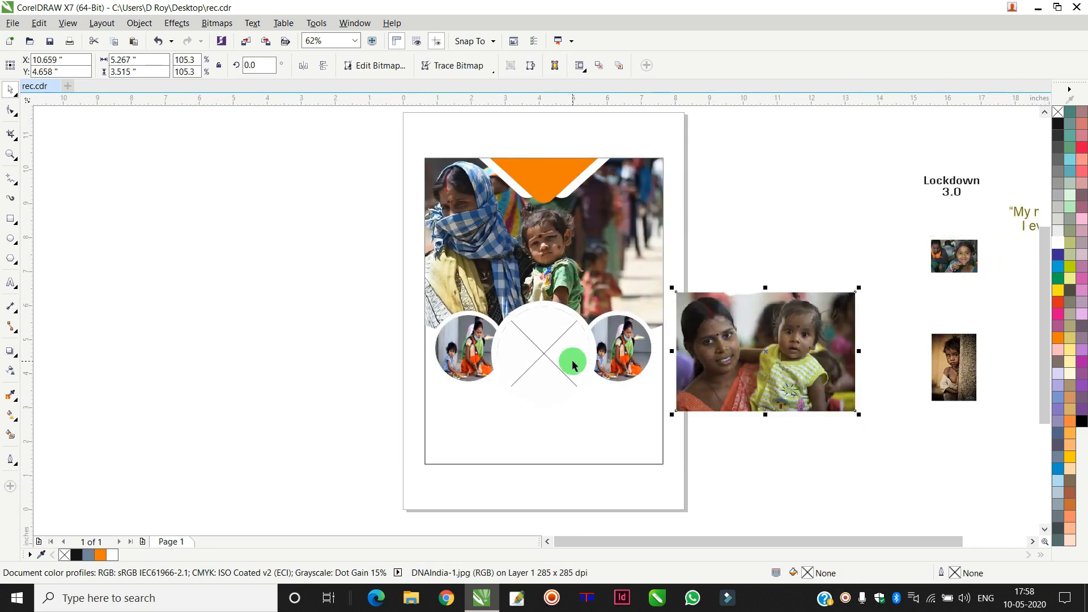
PowerClip the mother-and-baby photo inside the empty middle circle and open its contents for editing.
{"action": "left_click", "coordinate": [139, 24]}
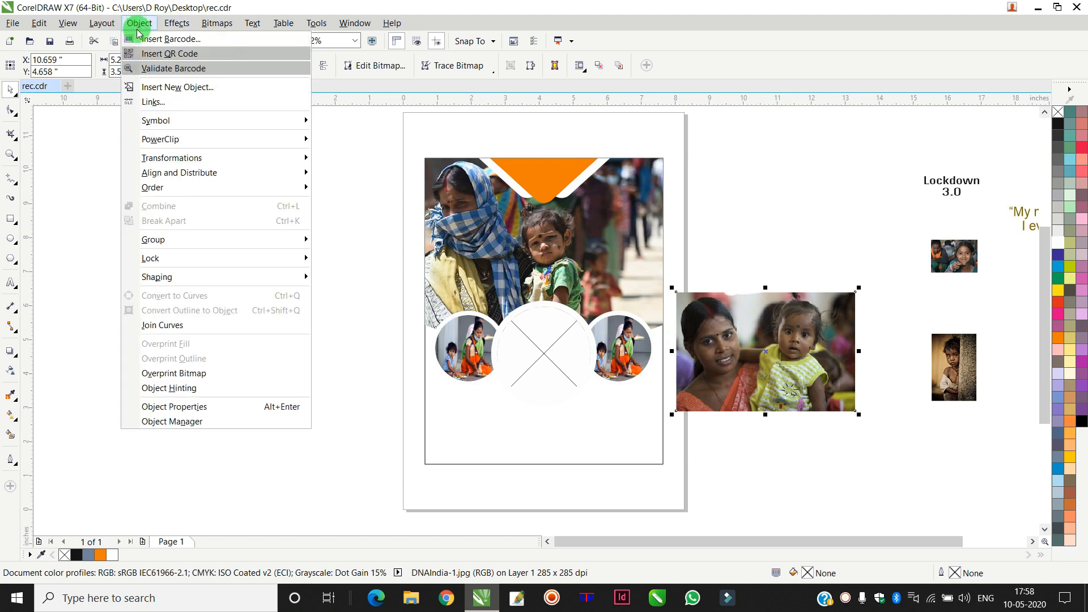
{"action": "mouse_move", "coordinate": [178, 139]}
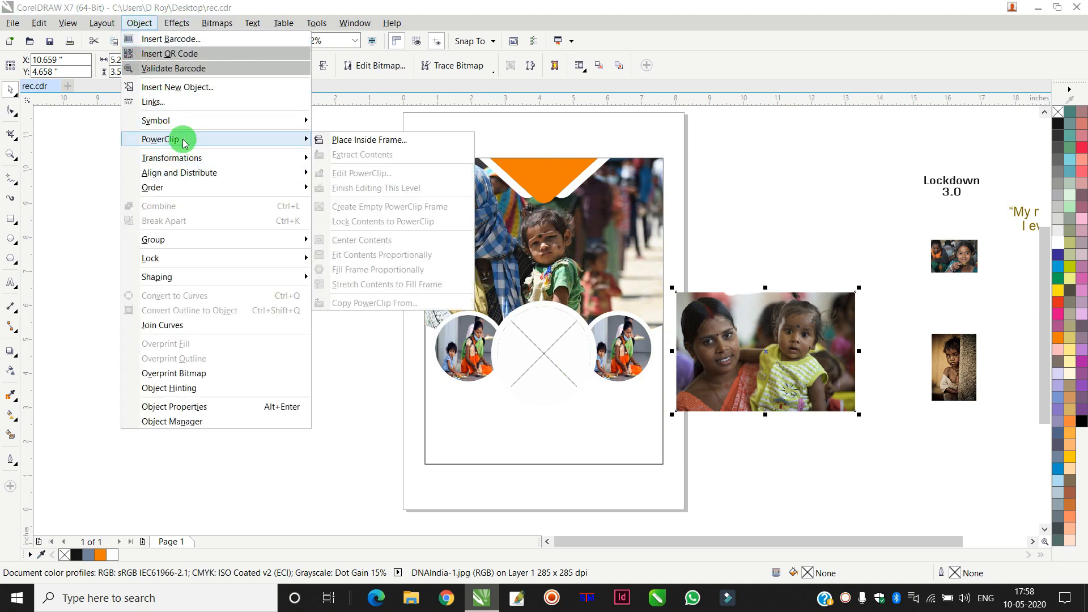
{"action": "left_click", "coordinate": [363, 143]}
{"action": "left_click", "coordinate": [530, 352]}
{"action": "scroll", "coordinate": [556, 343], "scroll_direction": "up", "scroll_amount": 2}
{"action": "double_click", "coordinate": [557, 342]}
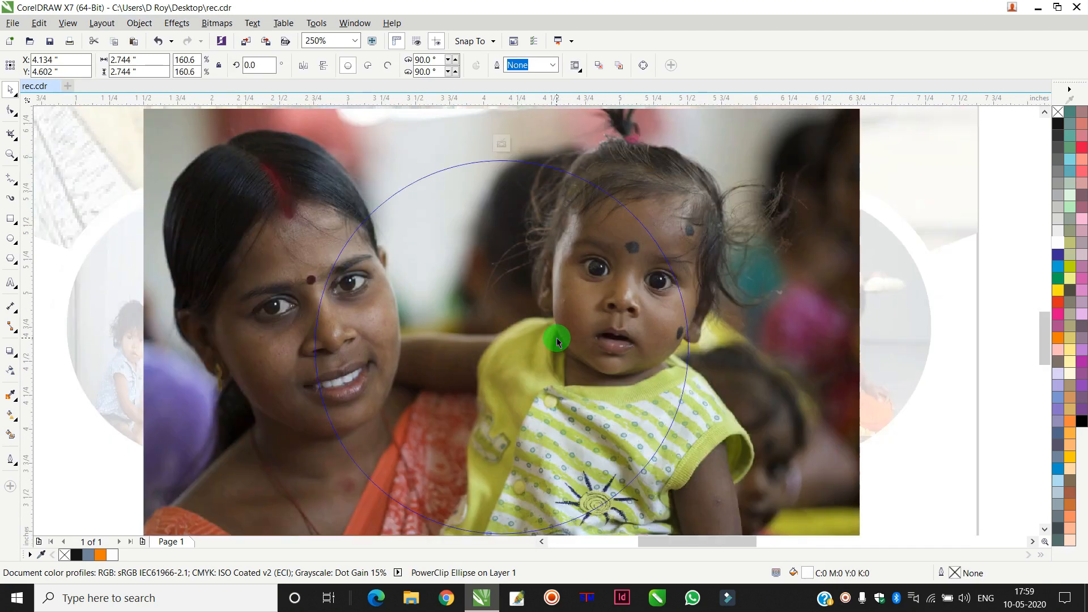
Resize the mother-and-baby photo inside the middle circle to about 3.11 by 2.77 inches and finish editing the PowerClip.
{"action": "scroll", "coordinate": [558, 337], "scroll_direction": "down", "scroll_amount": 2}
{"action": "left_click", "coordinate": [660, 246]}
{"action": "left_click_drag", "start_coordinate": [713, 219], "coordinate": [712, 244]}
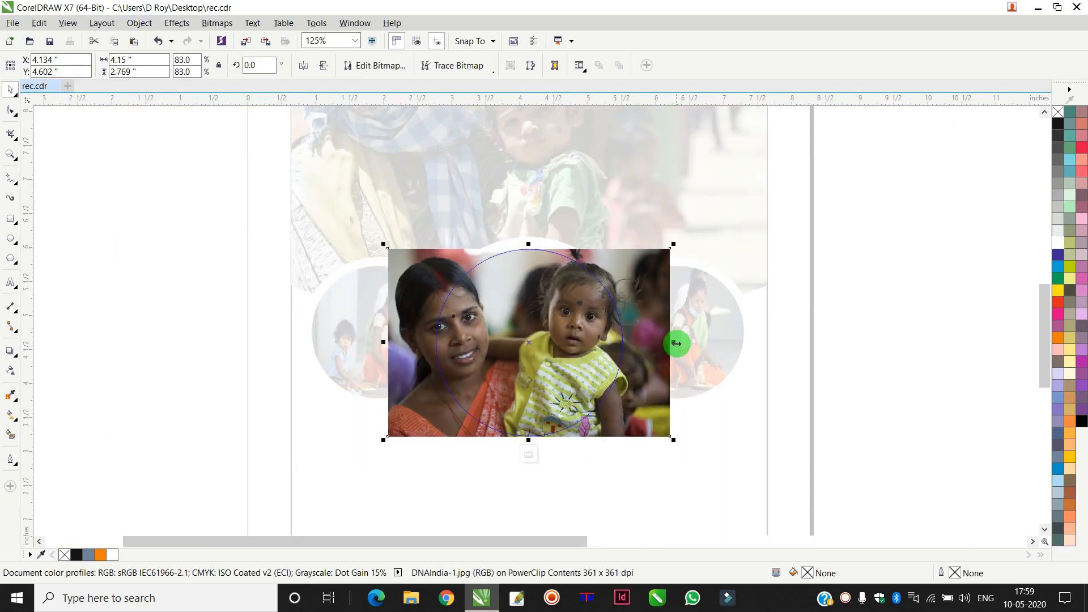
{"action": "left_click_drag", "start_coordinate": [670, 343], "coordinate": [648, 345]}
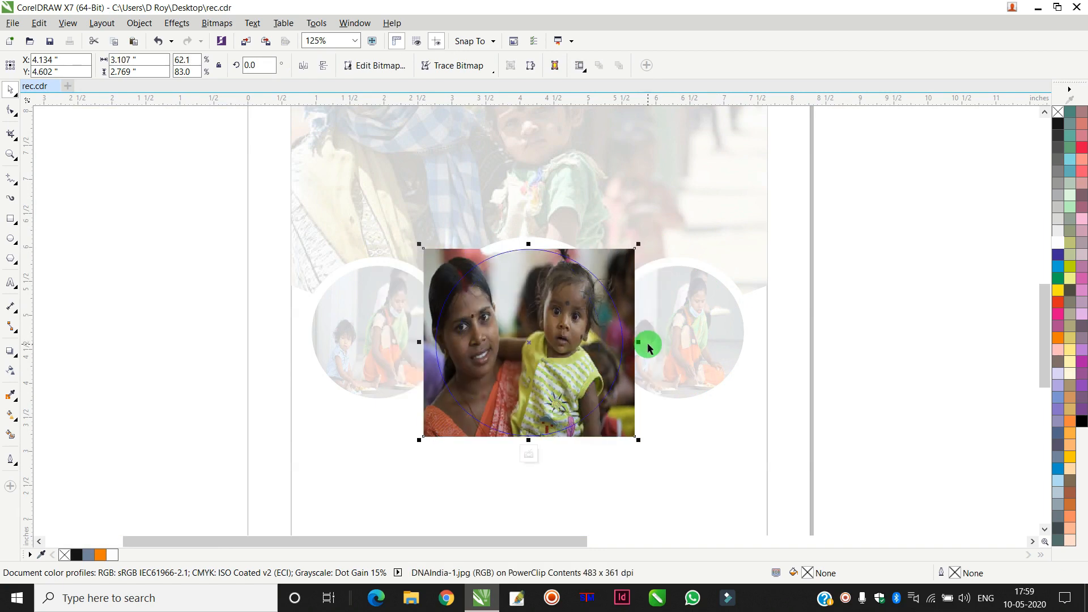
{"action": "left_click", "coordinate": [900, 291], "text": "ctrl"}
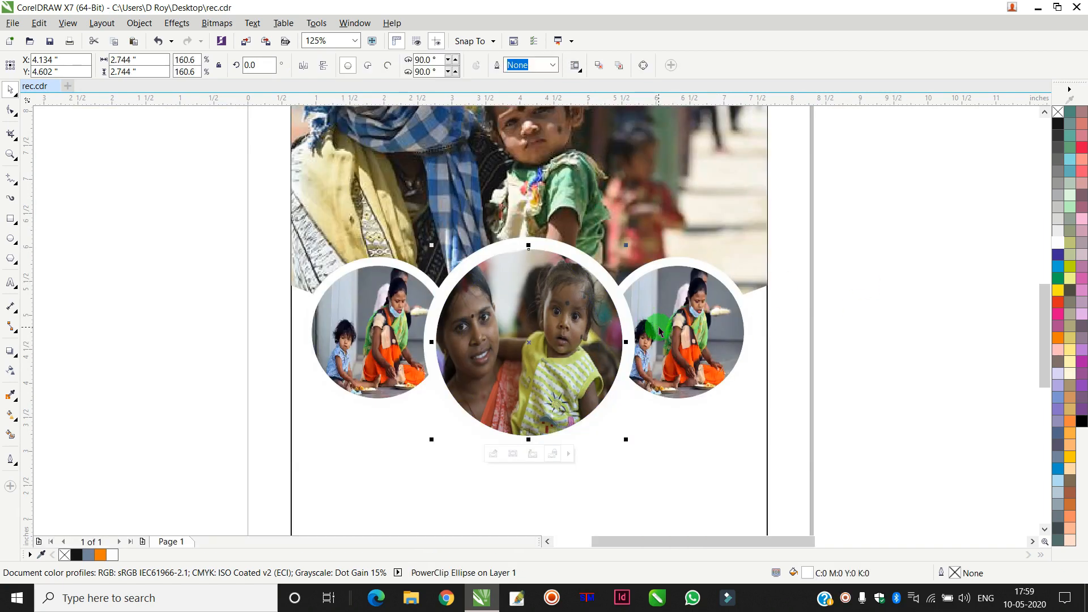
Delete the photo inside the right circular frame, leaving the PowerClip frame empty.
{"action": "scroll", "coordinate": [659, 331], "scroll_direction": "down", "scroll_amount": 4}
{"action": "scroll", "coordinate": [664, 354], "scroll_direction": "up", "scroll_amount": 2}
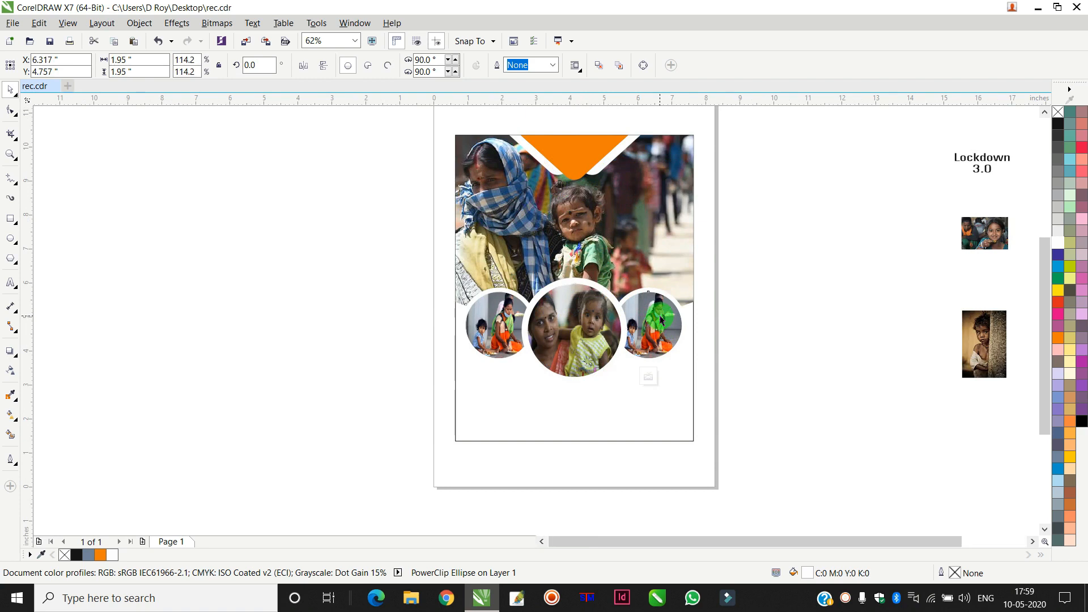
{"action": "left_click", "coordinate": [696, 312], "text": "ctrl"}
{"action": "left_click_drag", "start_coordinate": [685, 301], "coordinate": [727, 276]}
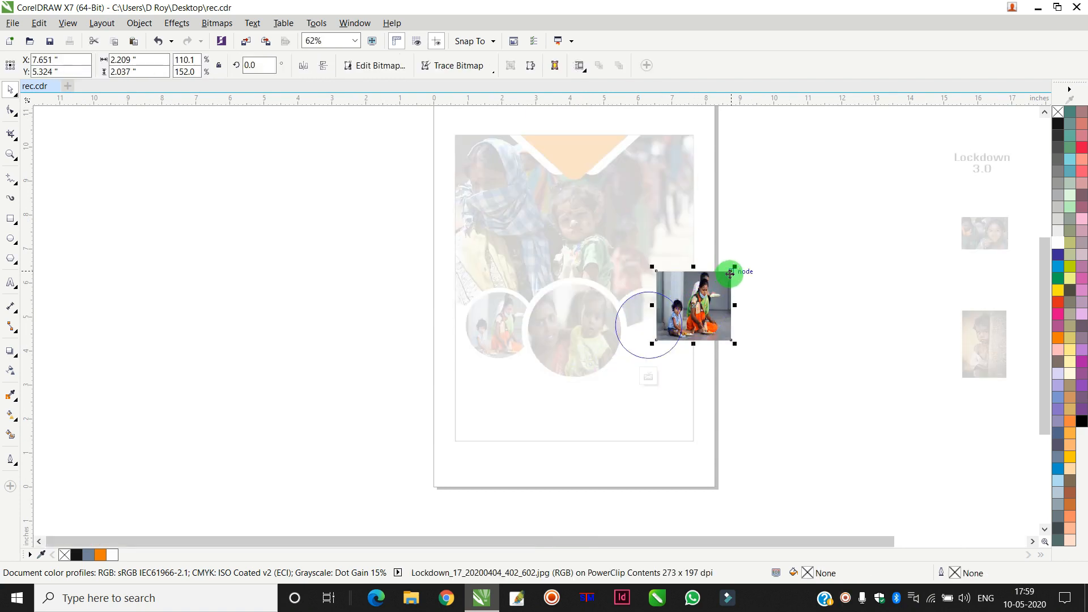
{"action": "key", "text": "Delete"}
{"action": "left_click", "coordinate": [835, 267], "text": "ctrl"}
Place the photo of the girl eating beside the page at about 2.83 by 1.97 inches and PowerClip it inside the empty right circle.
{"action": "left_click_drag", "start_coordinate": [959, 234], "coordinate": [810, 322]}
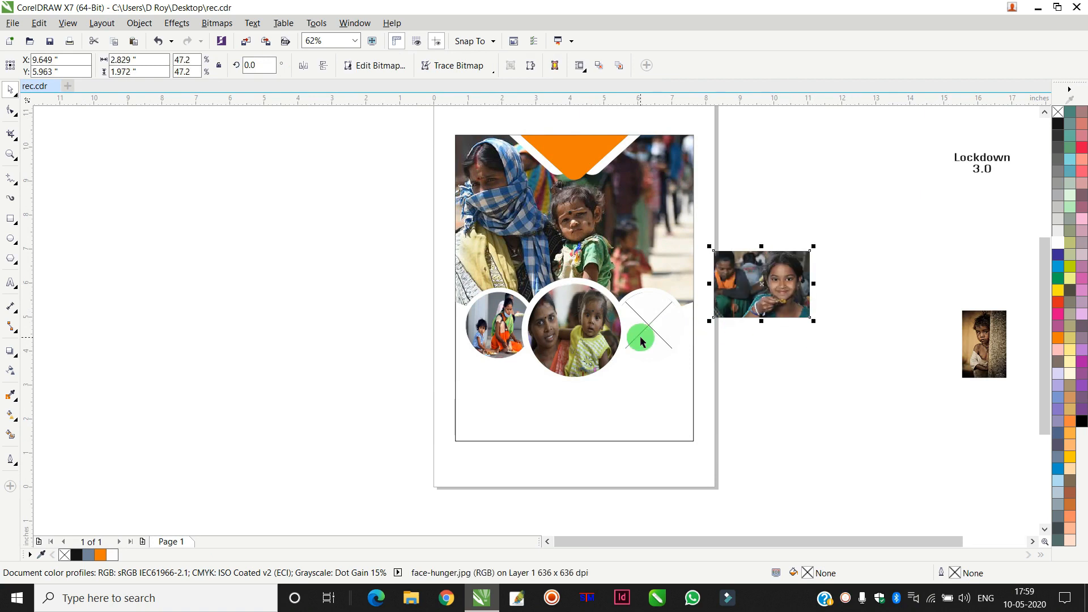
{"action": "scroll", "coordinate": [629, 320], "scroll_direction": "up", "scroll_amount": 2}
{"action": "left_click", "coordinate": [137, 23]}
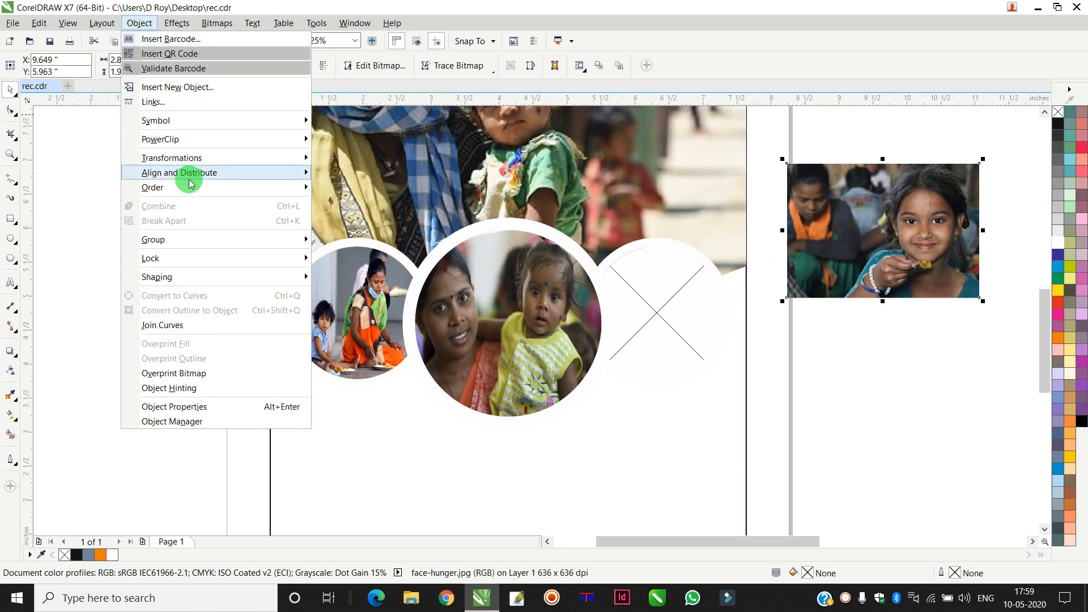
{"action": "mouse_move", "coordinate": [194, 139]}
{"action": "left_click", "coordinate": [356, 140]}
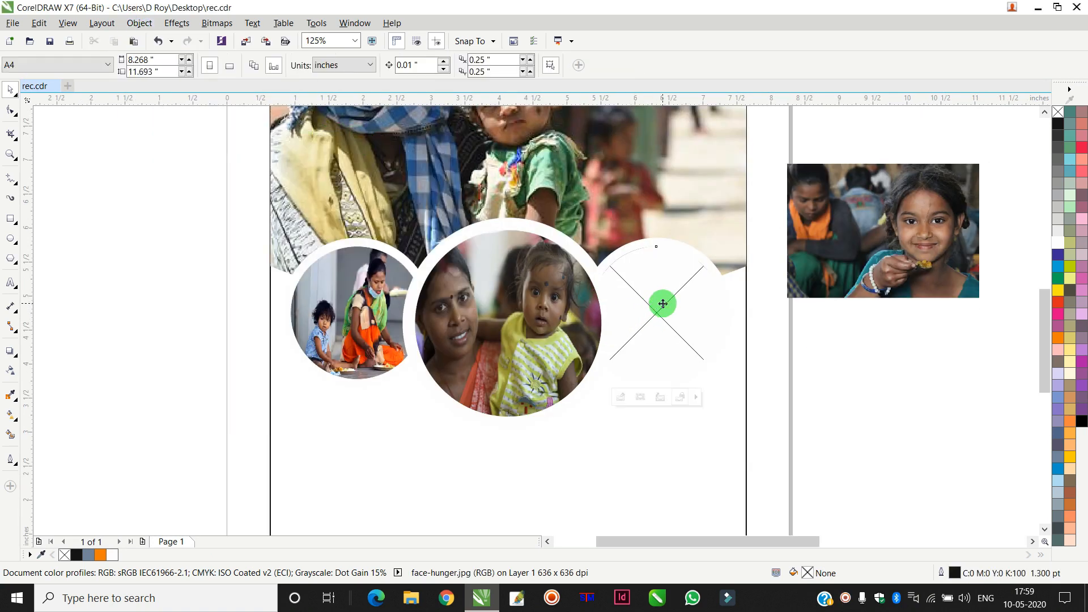
{"action": "left_click", "coordinate": [661, 303]}
Resize and reposition the girl's photo within its PowerClip so her face fills the right circle, and finish editing the contents.
{"action": "left_click", "coordinate": [671, 298], "text": "ctrl"}
{"action": "left_click_drag", "start_coordinate": [731, 271], "coordinate": [703, 266]}
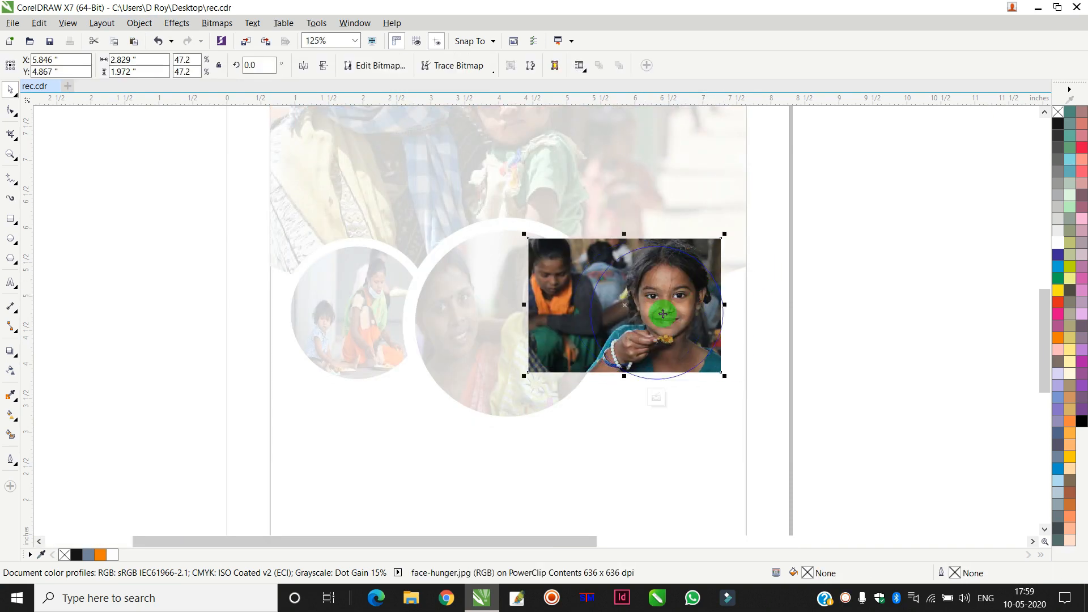
{"action": "scroll", "coordinate": [680, 299], "scroll_direction": "up", "scroll_amount": 2}
{"action": "left_click_drag", "start_coordinate": [770, 418], "coordinate": [774, 418]}
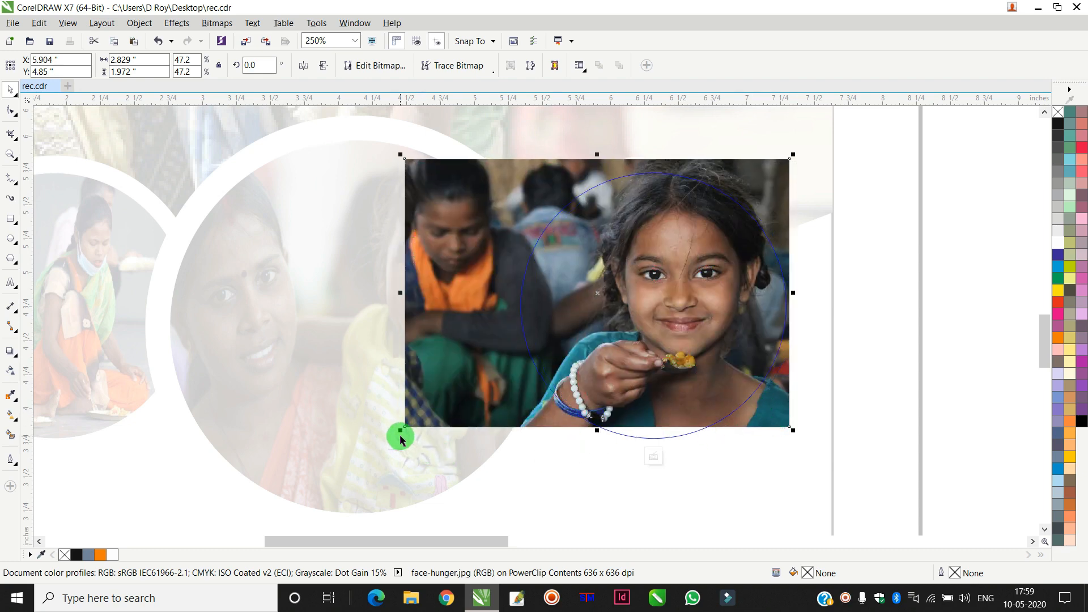
{"action": "left_click_drag", "start_coordinate": [400, 433], "coordinate": [376, 448]}
{"action": "mouse_move", "coordinate": [444, 329]}
{"action": "left_mouse_down"}
{"action": "mouse_move", "coordinate": [429, 342]}
{"action": "mouse_move", "coordinate": [445, 338]}
{"action": "left_mouse_up"}
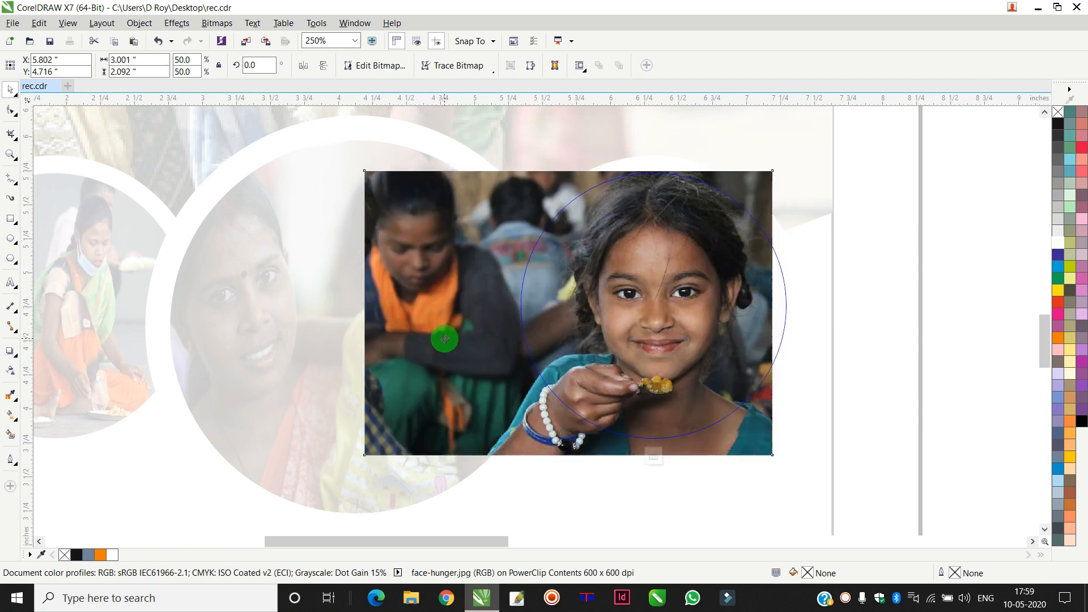
{"action": "left_click_drag", "start_coordinate": [374, 458], "coordinate": [439, 379]}
{"action": "left_click_drag", "start_coordinate": [394, 182], "coordinate": [376, 169]}
{"action": "left_click", "coordinate": [463, 289]}
{"action": "left_click_drag", "start_coordinate": [467, 289], "coordinate": [468, 289]}
{"action": "left_click", "coordinate": [921, 276], "text": "ctrl"}
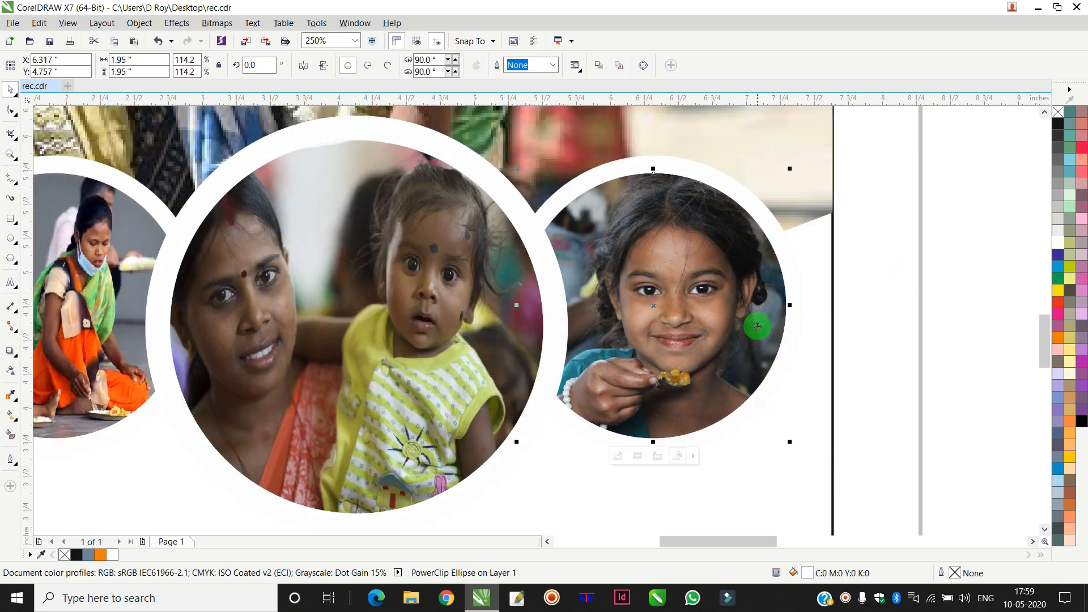
Reduce the white ring around the middle circular photo to about 3.01 inches, keeping it centred on the photo.
{"action": "scroll", "coordinate": [757, 325], "scroll_direction": "down", "scroll_amount": 2}
{"action": "left_click", "coordinate": [811, 271]}
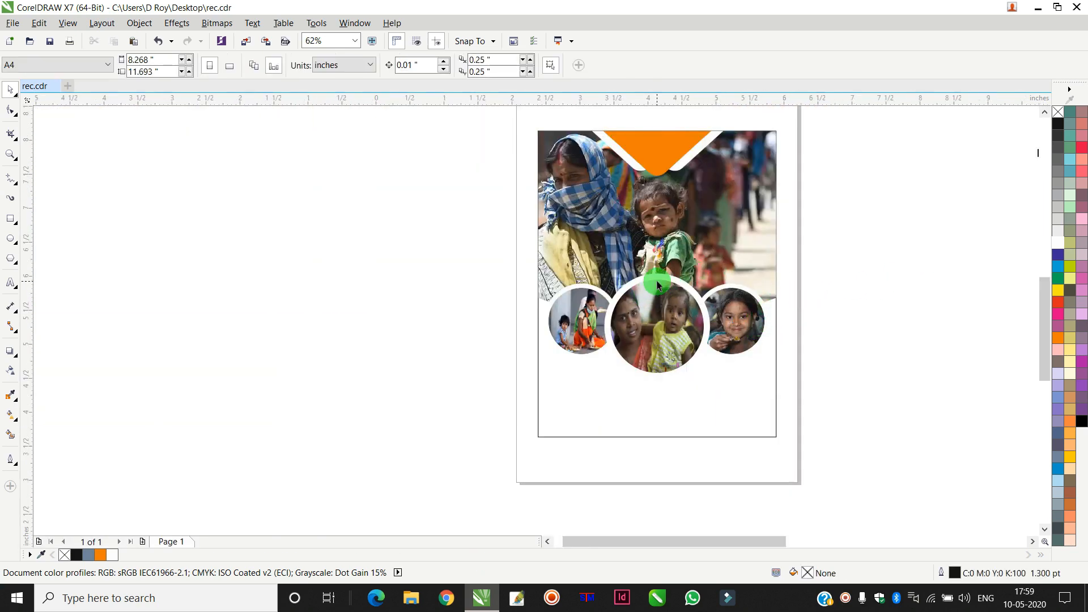
{"action": "scroll", "coordinate": [656, 280], "scroll_direction": "up", "scroll_amount": 1}
{"action": "left_click_drag", "start_coordinate": [657, 277], "coordinate": [690, 247]}
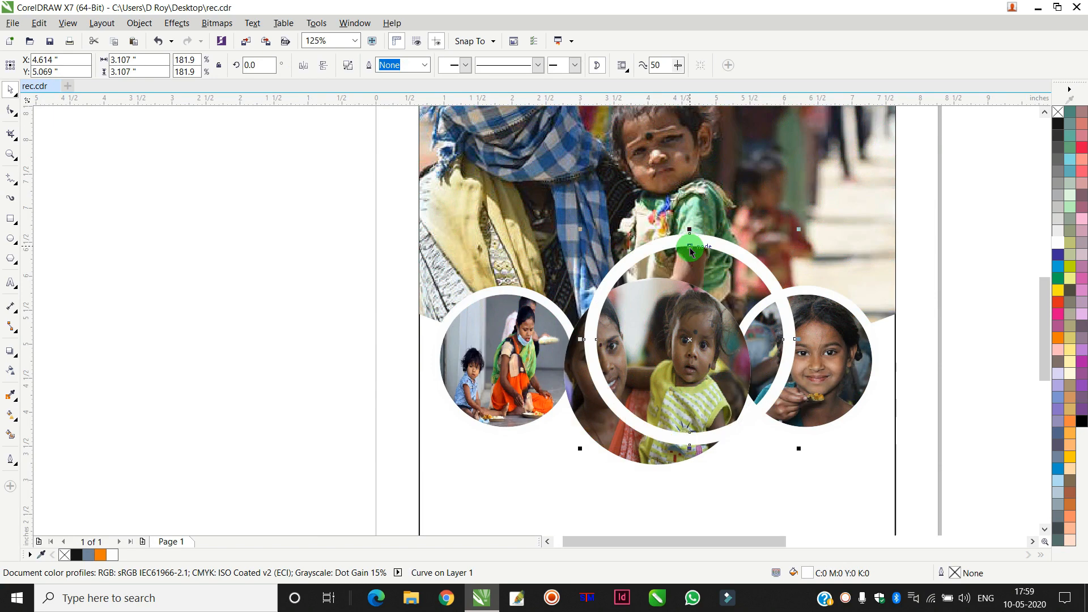
{"action": "key", "text": "ctrl+z"}
{"action": "scroll", "coordinate": [744, 268], "scroll_direction": "up", "scroll_amount": 1}
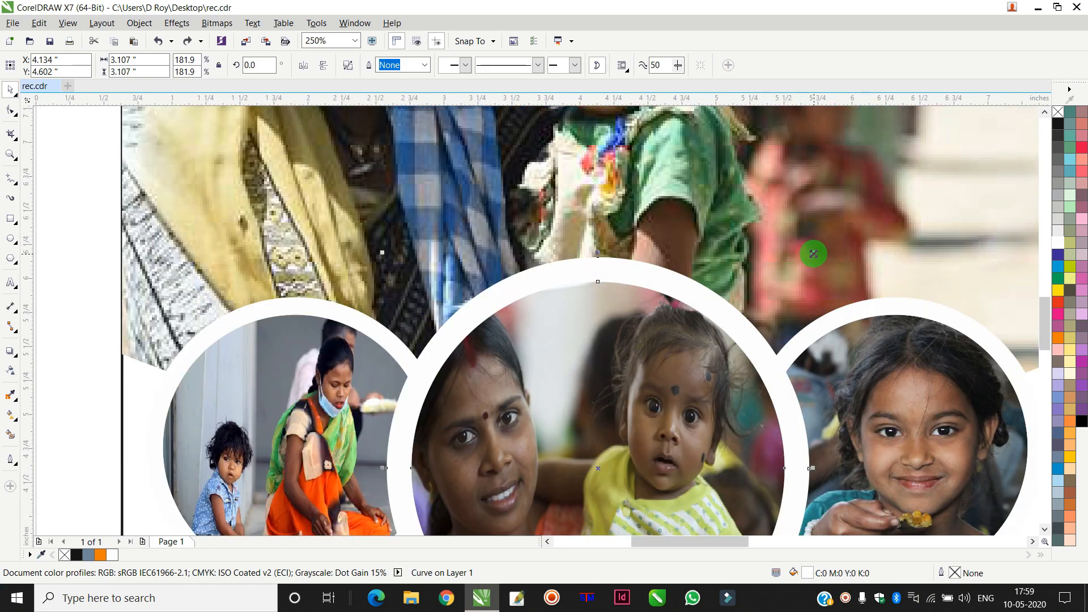
{"action": "left_click_drag", "start_coordinate": [813, 253], "coordinate": [806, 256]}
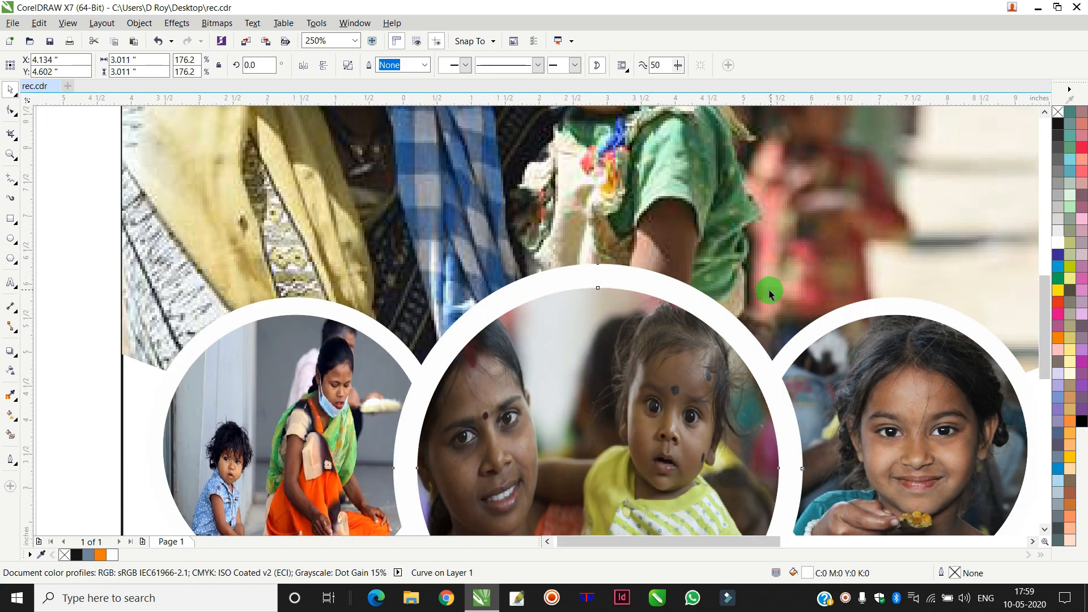
Bring the left ring, the left circular photo and the middle circular photo to the front of the layer.
{"action": "scroll", "coordinate": [772, 287], "scroll_direction": "down", "scroll_amount": 2}
{"action": "left_click", "coordinate": [475, 283]}
{"action": "scroll", "coordinate": [691, 323], "scroll_direction": "up", "scroll_amount": 1}
{"action": "left_click_drag", "start_coordinate": [392, 184], "coordinate": [845, 500]}
{"action": "left_click_drag", "start_coordinate": [772, 348], "coordinate": [704, 357]}
{"action": "key", "text": "ctrl+z"}
{"action": "key", "text": "shift+Page_Up"}
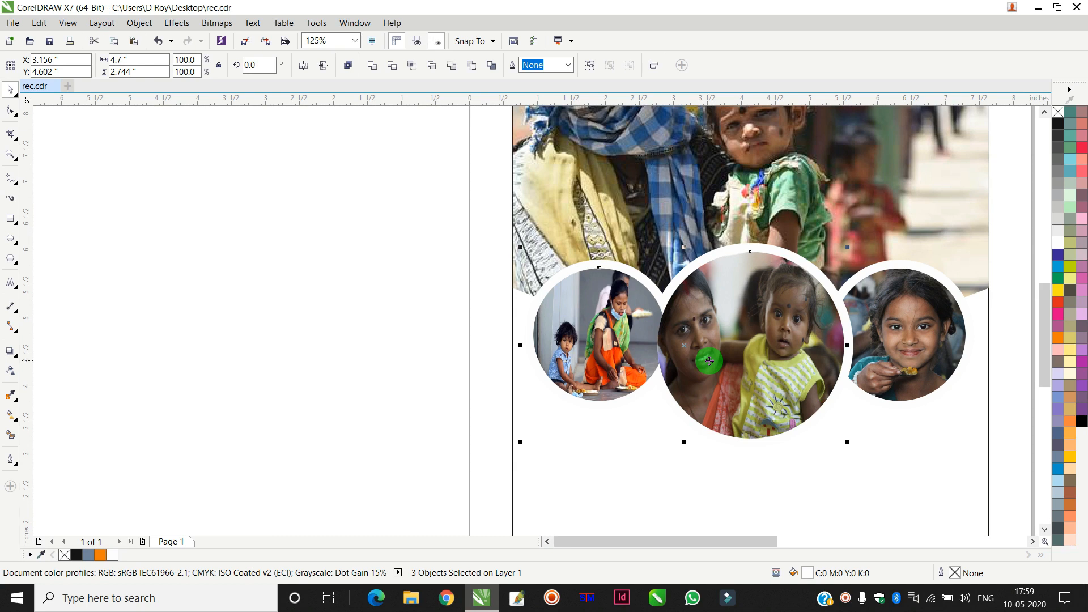
{"action": "left_click", "coordinate": [390, 280]}
Group the three ringed circular photos and centre the group horizontally on the page frame, nudged up 0.02 inches.
{"action": "scroll", "coordinate": [402, 298], "scroll_direction": "down", "scroll_amount": 1}
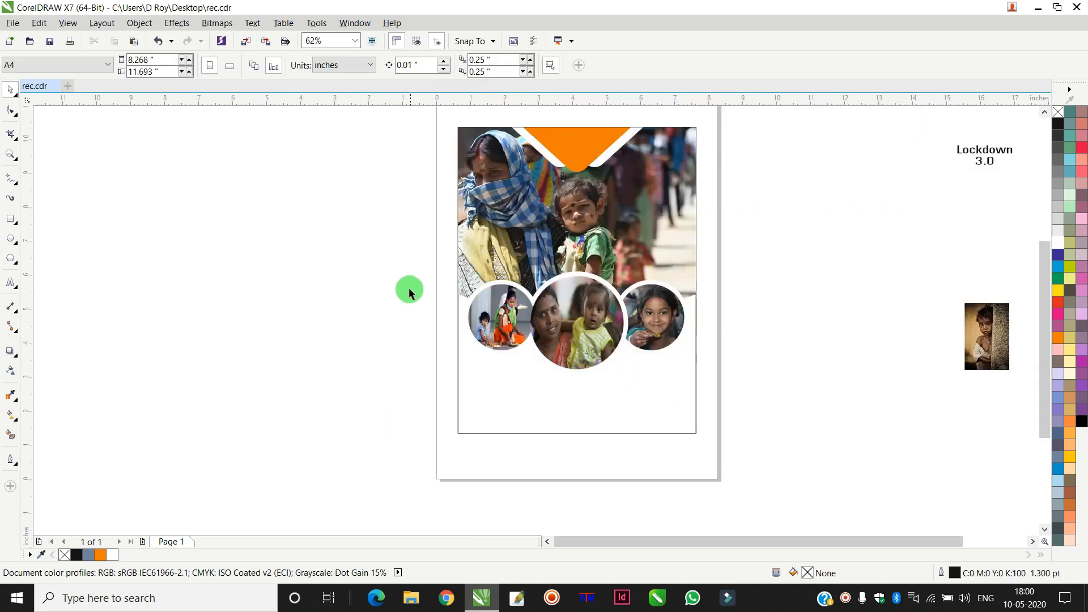
{"action": "left_click_drag", "start_coordinate": [382, 245], "coordinate": [692, 371]}
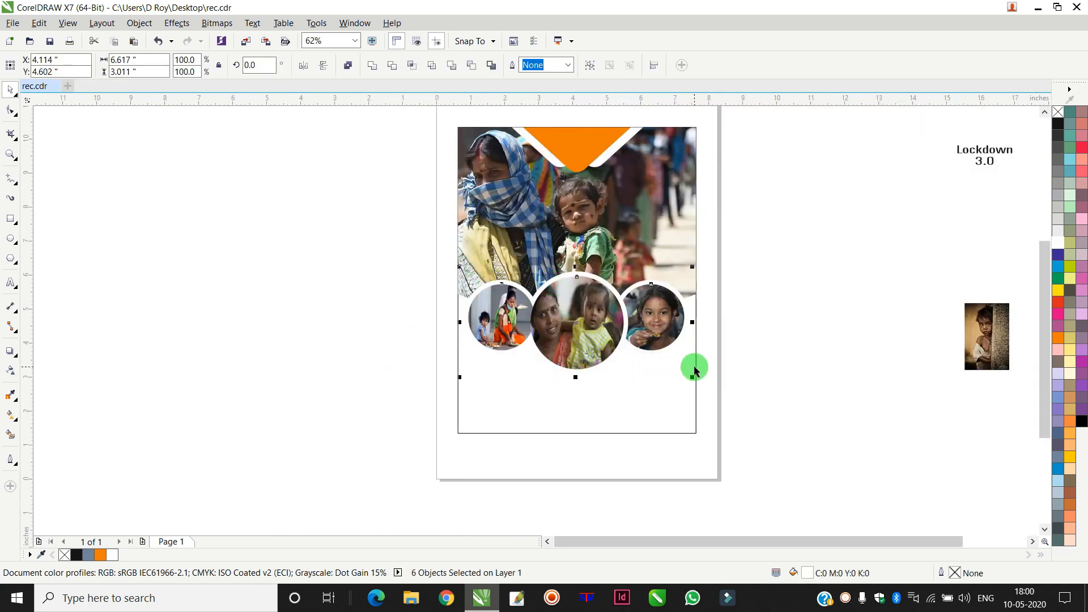
{"action": "key", "text": "ctrl+g"}
{"action": "scroll", "coordinate": [587, 313], "scroll_direction": "up", "scroll_amount": 1}
{"action": "key", "text": "Up"}
{"action": "key", "text": "Up"}
{"action": "left_click", "coordinate": [712, 466], "text": "shift"}
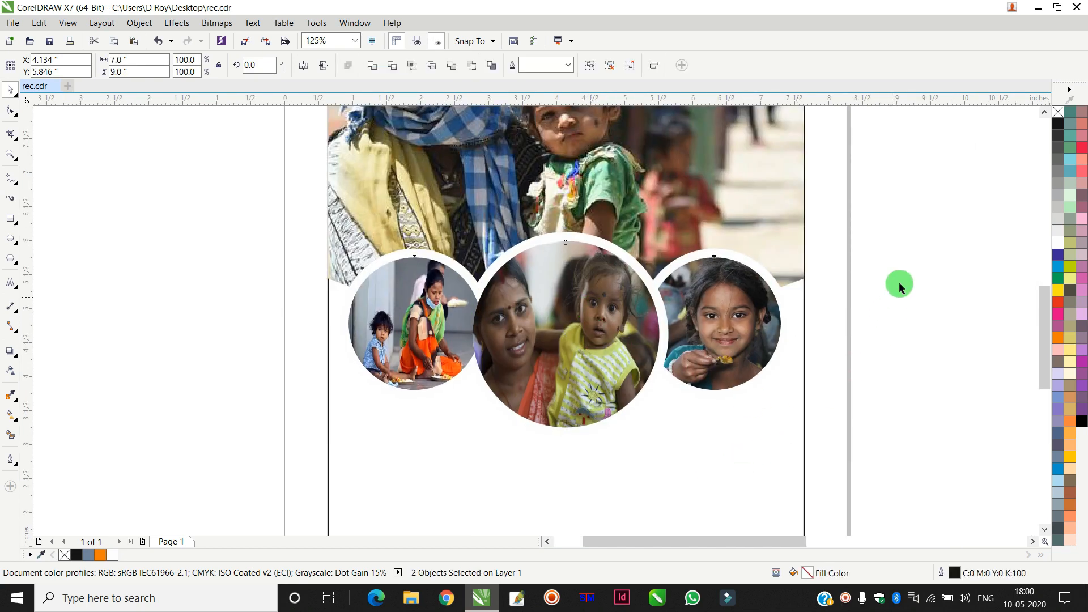
{"action": "key", "text": "c"}
Add a black drop shadow falling below the grouped circular photos, with opacity 63 and feathering 7.
{"action": "left_click_drag", "start_coordinate": [903, 196], "coordinate": [332, 450]}
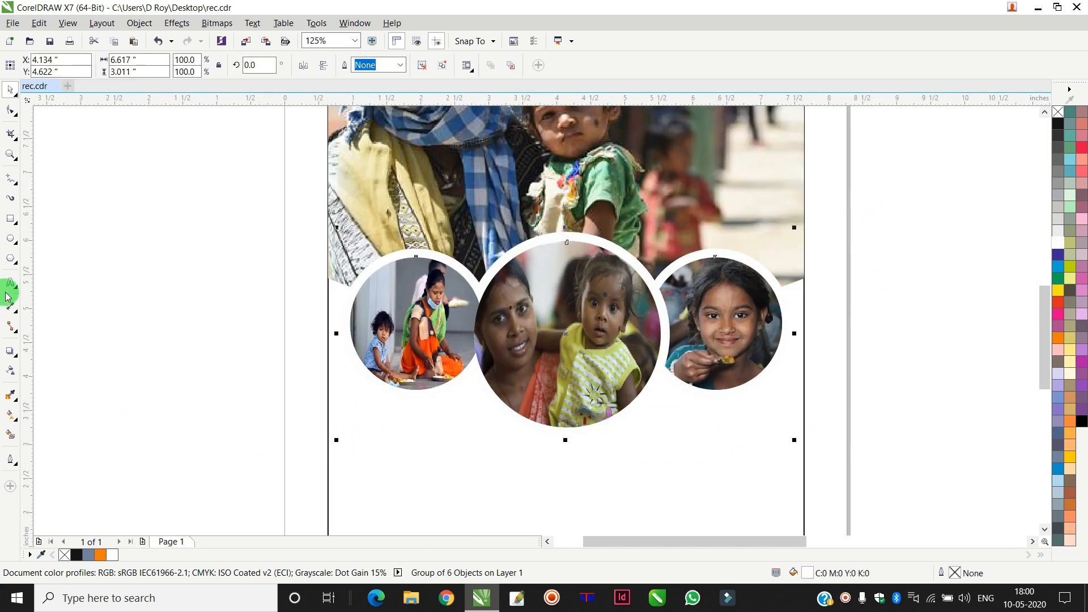
{"action": "left_click", "coordinate": [11, 350]}
{"action": "left_click_drag", "start_coordinate": [568, 249], "coordinate": [571, 439]}
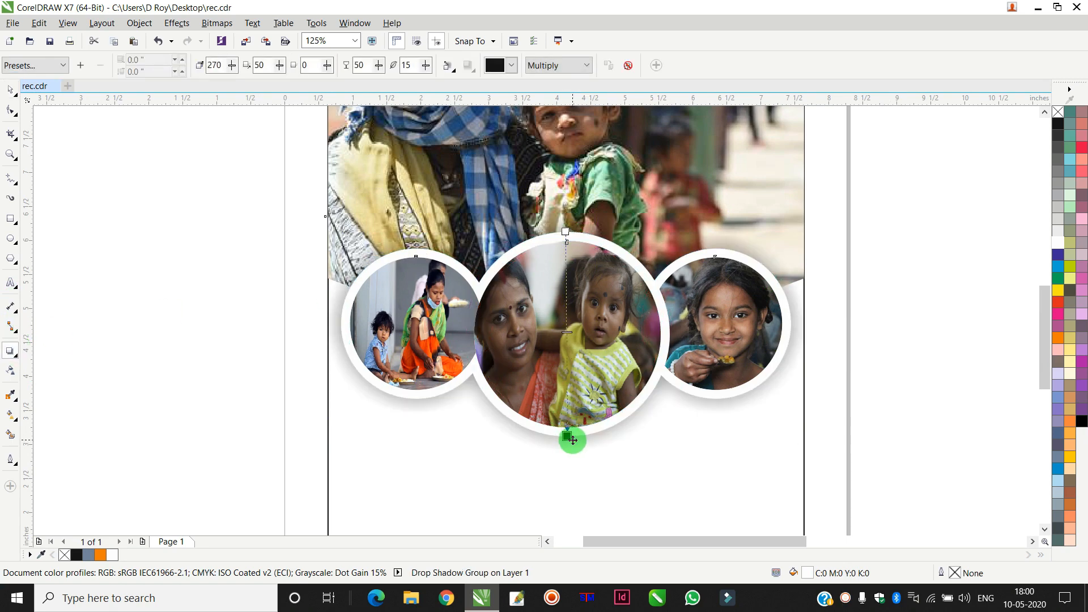
{"action": "left_click_drag", "start_coordinate": [426, 67], "coordinate": [427, 70]}
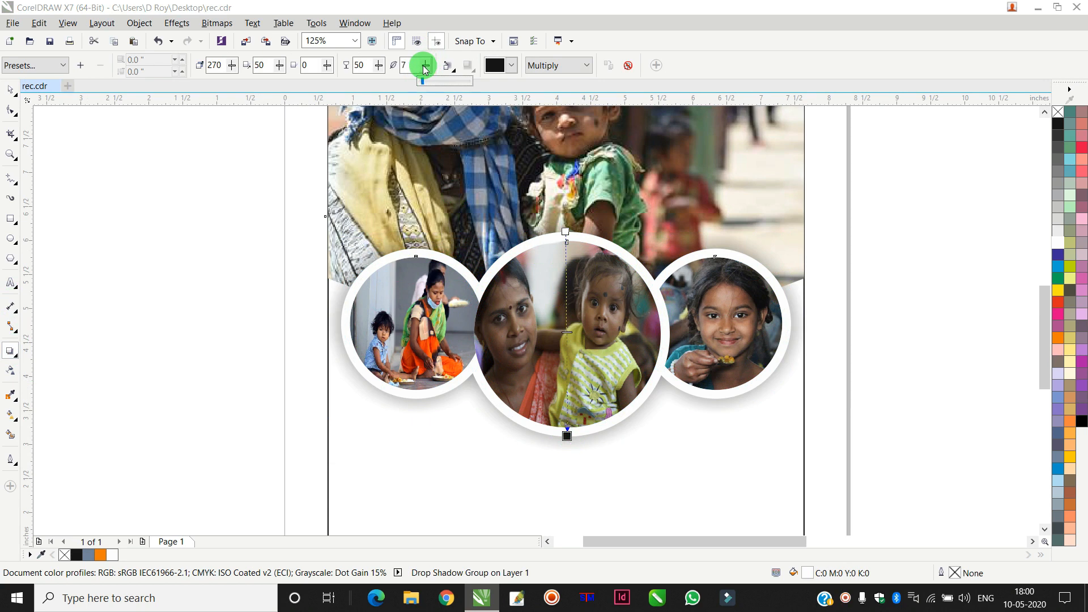
{"action": "left_click", "coordinate": [379, 67]}
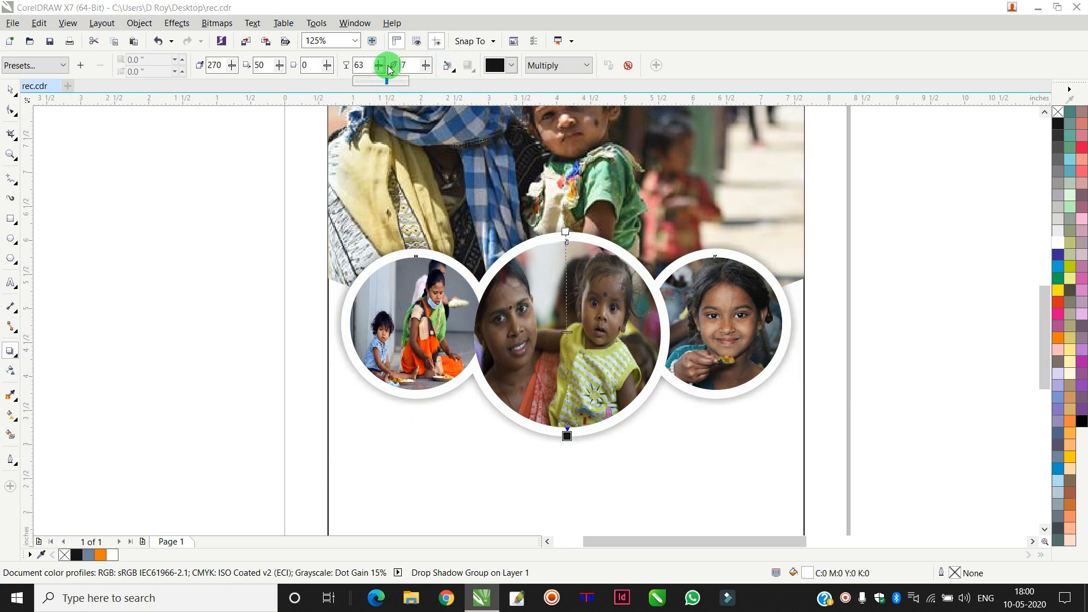
{"action": "left_click_drag", "start_coordinate": [388, 66], "coordinate": [389, 68]}
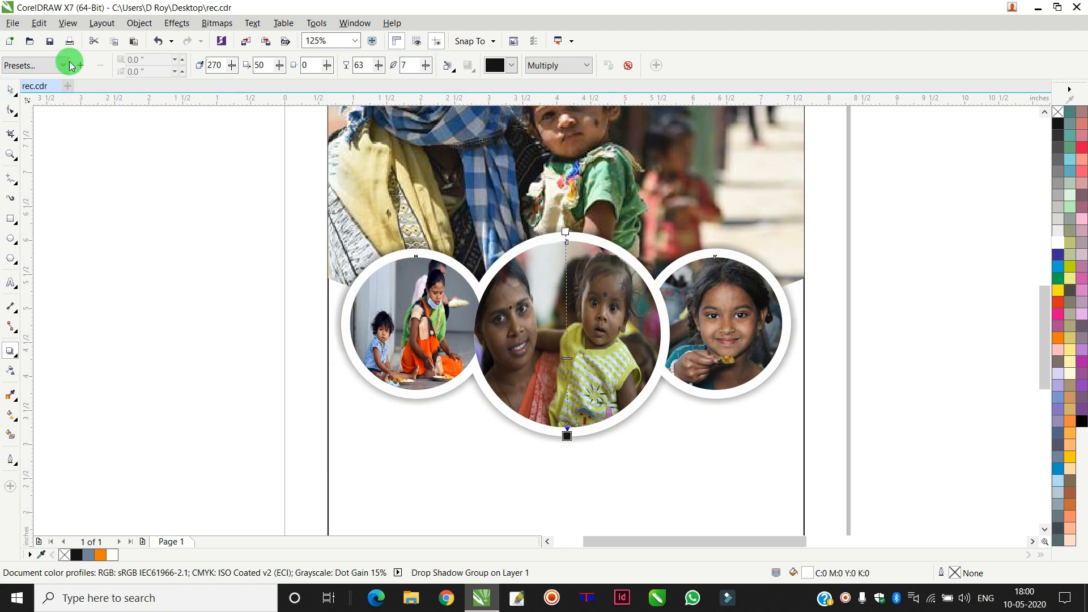
{"action": "left_click", "coordinate": [10, 89]}
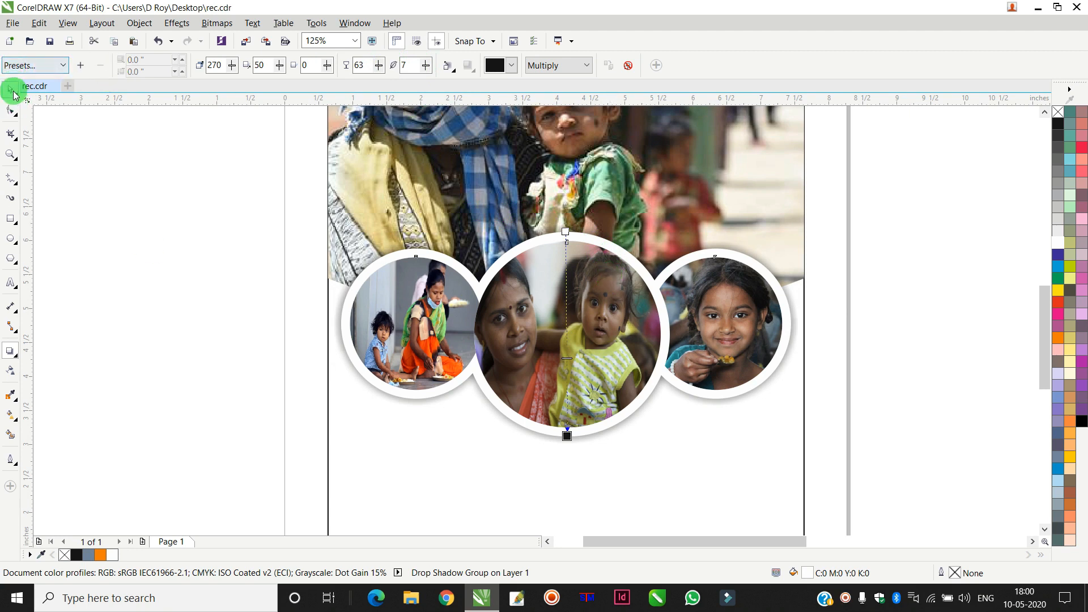
{"action": "left_click", "coordinate": [138, 227]}
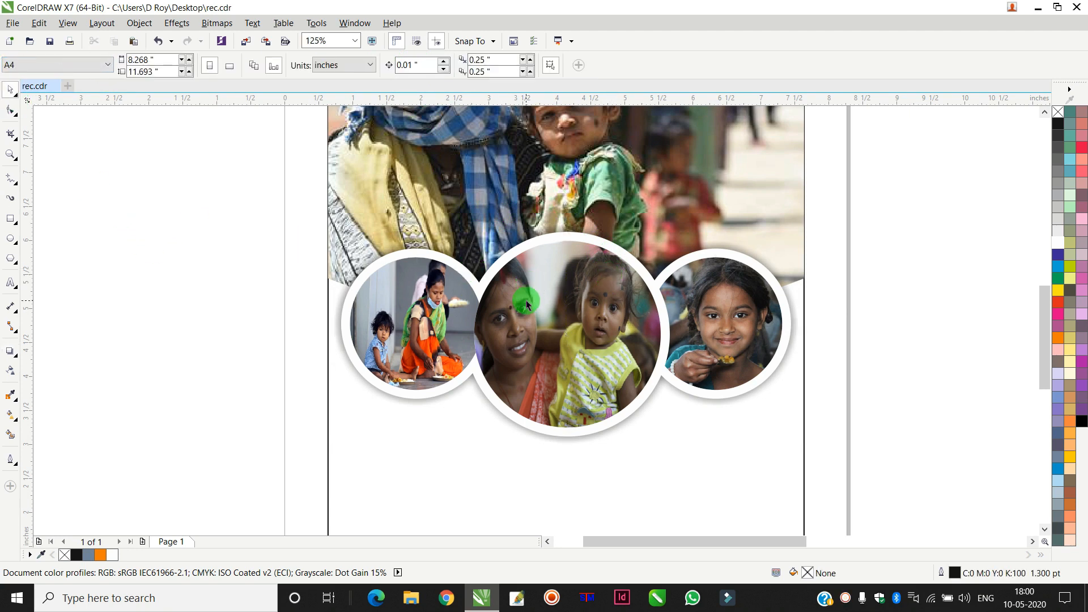
{"action": "left_click_drag", "start_coordinate": [532, 243], "coordinate": [551, 216]}
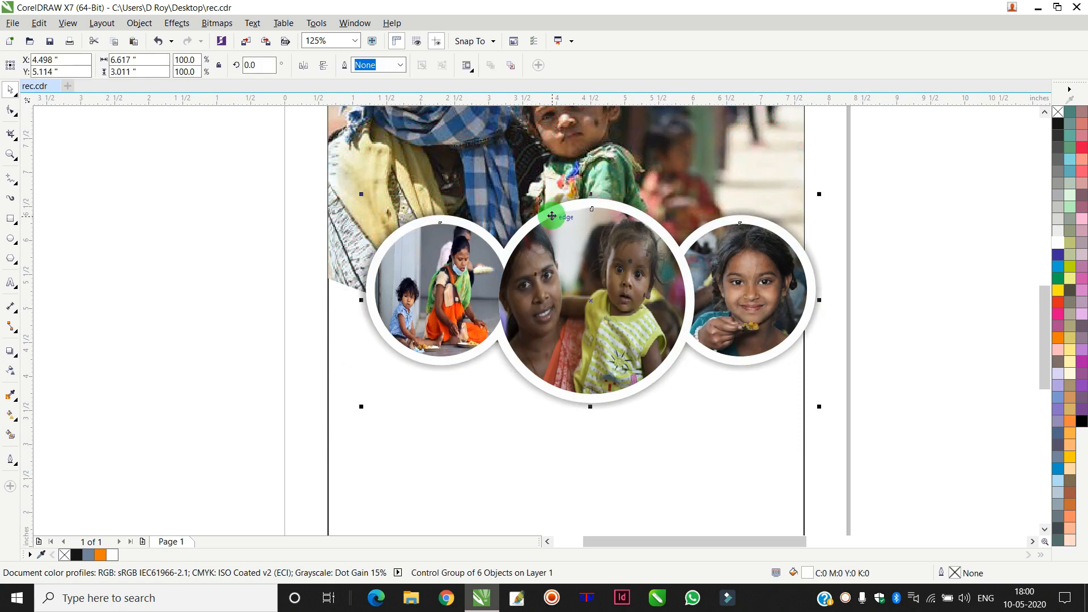
{"action": "key", "text": "ctrl+z"}
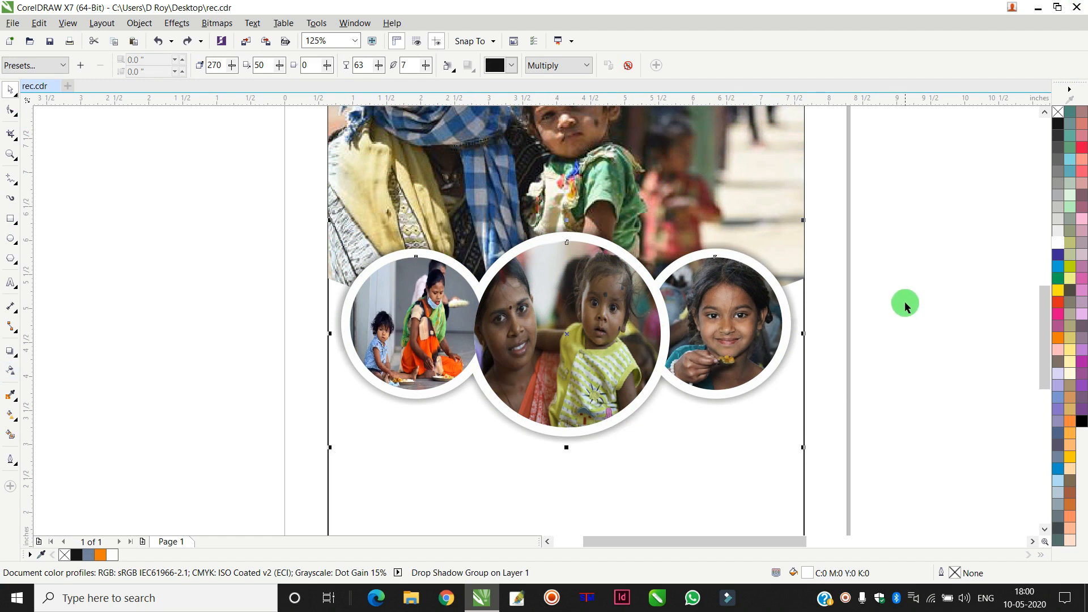
{"action": "left_click", "coordinate": [932, 290]}
{"action": "left_click_drag", "start_coordinate": [234, 214], "coordinate": [523, 426]}
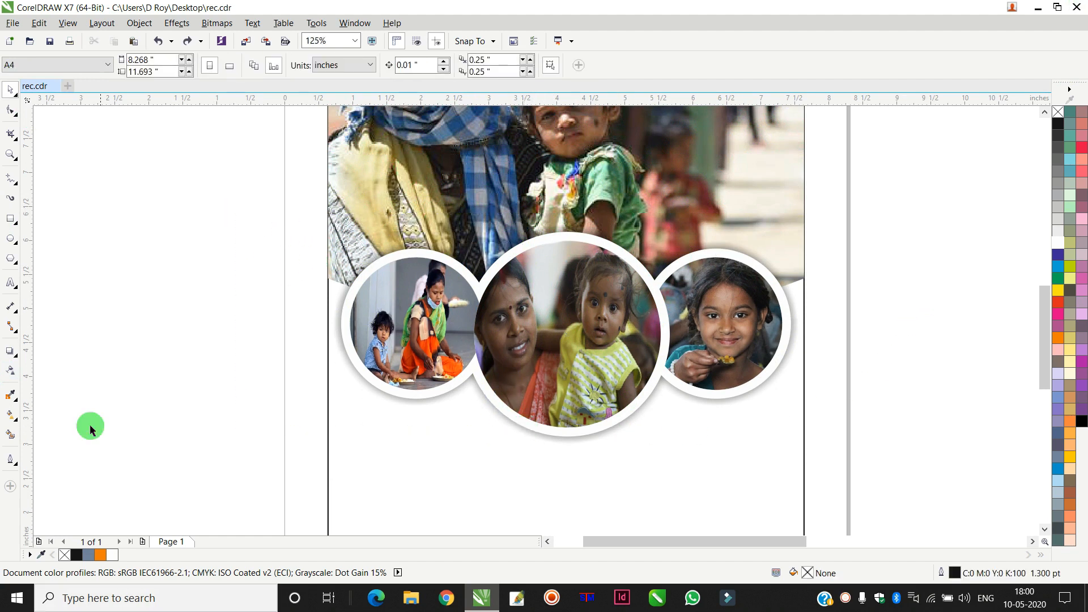
Undo the drop shadow, centring, grouping, reordering and ring reduction on the three circular photos.
{"action": "key", "text": "ctrl+z"}
{"action": "key", "text": "ctrl+z"}
{"action": "key", "text": "ctrl+z"}
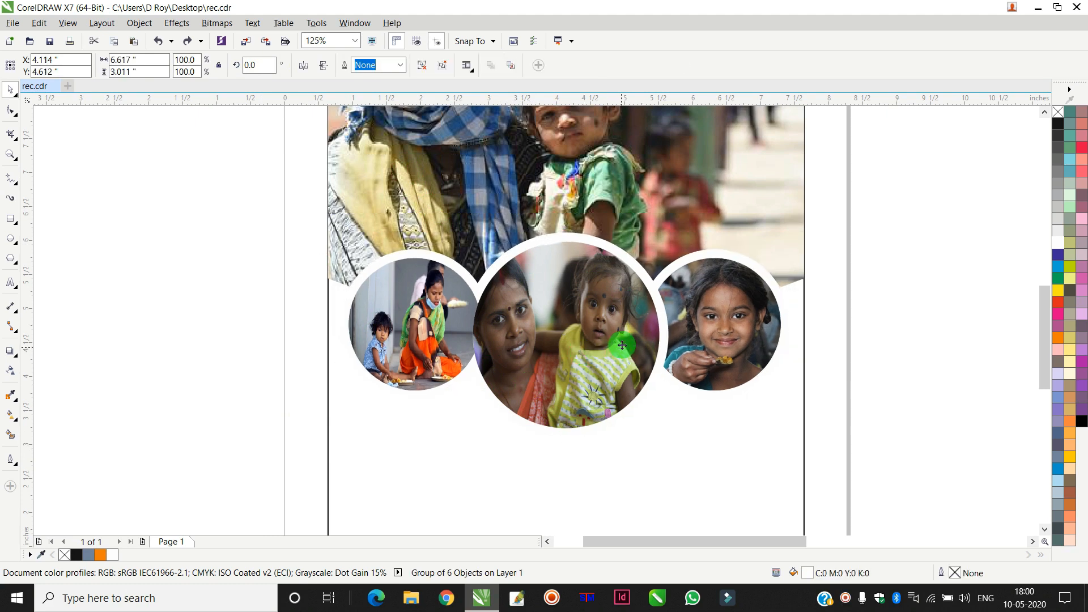
{"action": "key", "text": "ctrl+z"}
{"action": "left_click", "coordinate": [936, 286]}
Group the three circular photos and their white rings into a single object.
{"action": "left_click_drag", "start_coordinate": [228, 235], "coordinate": [527, 435]}
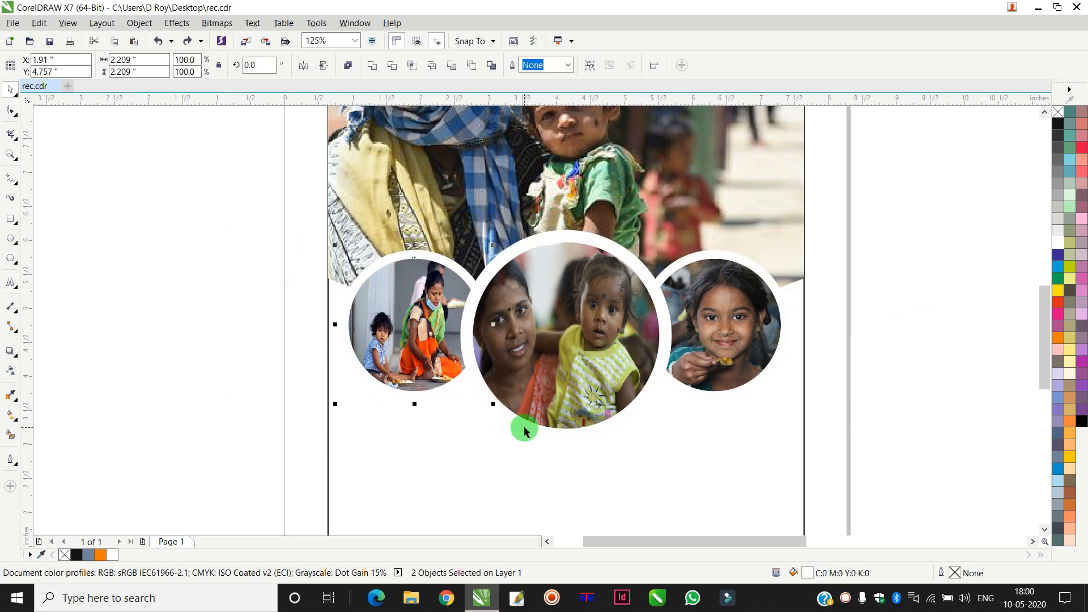
{"action": "left_click_drag", "start_coordinate": [948, 180], "coordinate": [314, 460]}
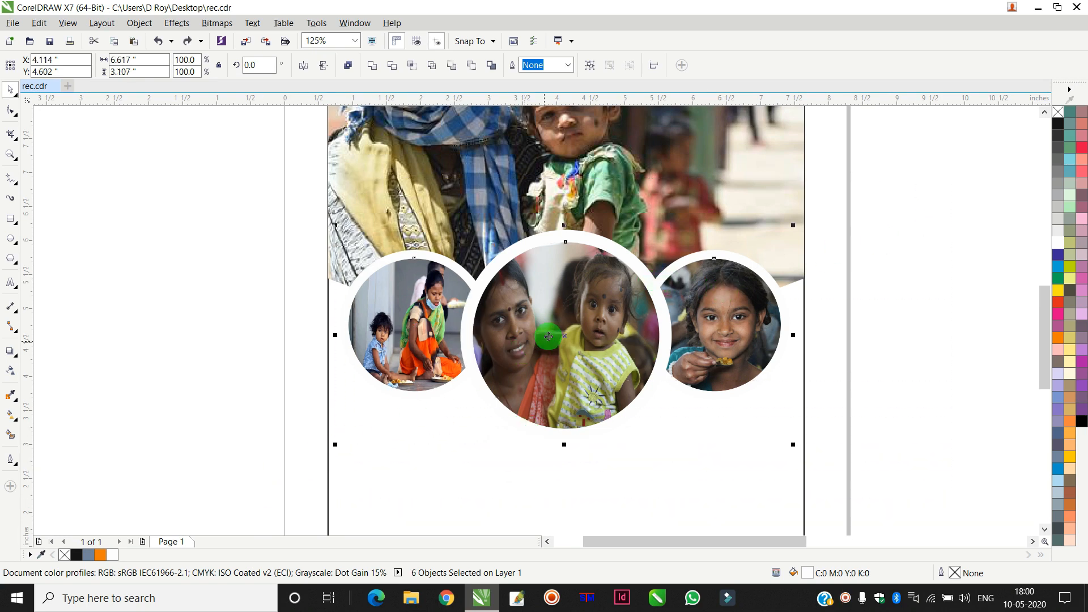
{"action": "key", "text": "ctrl+g"}
{"action": "left_click_drag", "start_coordinate": [191, 205], "coordinate": [535, 450]}
{"action": "left_click", "coordinate": [422, 304]}
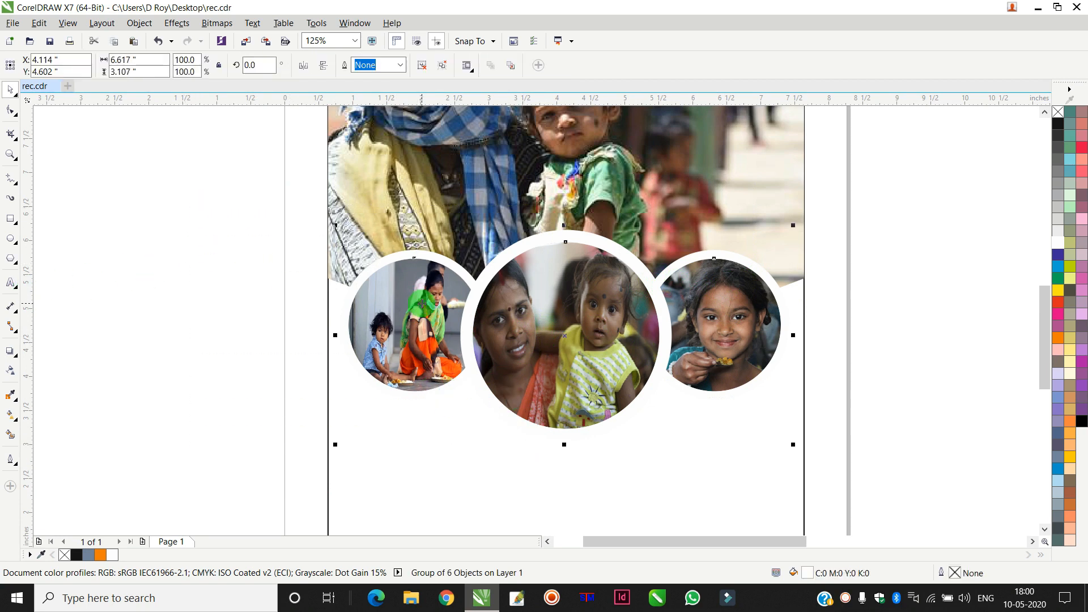
Add a downward drop shadow to the left circular photo and its white ring, with opacity 50 and feathering 8.
{"action": "left_click_drag", "start_coordinate": [254, 194], "coordinate": [556, 450]}
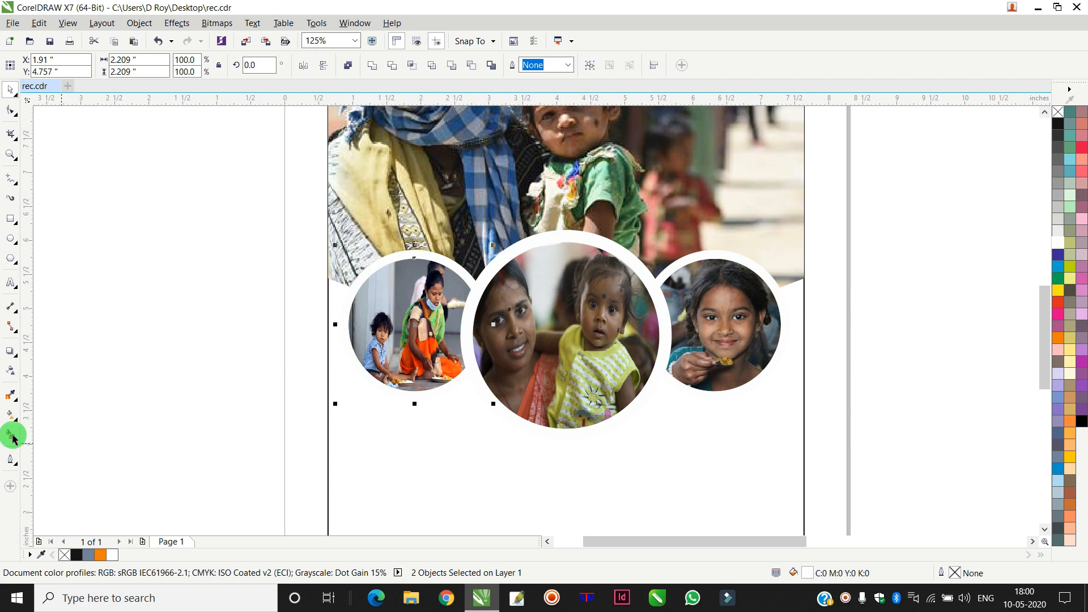
{"action": "left_click", "coordinate": [19, 356]}
{"action": "left_click_drag", "start_coordinate": [420, 407], "coordinate": [415, 399]}
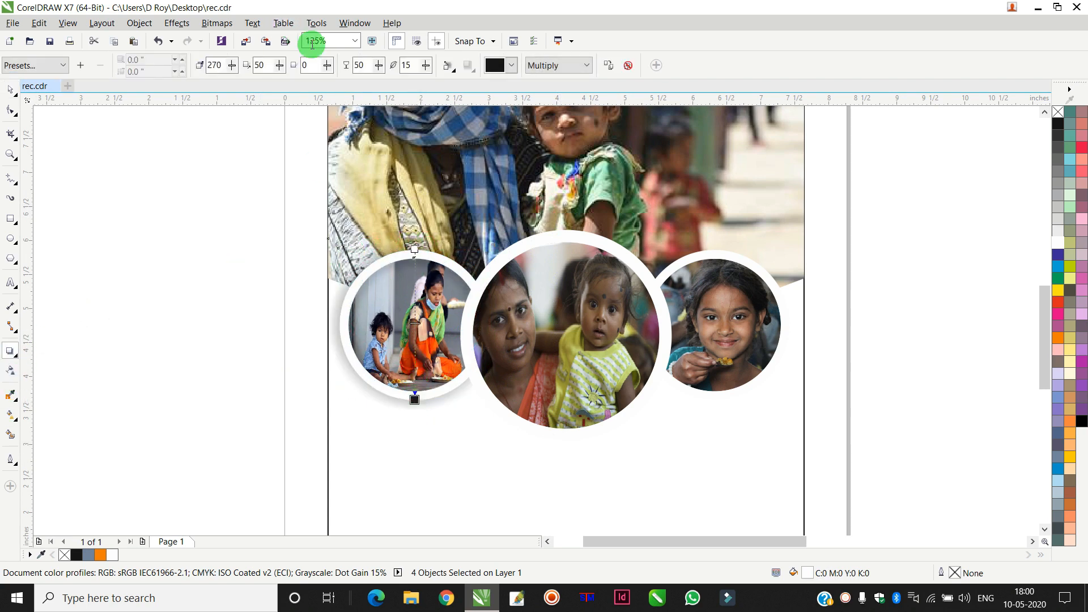
{"action": "left_click", "coordinate": [428, 67]}
{"action": "left_click_drag", "start_coordinate": [426, 69], "coordinate": [428, 70]}
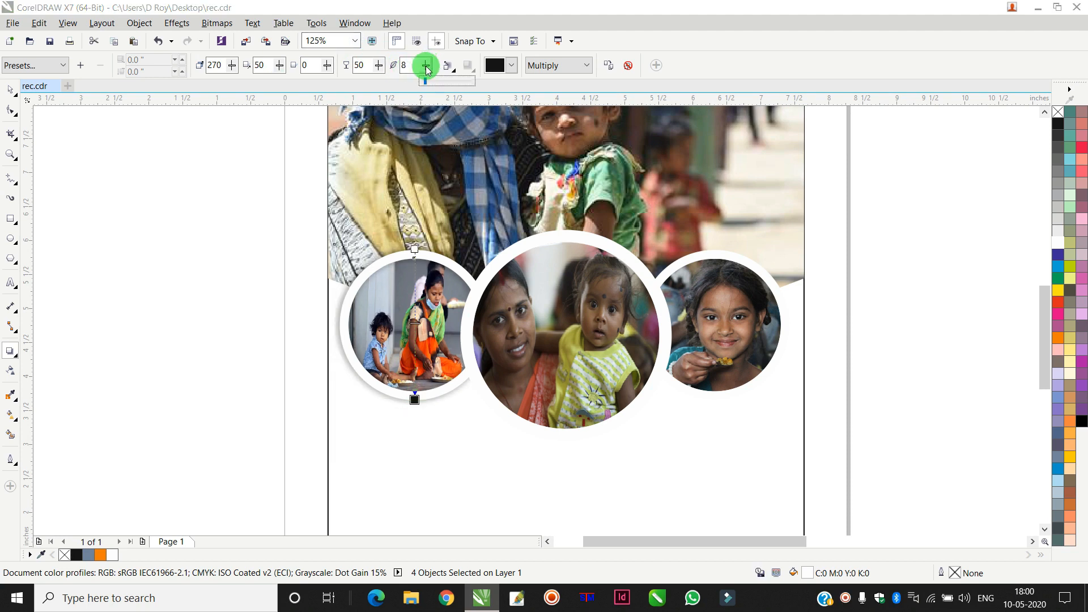
Add a downward drop shadow to the right circular photo and its ring, with opacity 50 and feathering 9.
{"action": "left_click", "coordinate": [10, 89]}
{"action": "left_click_drag", "start_coordinate": [889, 185], "coordinate": [579, 426]}
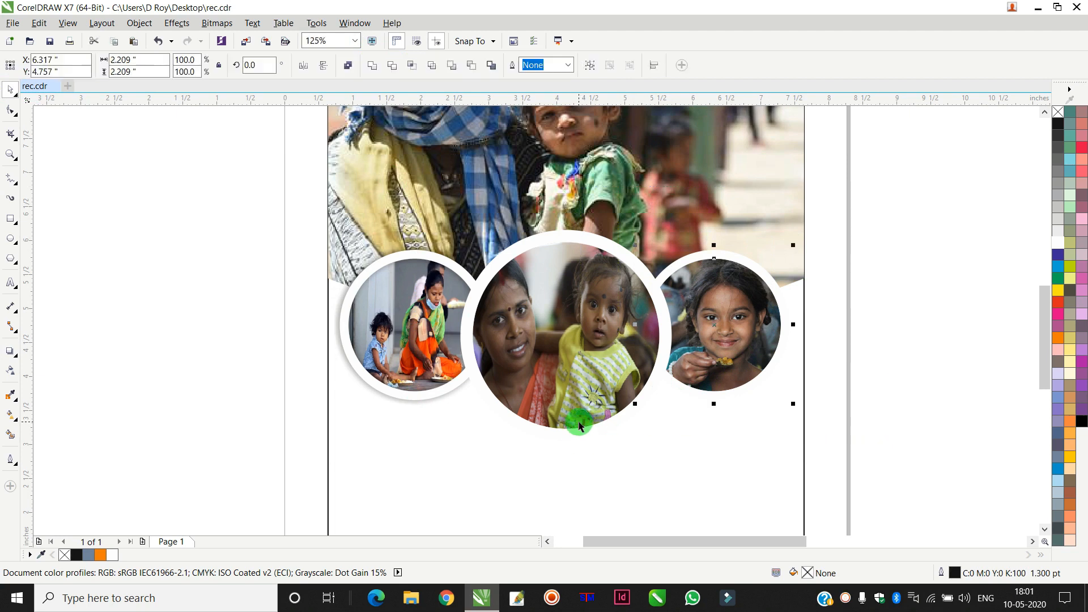
{"action": "left_click", "coordinate": [10, 351]}
{"action": "left_click_drag", "start_coordinate": [702, 247], "coordinate": [720, 398]}
{"action": "left_click", "coordinate": [426, 65]}
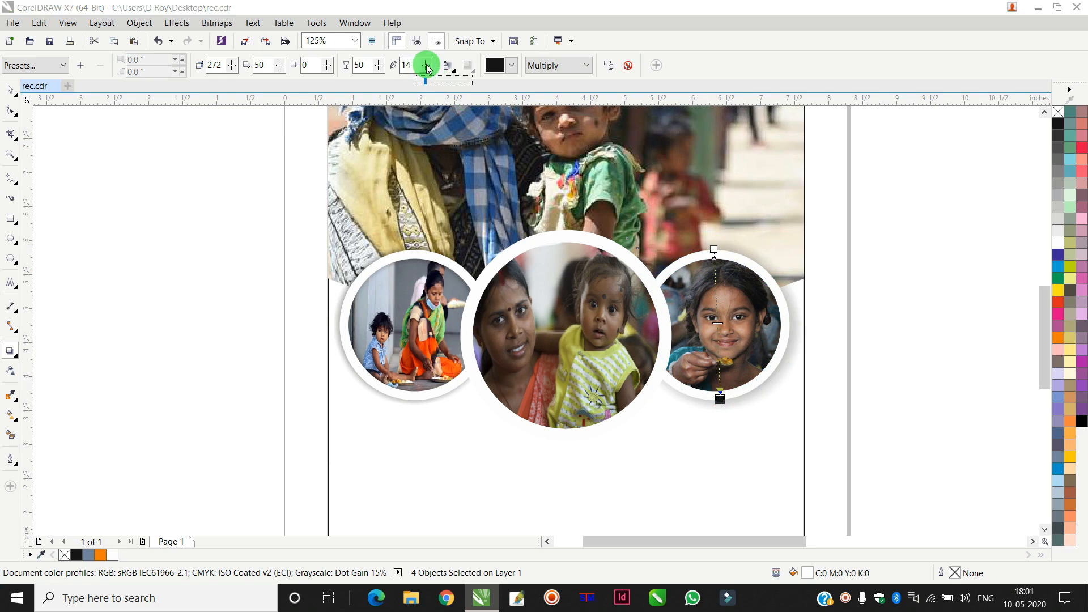
{"action": "left_click", "coordinate": [10, 88]}
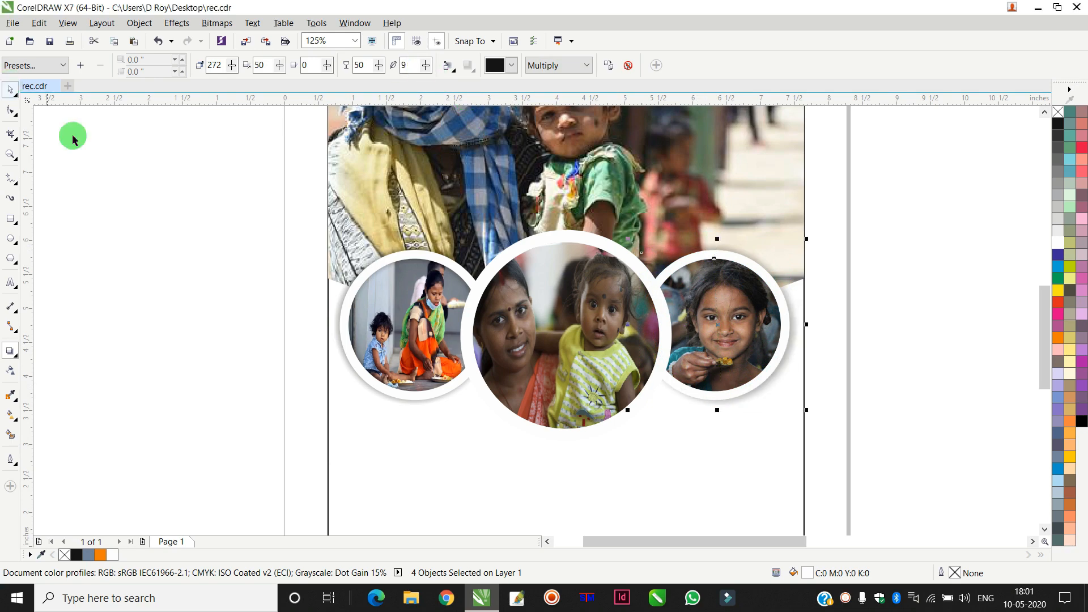
{"action": "left_click", "coordinate": [73, 135]}
{"action": "left_click_drag", "start_coordinate": [581, 272], "coordinate": [572, 303]}
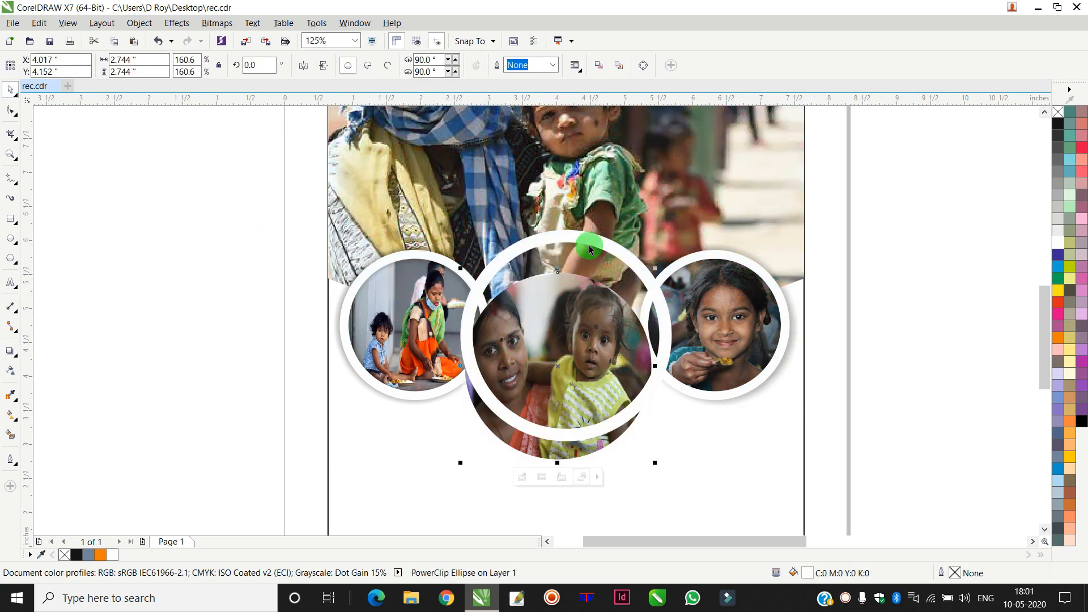
{"action": "key", "text": "ctrl+z"}
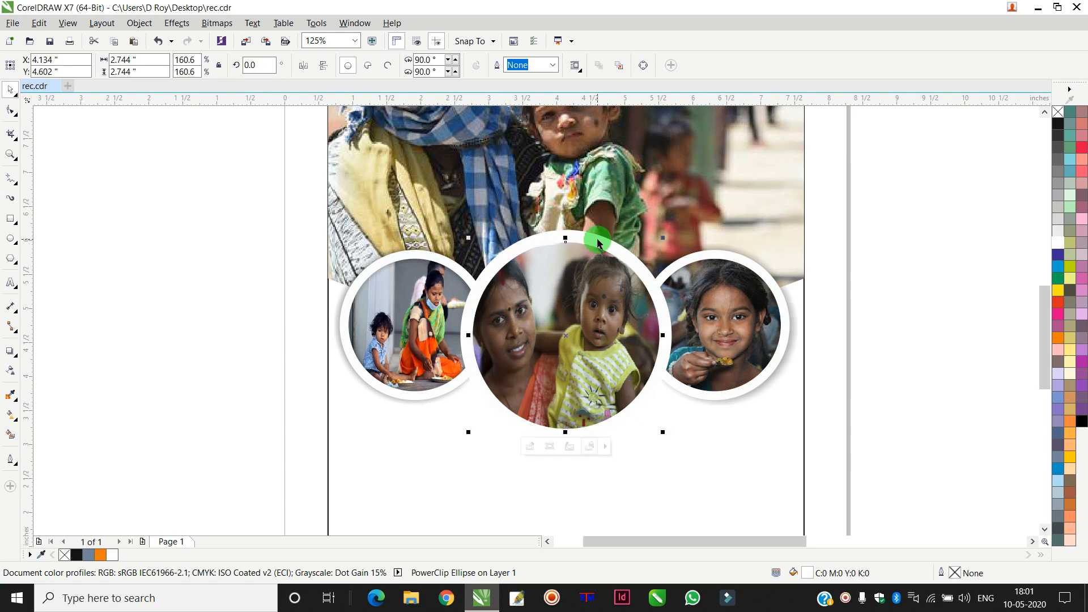
Group the middle circular photo with its white ring.
{"action": "scroll", "coordinate": [600, 245], "scroll_direction": "up", "scroll_amount": 2}
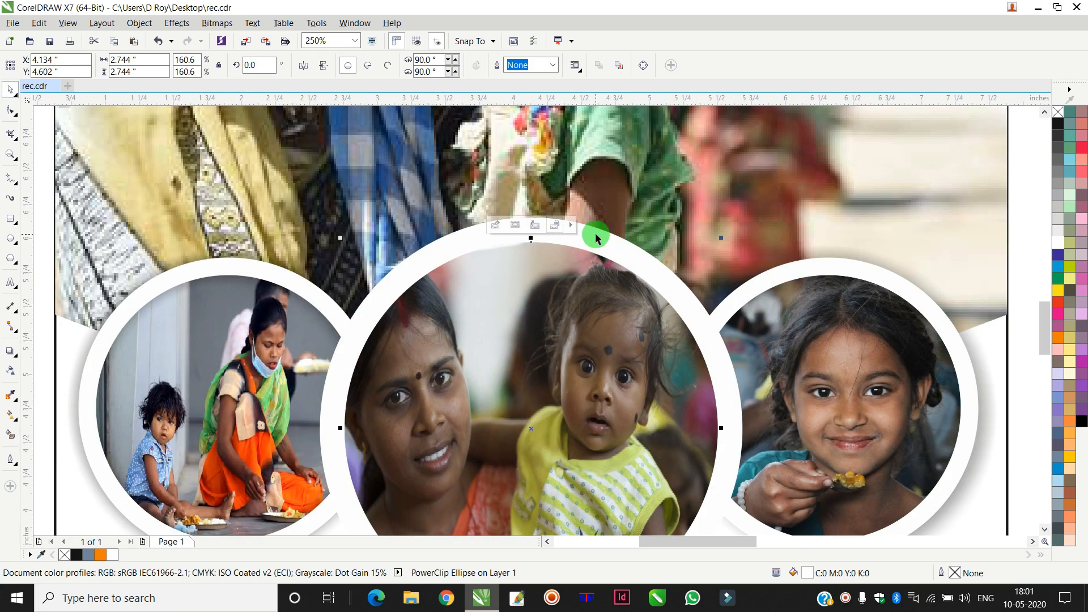
{"action": "left_click", "coordinate": [595, 238]}
{"action": "left_click_drag", "start_coordinate": [746, 217], "coordinate": [746, 223]}
{"action": "scroll", "coordinate": [746, 223], "scroll_direction": "down", "scroll_amount": 4}
{"action": "left_click_drag", "start_coordinate": [749, 419], "coordinate": [621, 205]}
{"action": "scroll", "coordinate": [709, 261], "scroll_direction": "up", "scroll_amount": 2}
{"action": "key", "text": "ctrl+g"}
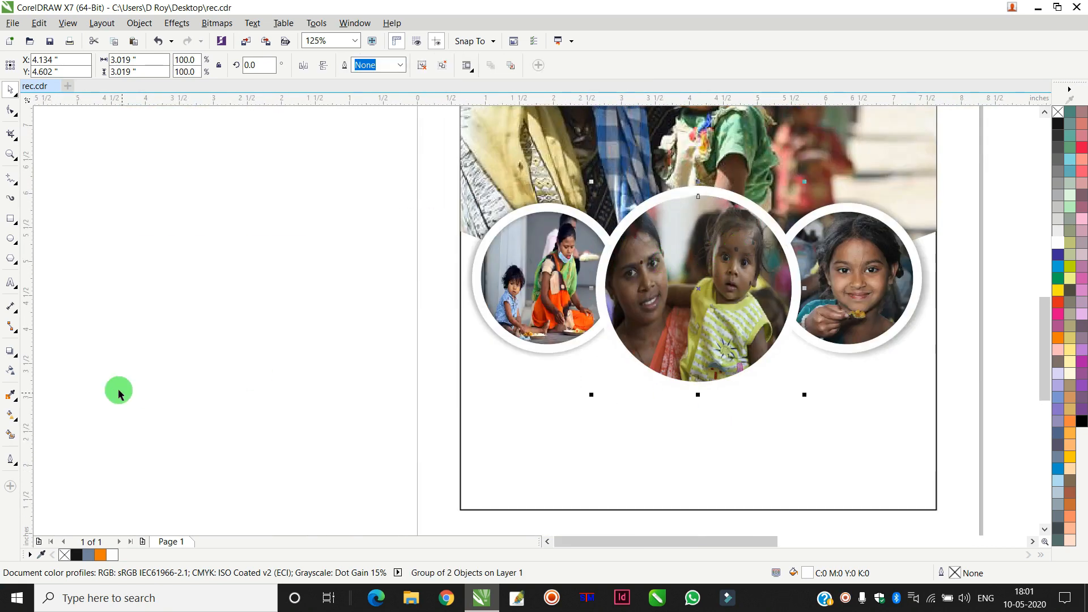
Add a downward drop shadow to the grouped middle photo, with opacity 50 and feathering 9.
{"action": "left_click", "coordinate": [12, 351]}
{"action": "left_click_drag", "start_coordinate": [699, 188], "coordinate": [701, 387]}
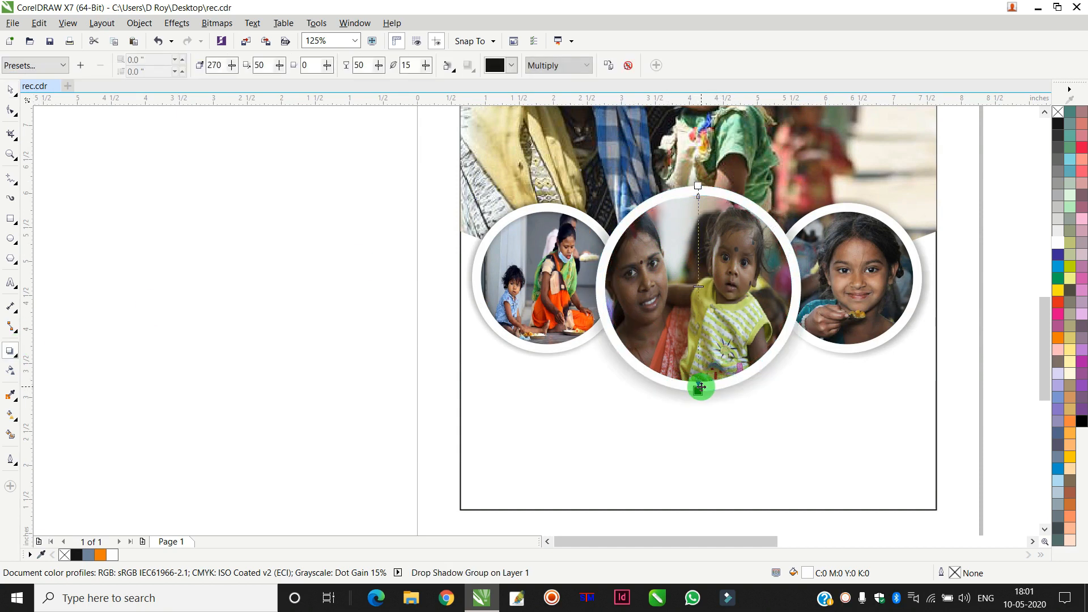
{"action": "left_click_drag", "start_coordinate": [427, 69], "coordinate": [427, 70]}
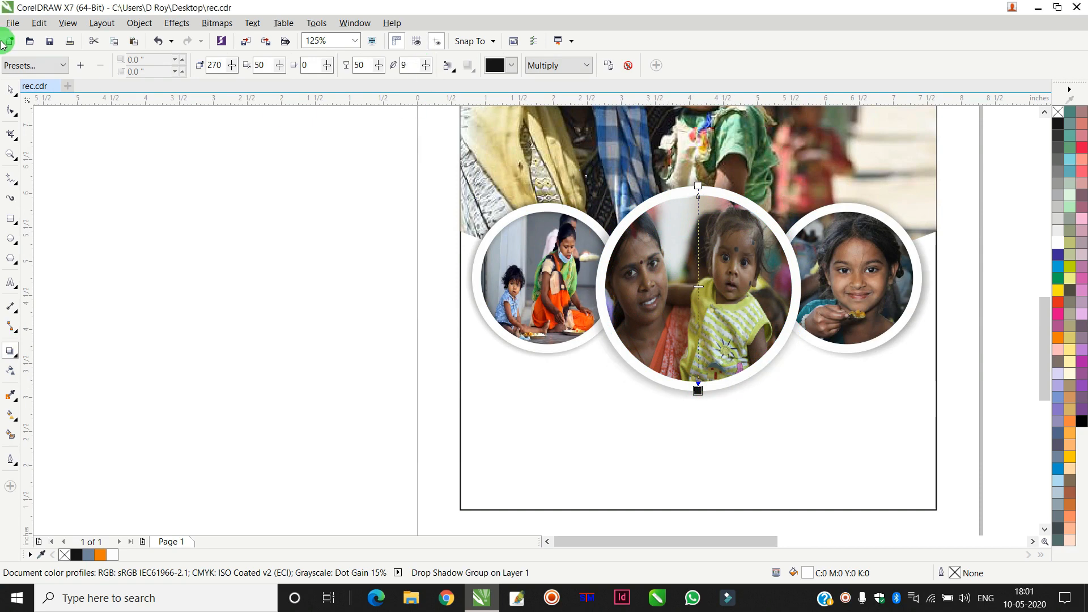
{"action": "left_click", "coordinate": [11, 89]}
{"action": "left_click", "coordinate": [206, 263]}
Create a copy of the page frame reduced to a strip about 0.65 inches high along its bottom edge and fill it orange.
{"action": "scroll", "coordinate": [276, 282], "scroll_direction": "down", "scroll_amount": 2}
{"action": "scroll", "coordinate": [396, 245], "scroll_direction": "up", "scroll_amount": 1}
{"action": "left_click", "coordinate": [393, 396]}
{"action": "scroll", "coordinate": [417, 352], "scroll_direction": "down", "scroll_amount": 1}
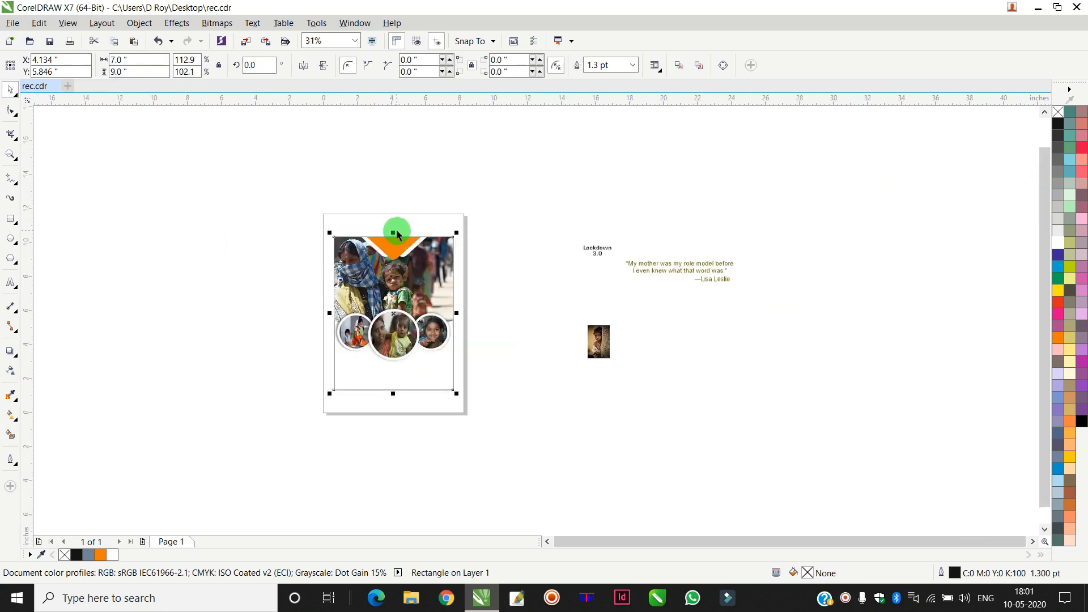
{"action": "left_click_drag", "start_coordinate": [391, 233], "coordinate": [404, 374]}
{"action": "left_click", "coordinate": [1058, 335]}
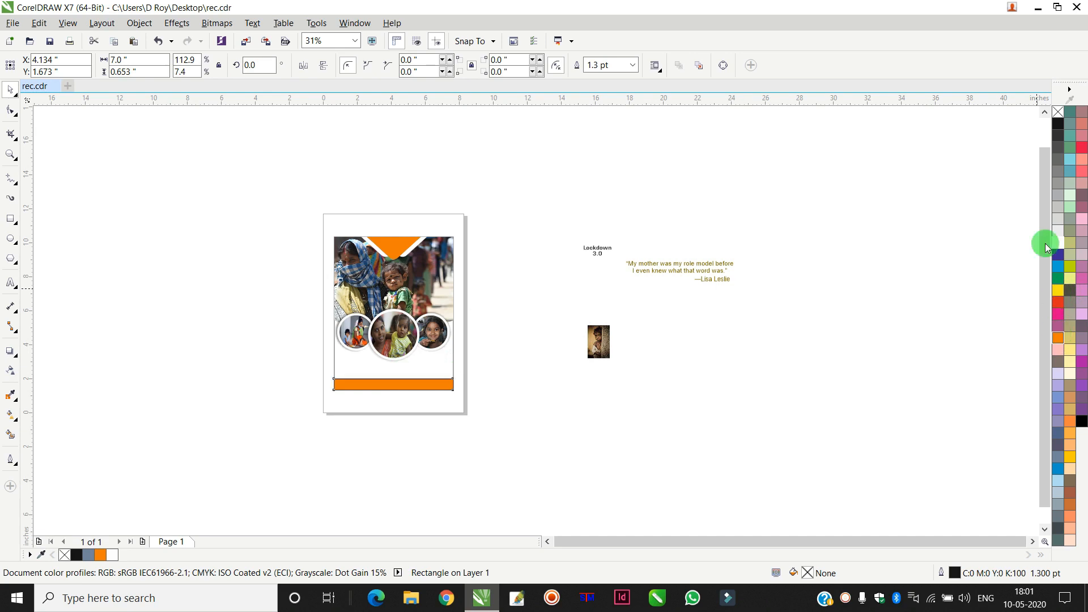
{"action": "left_click", "coordinate": [631, 327]}
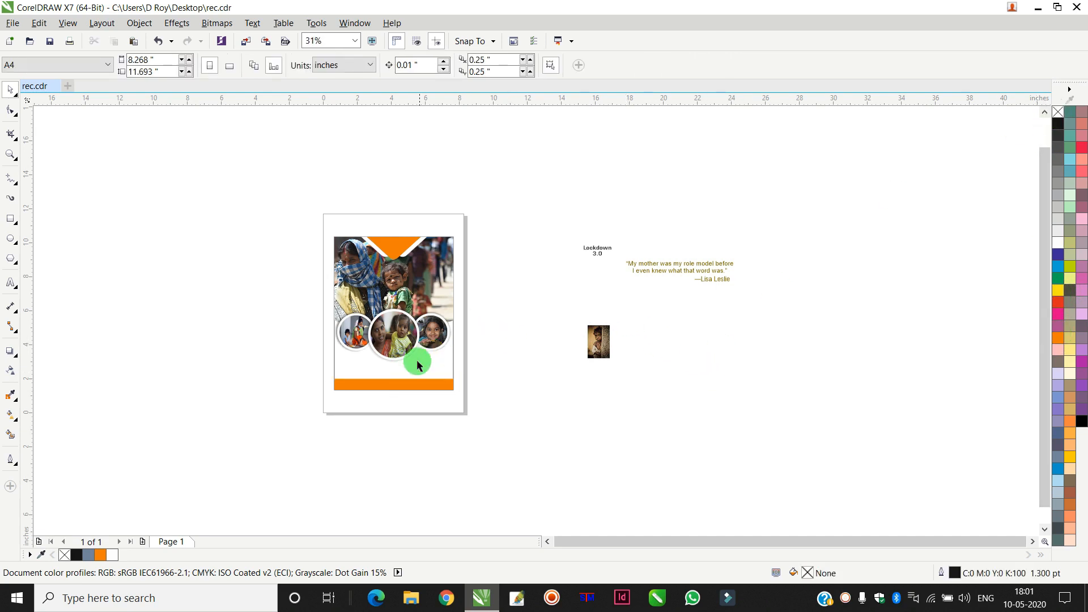
Add the artistic text MOTHER'S DAY below the orange band and set its font to Arial MT Black.
{"action": "scroll", "coordinate": [405, 371], "scroll_direction": "up", "scroll_amount": 1}
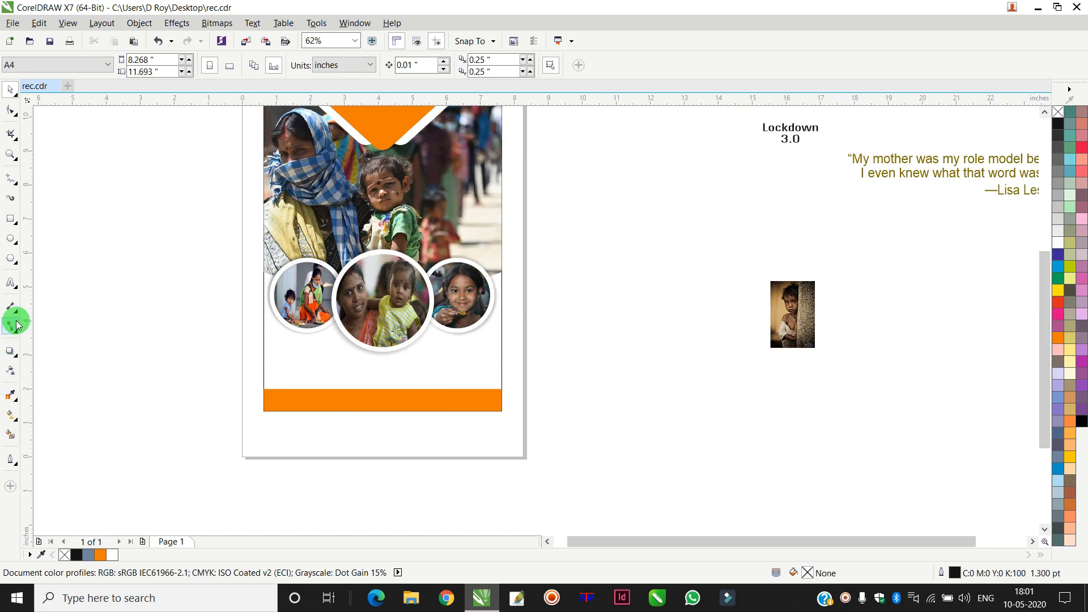
{"action": "left_click", "coordinate": [12, 283]}
{"action": "left_click", "coordinate": [320, 434]}
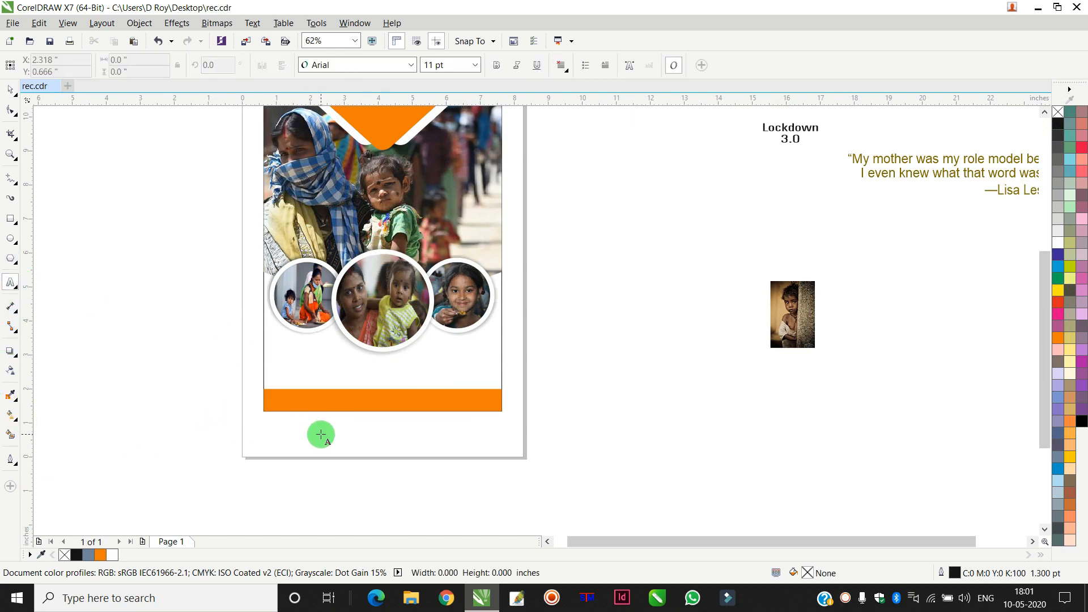
{"action": "scroll", "coordinate": [321, 433], "scroll_direction": "up", "scroll_amount": 1}
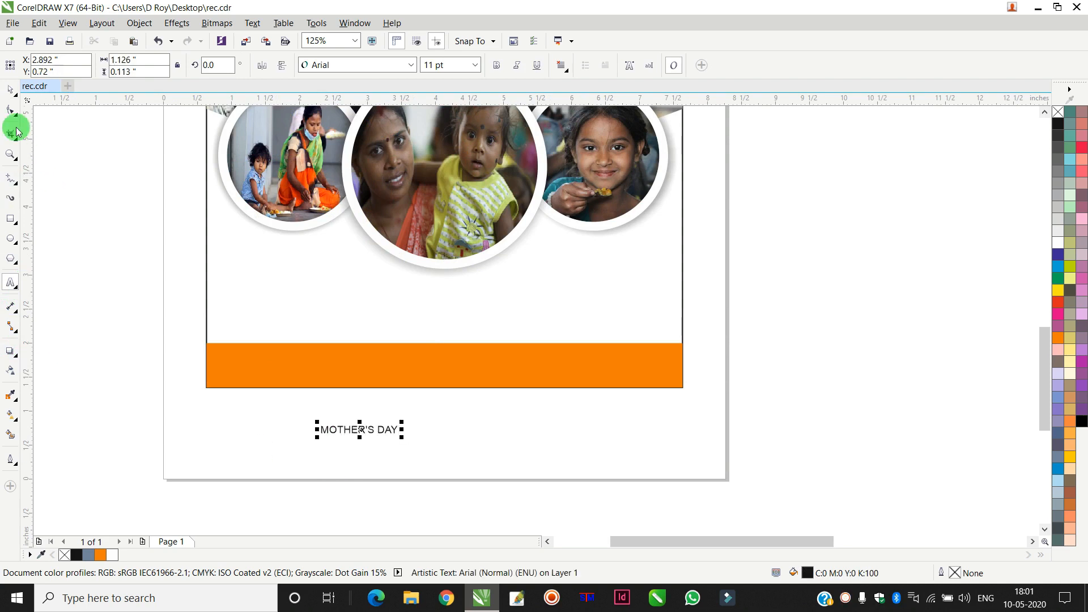
{"action": "left_click", "coordinate": [10, 89]}
{"action": "left_click", "coordinate": [363, 67]}
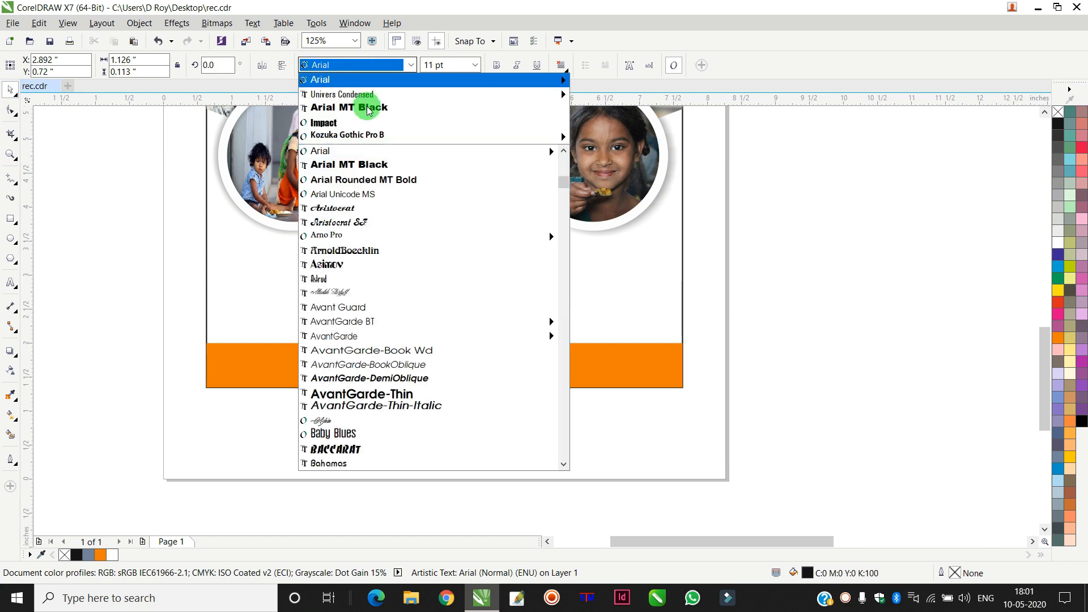
{"action": "left_click", "coordinate": [369, 106]}
Stretch MOTHER'S DAY across the orange band to about 6.66 by 0.39 inches and break it apart into separate letters.
{"action": "left_click_drag", "start_coordinate": [410, 422], "coordinate": [639, 367]}
{"action": "left_click_drag", "start_coordinate": [505, 417], "coordinate": [401, 363]}
{"action": "left_click_drag", "start_coordinate": [537, 387], "coordinate": [674, 375]}
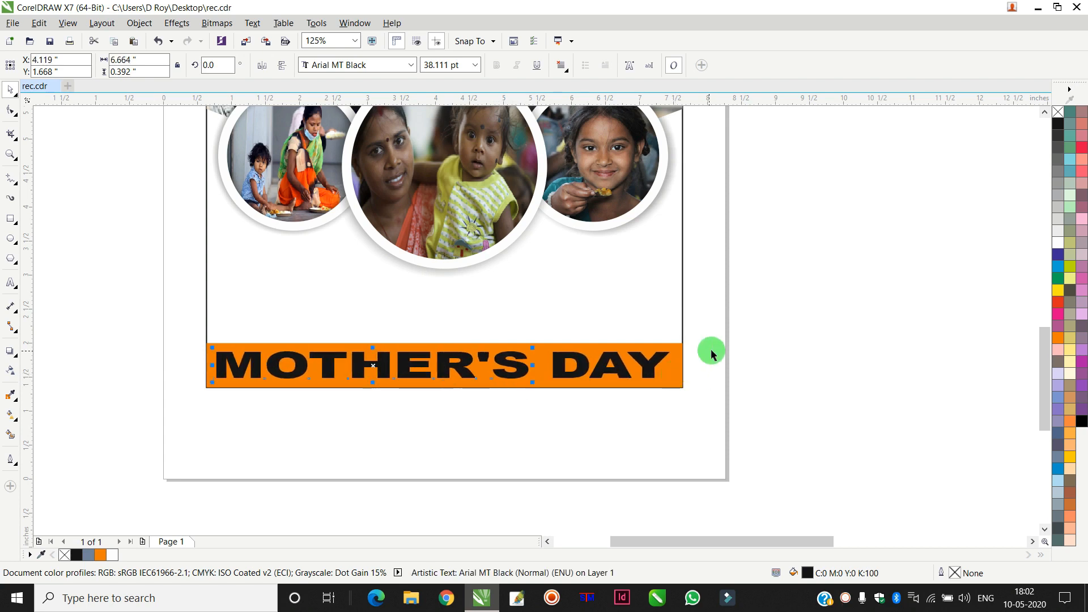
{"action": "left_click", "coordinate": [763, 306]}
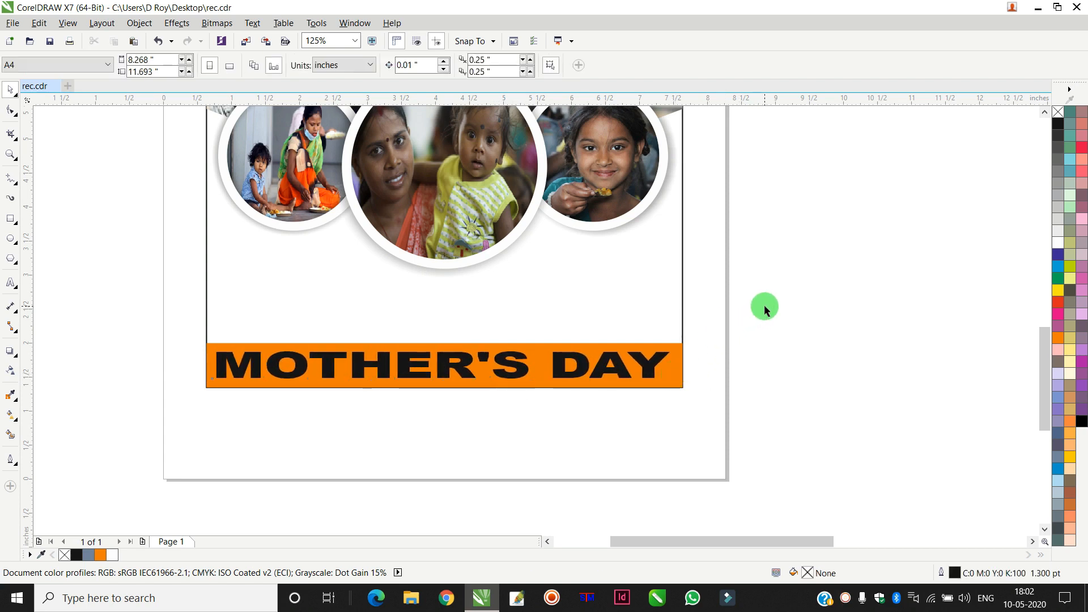
Delete the letter O from MOTHER'S in the orange band.
{"action": "left_click", "coordinate": [259, 373]}
{"action": "left_click_drag", "start_coordinate": [297, 356], "coordinate": [281, 371]}
{"action": "key", "text": "ctrl+z"}
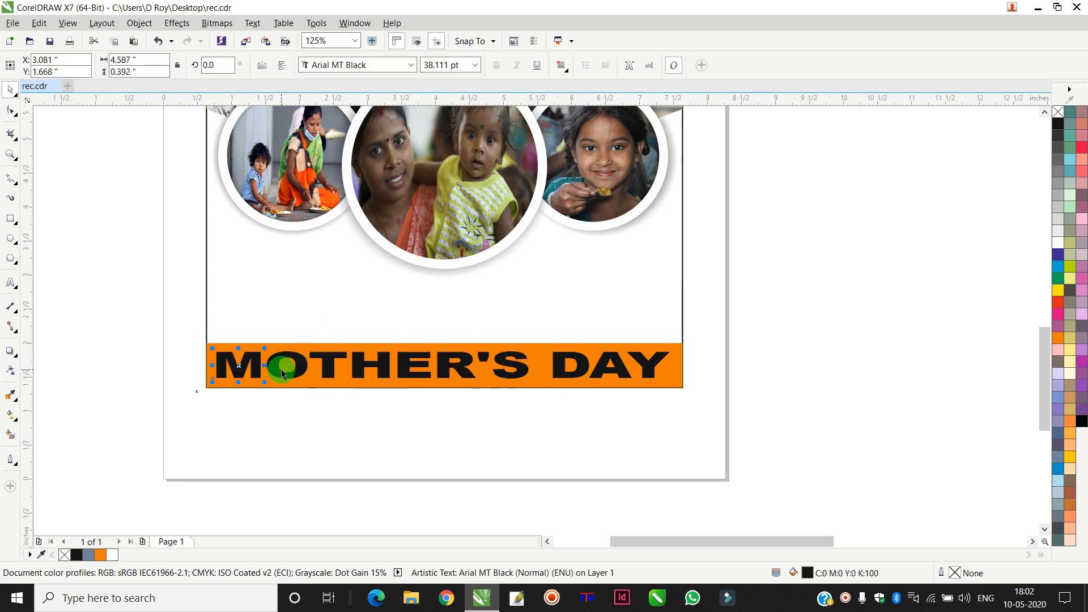
{"action": "key", "text": "Delete"}
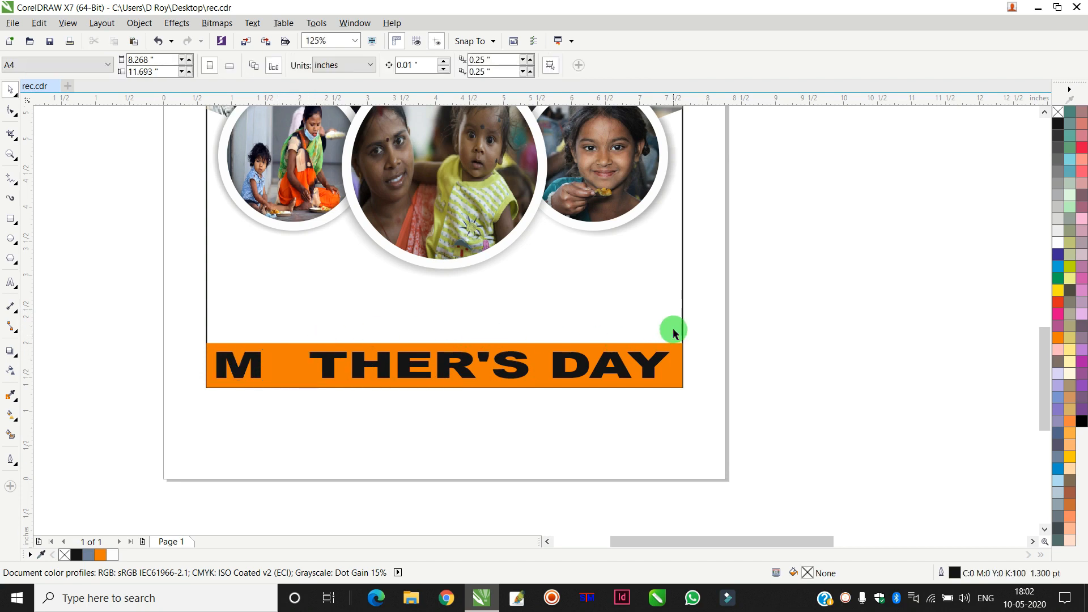
Compress the THER'S DAY letters to about 4.72 inches wide, widening the gap after M, and group and centre all letters on the band.
{"action": "left_click", "coordinate": [312, 369]}
{"action": "left_click_drag", "start_coordinate": [307, 365], "coordinate": [344, 364]}
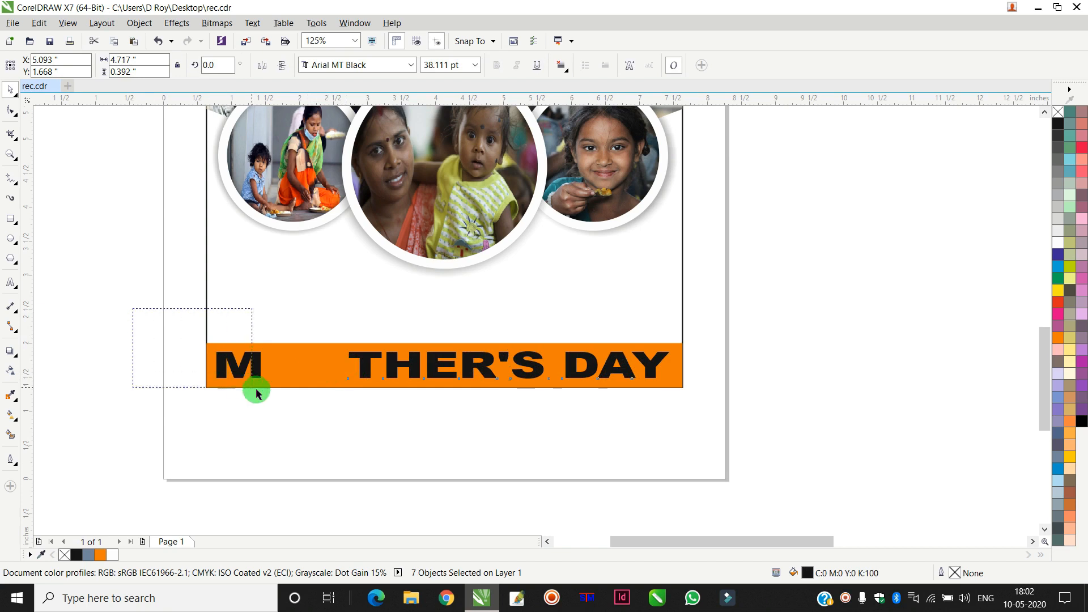
{"action": "left_click_drag", "start_coordinate": [256, 390], "coordinate": [295, 389]}
{"action": "left_click_drag", "start_coordinate": [772, 314], "coordinate": [204, 434]}
{"action": "key", "text": "ctrl+g"}
{"action": "left_click", "coordinate": [755, 332]}
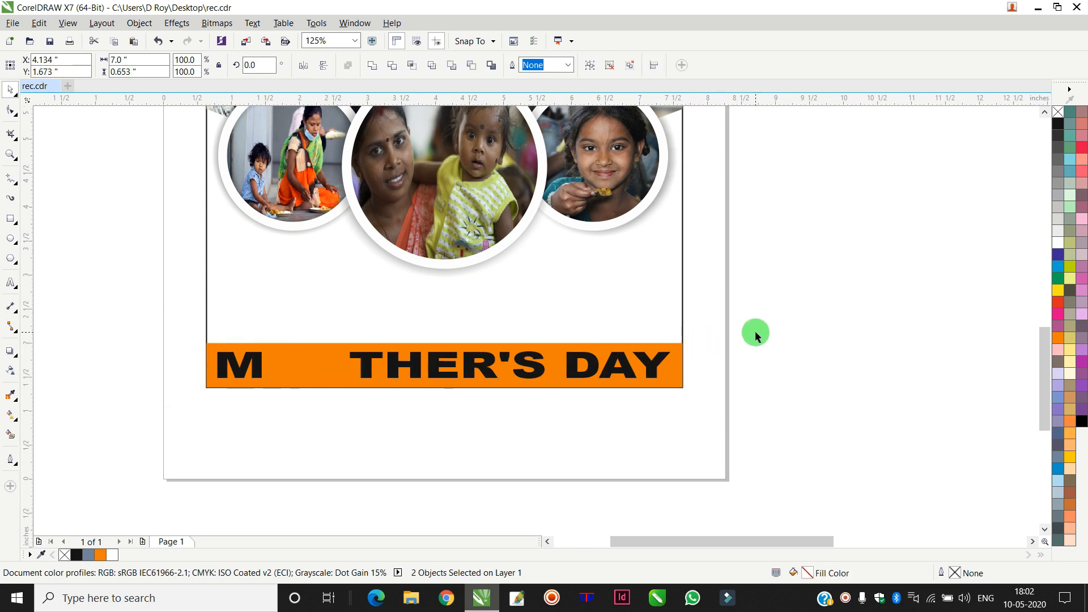
Move the remaining portrait photo of the child to the empty area left of the page.
{"action": "scroll", "coordinate": [721, 347], "scroll_direction": "down", "scroll_amount": 5}
{"action": "left_click_drag", "start_coordinate": [864, 306], "coordinate": [431, 371]}
{"action": "scroll", "coordinate": [456, 367], "scroll_direction": "up", "scroll_amount": 2}
{"action": "scroll", "coordinate": [457, 378], "scroll_direction": "up", "scroll_amount": 2}
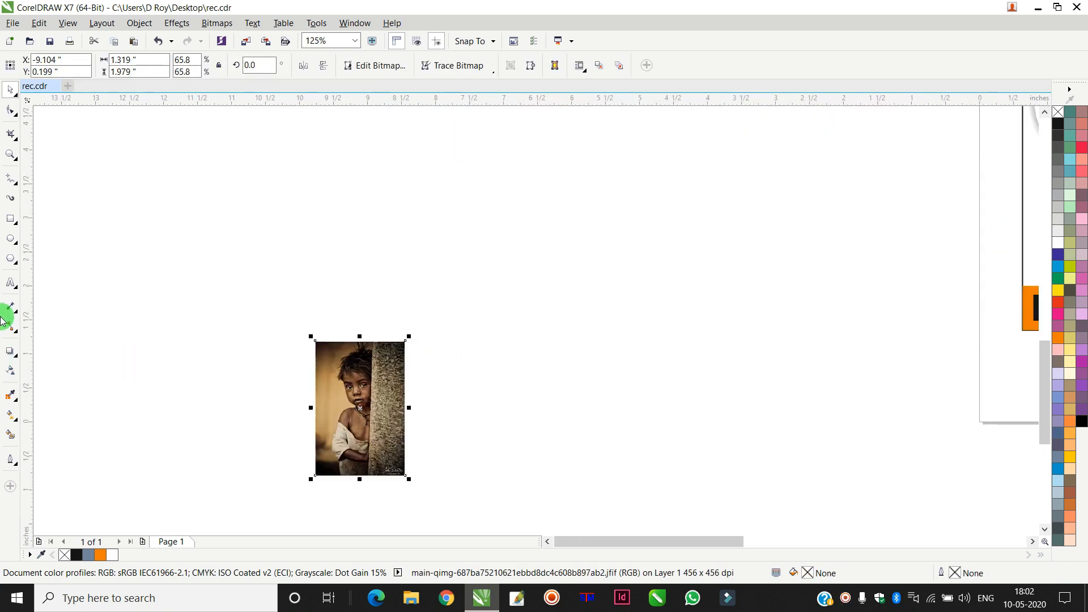
Draw a square of about 0.99 inches beside the child's photo and round its corners to a 0.1-inch radius.
{"action": "left_click", "coordinate": [10, 217]}
{"action": "left_click_drag", "start_coordinate": [532, 304], "coordinate": [575, 372]}
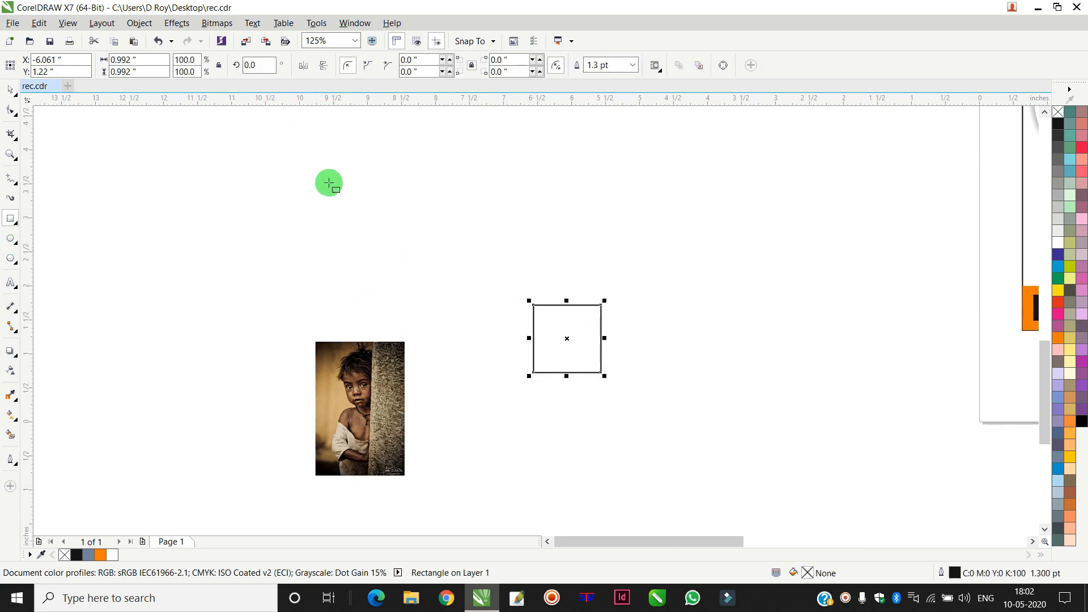
{"action": "left_click", "coordinate": [10, 110]}
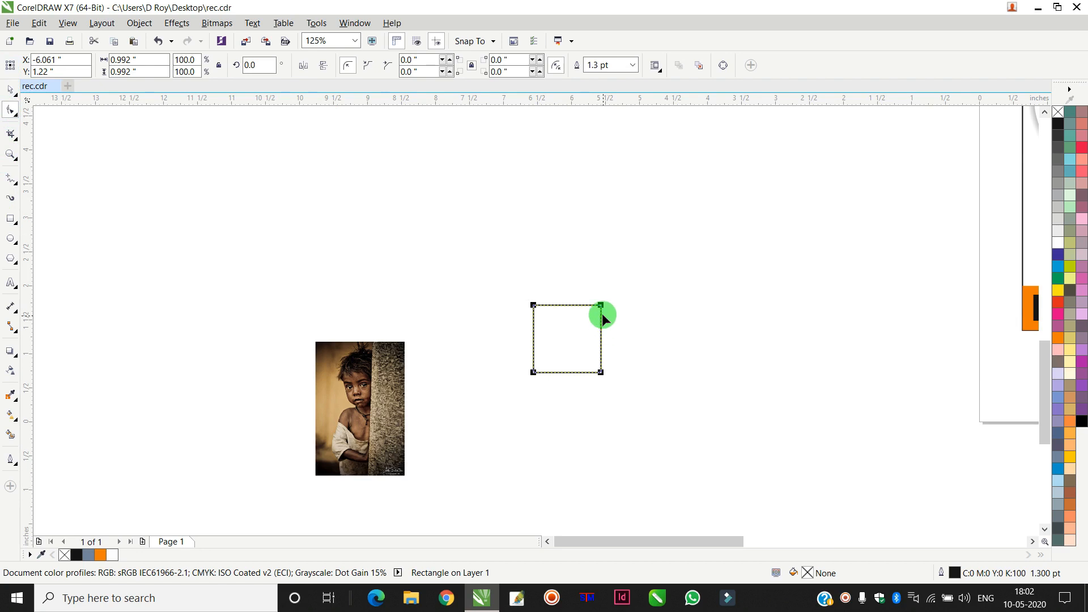
{"action": "left_click_drag", "start_coordinate": [606, 307], "coordinate": [608, 312]}
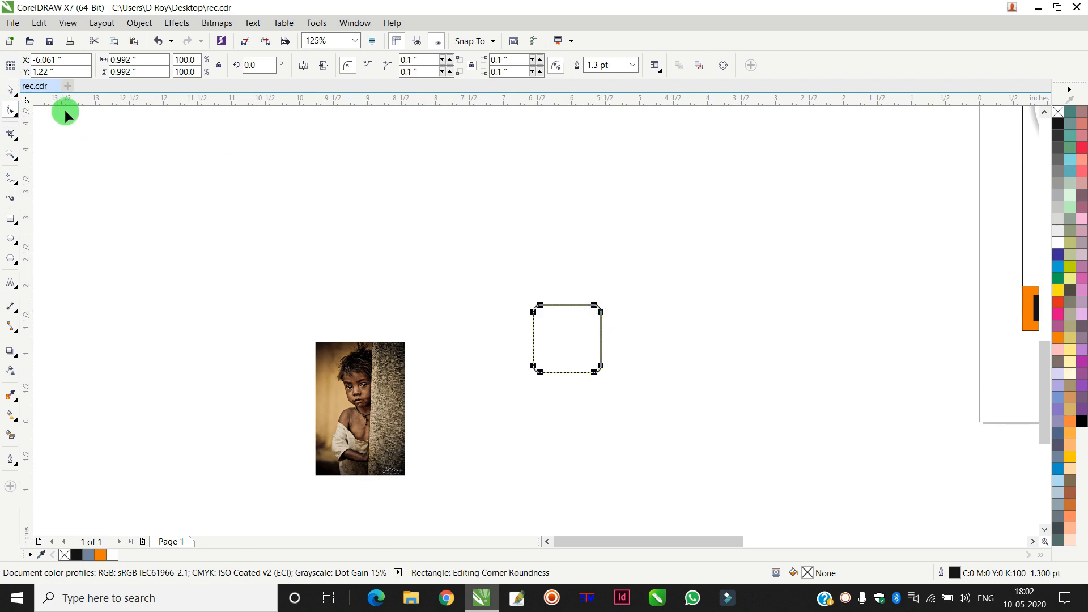
Rotate the rounded square 45 degrees into a diamond and enlarge it to about 1.49 inches wide.
{"action": "left_click", "coordinate": [10, 89]}
{"action": "left_click", "coordinate": [266, 66]}
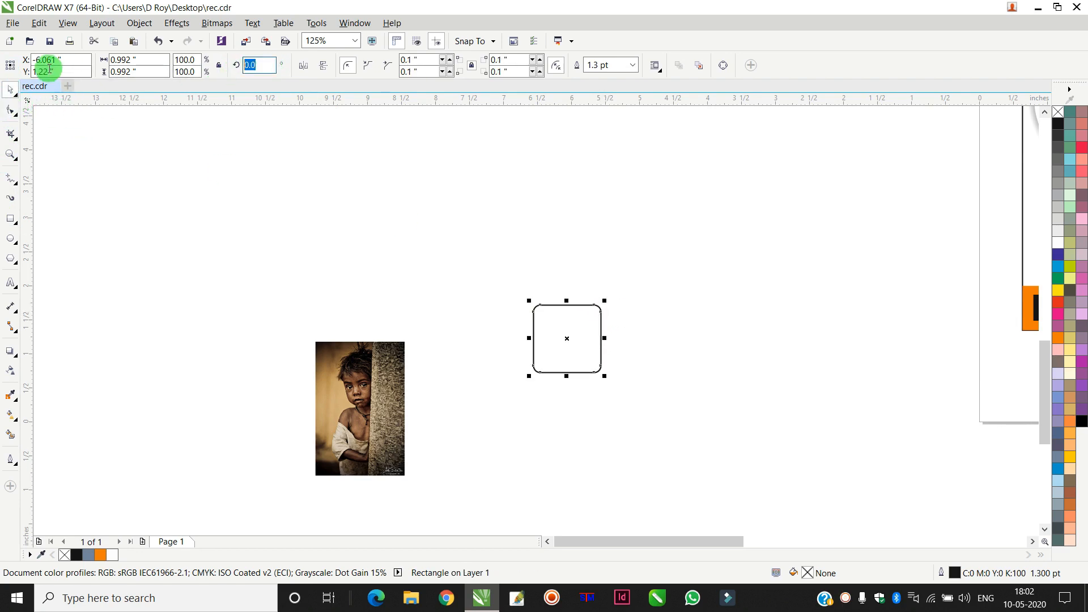
{"action": "key", "text": "Return"}
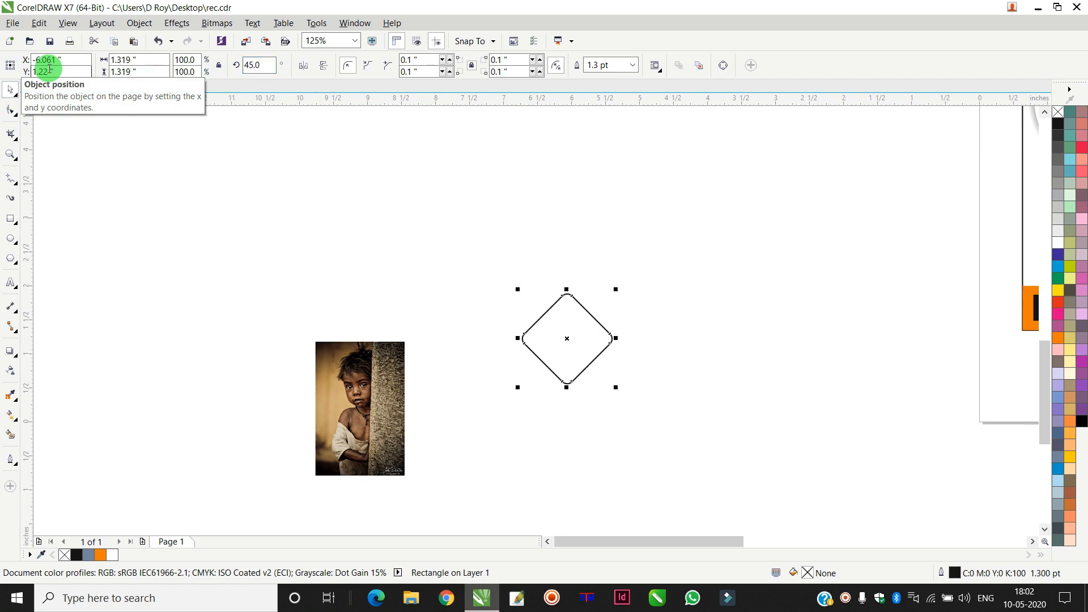
{"action": "left_click_drag", "start_coordinate": [616, 388], "coordinate": [627, 405]}
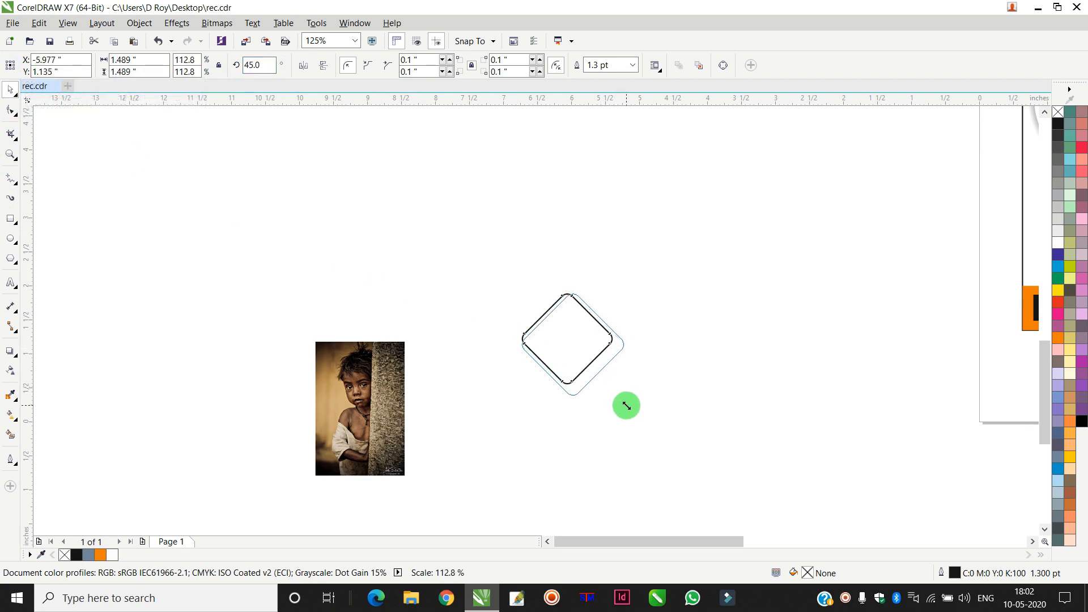
PowerClip the child's portrait photo inside the rounded diamond frame.
{"action": "left_click", "coordinate": [359, 379]}
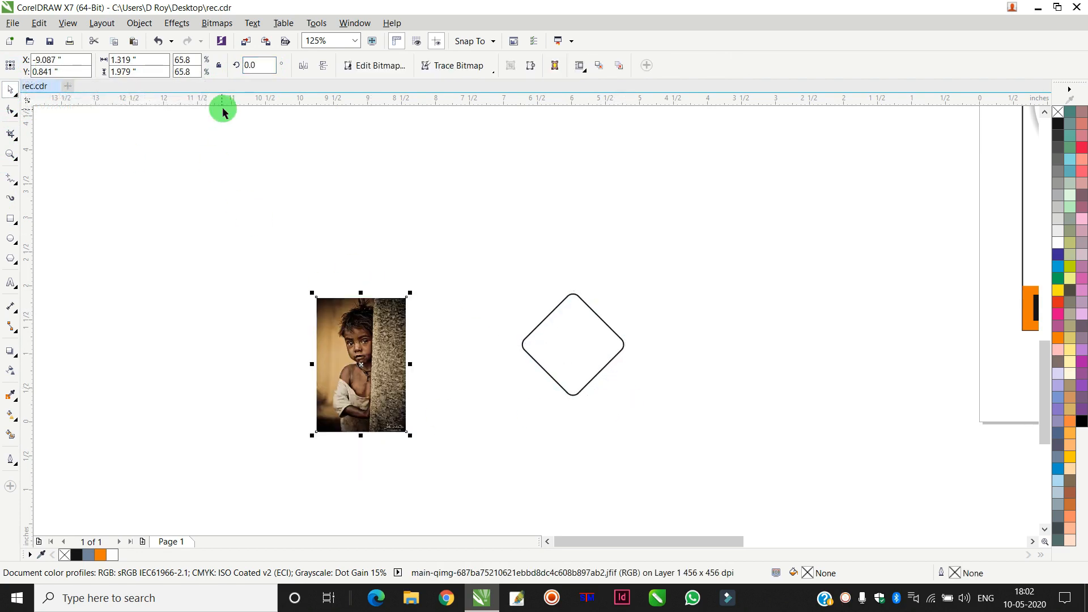
{"action": "left_click", "coordinate": [137, 22]}
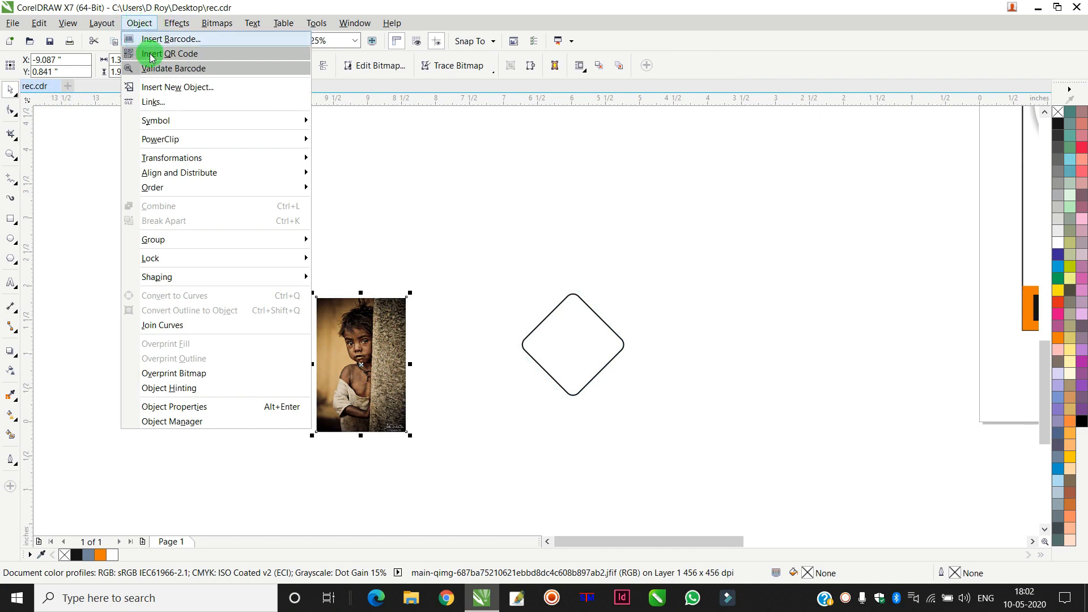
{"action": "mouse_move", "coordinate": [182, 139]}
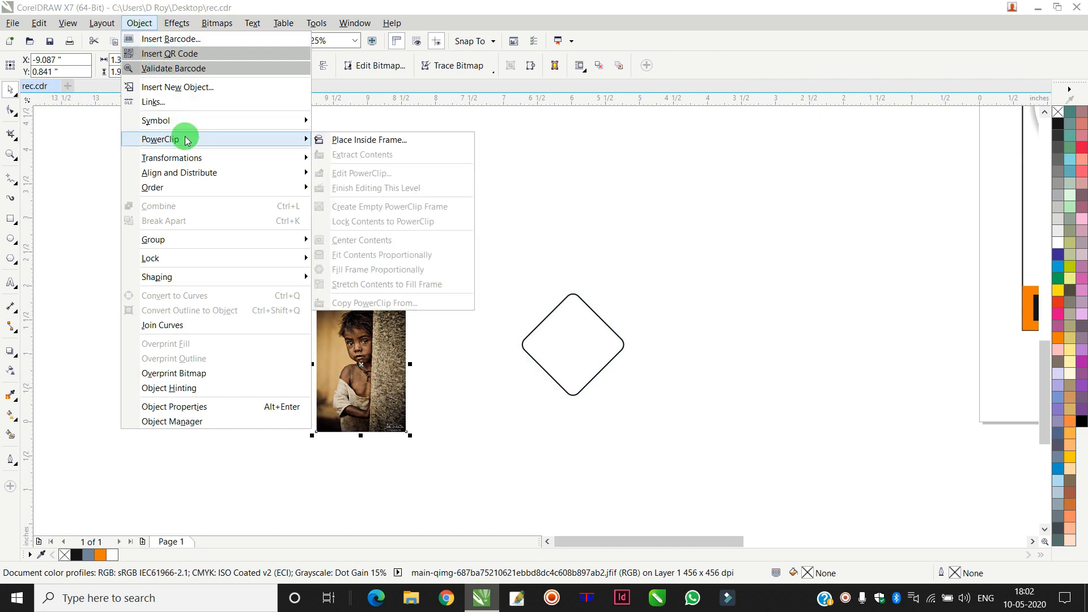
{"action": "left_click", "coordinate": [334, 140]}
{"action": "left_click", "coordinate": [555, 323]}
{"action": "scroll", "coordinate": [581, 344], "scroll_direction": "up", "scroll_amount": 2}
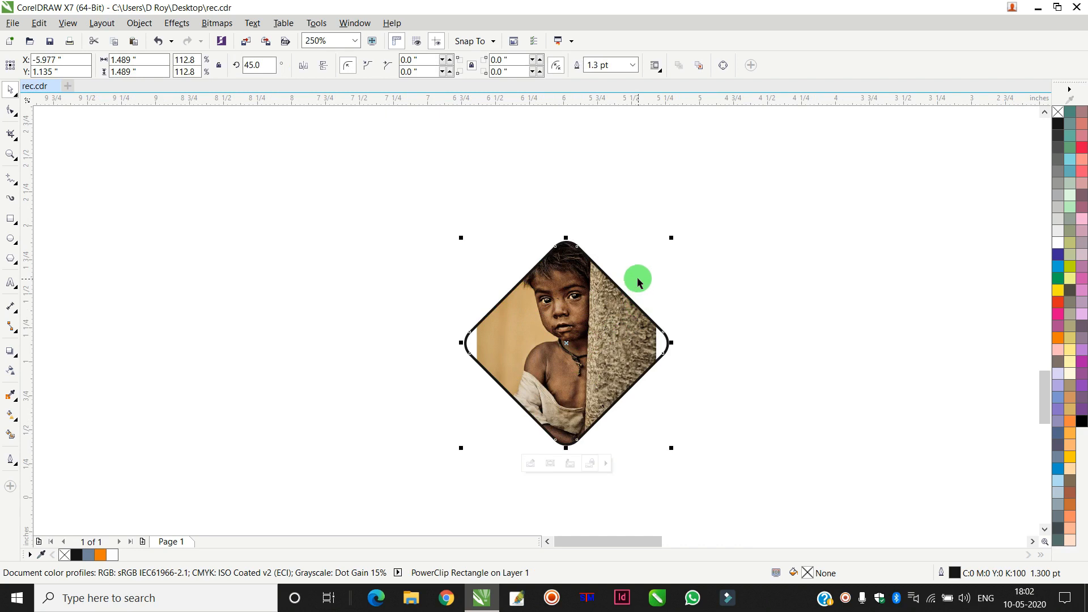
Edit the diamond's clipped photo, widening it to about 1.53 inches and shifting it down so the face sits centrally.
{"action": "double_click", "coordinate": [573, 316]}
{"action": "mouse_move", "coordinate": [660, 342]}
{"action": "left_mouse_down"}
{"action": "mouse_move", "coordinate": [678, 345]}
{"action": "mouse_move", "coordinate": [669, 327]}
{"action": "left_mouse_up"}
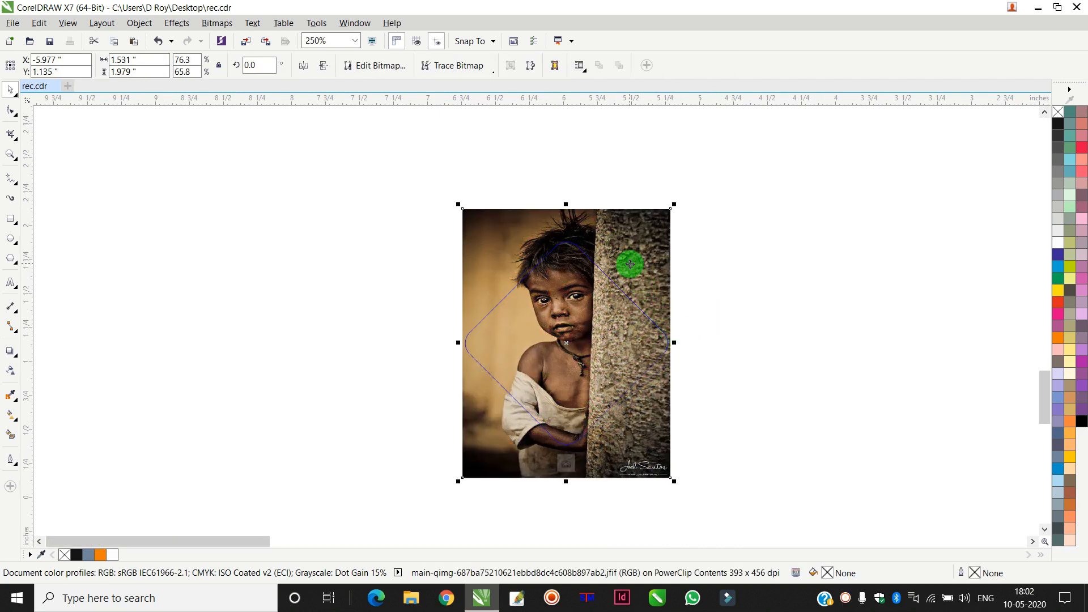
{"action": "left_click_drag", "start_coordinate": [633, 245], "coordinate": [630, 274]}
{"action": "left_click", "coordinate": [748, 266], "text": "ctrl"}
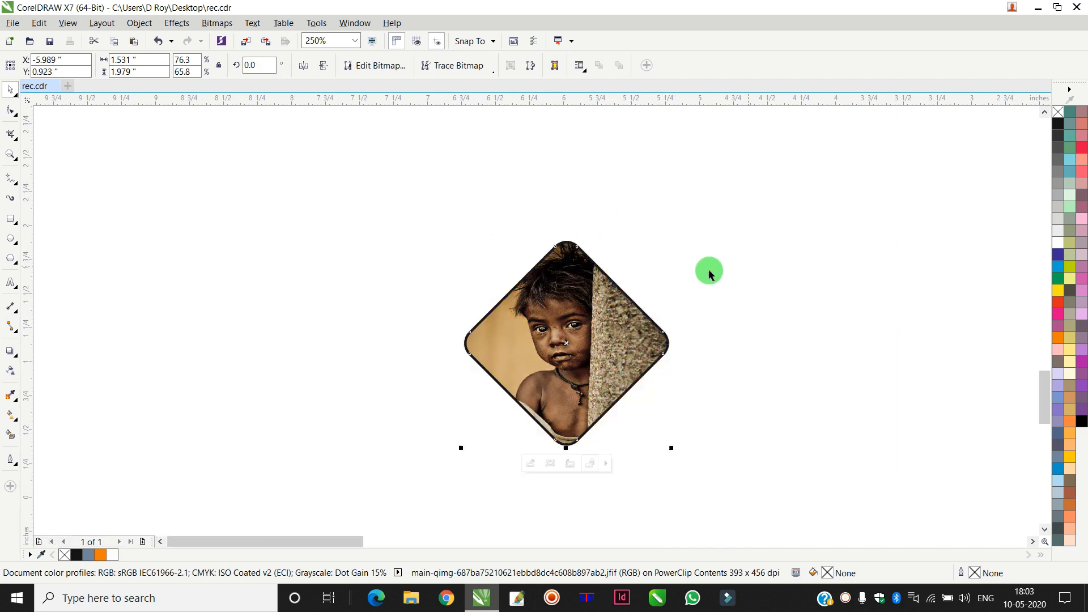
{"action": "scroll", "coordinate": [702, 276], "scroll_direction": "down", "scroll_amount": 1}
Give the diamond photo frame a white outline 2 pt wide.
{"action": "left_click_drag", "start_coordinate": [1061, 245], "coordinate": [690, 287]}
{"action": "scroll", "coordinate": [690, 287], "scroll_direction": "down", "scroll_amount": 1}
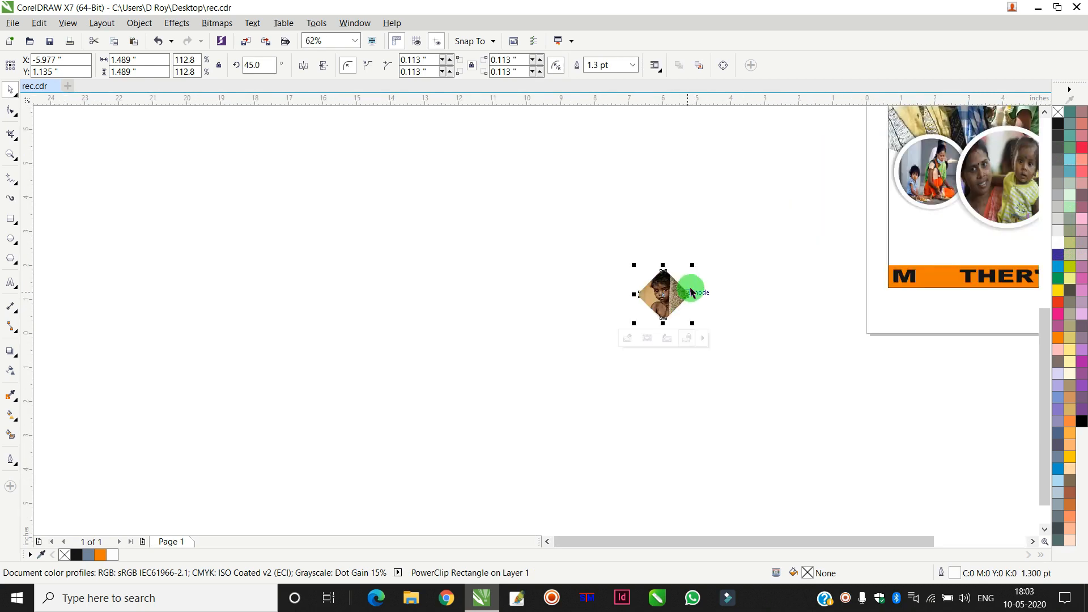
{"action": "key", "text": "F12"}
{"action": "type", "text": "2"}
{"action": "key", "text": "Return"}
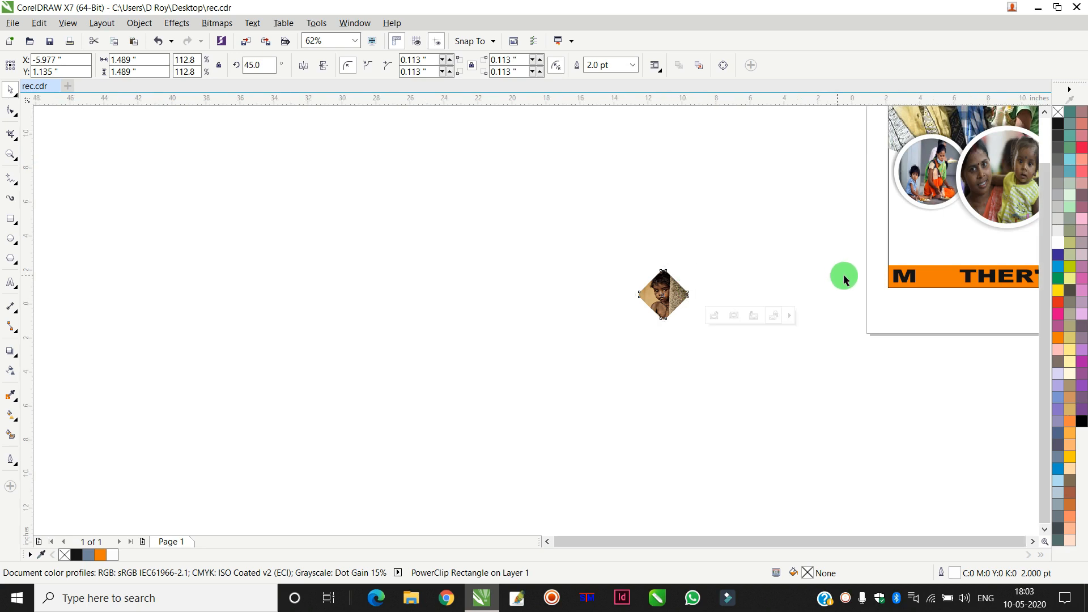
Move the diamond photo onto the orange band, into the gap between M and THER'S.
{"action": "scroll", "coordinate": [838, 274], "scroll_direction": "down", "scroll_amount": 1}
{"action": "scroll", "coordinate": [896, 274], "scroll_direction": "up", "scroll_amount": 1}
{"action": "left_click_drag", "start_coordinate": [475, 226], "coordinate": [703, 363]}
{"action": "left_click_drag", "start_coordinate": [614, 299], "coordinate": [907, 276]}
{"action": "scroll", "coordinate": [907, 276], "scroll_direction": "up", "scroll_amount": 2}
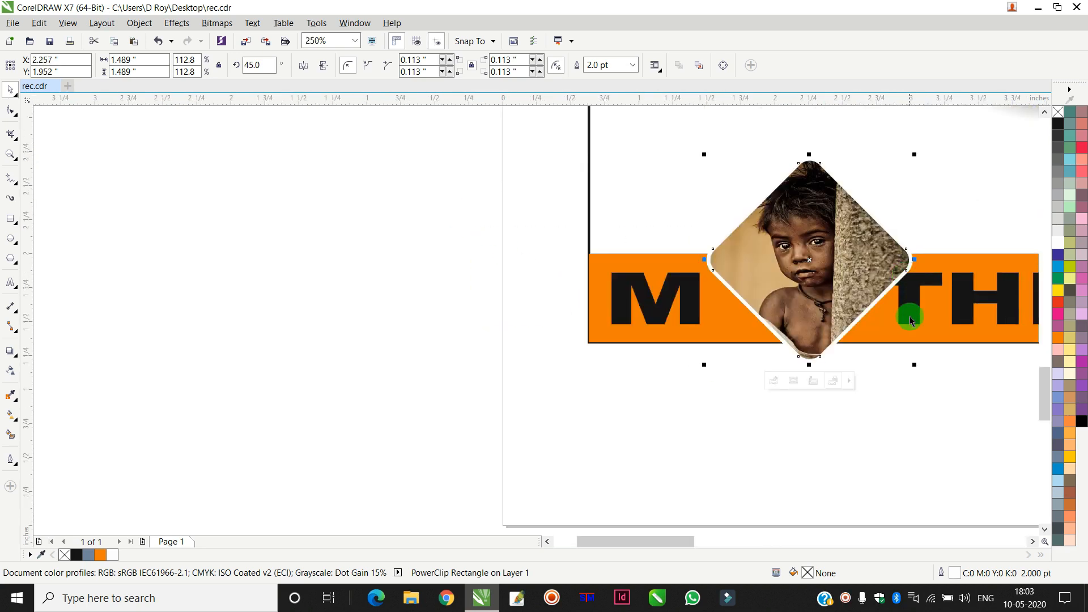
Shrink the diamond photo to about 1.16 inches wide and fit it between M and T, overlapping the band's upper edge.
{"action": "left_click_drag", "start_coordinate": [915, 365], "coordinate": [877, 328]}
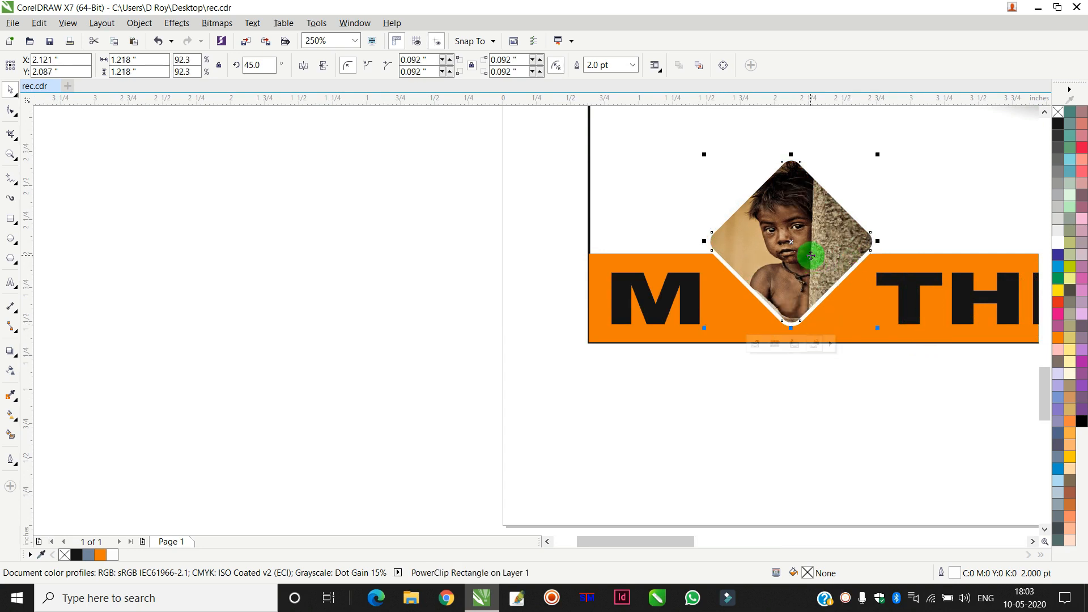
{"action": "left_click_drag", "start_coordinate": [805, 254], "coordinate": [802, 266]}
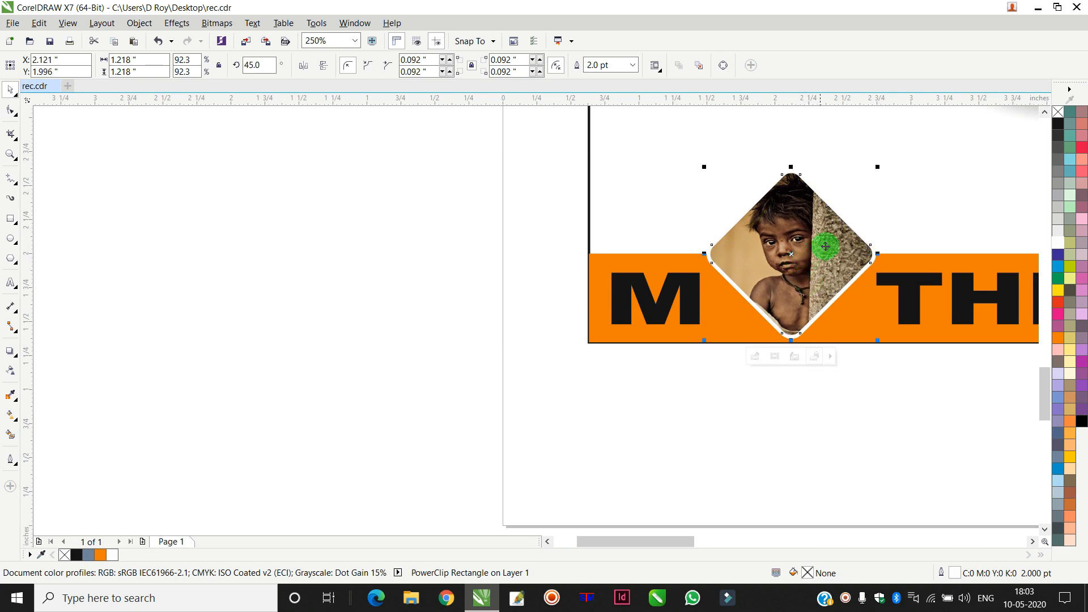
{"action": "left_click_drag", "start_coordinate": [879, 171], "coordinate": [875, 175]}
{"action": "left_click_drag", "start_coordinate": [797, 241], "coordinate": [797, 249]}
{"action": "scroll", "coordinate": [801, 301], "scroll_direction": "up", "scroll_amount": 2}
{"action": "left_click_drag", "start_coordinate": [801, 294], "coordinate": [801, 285]}
{"action": "scroll", "coordinate": [801, 285], "scroll_direction": "down", "scroll_amount": 3}
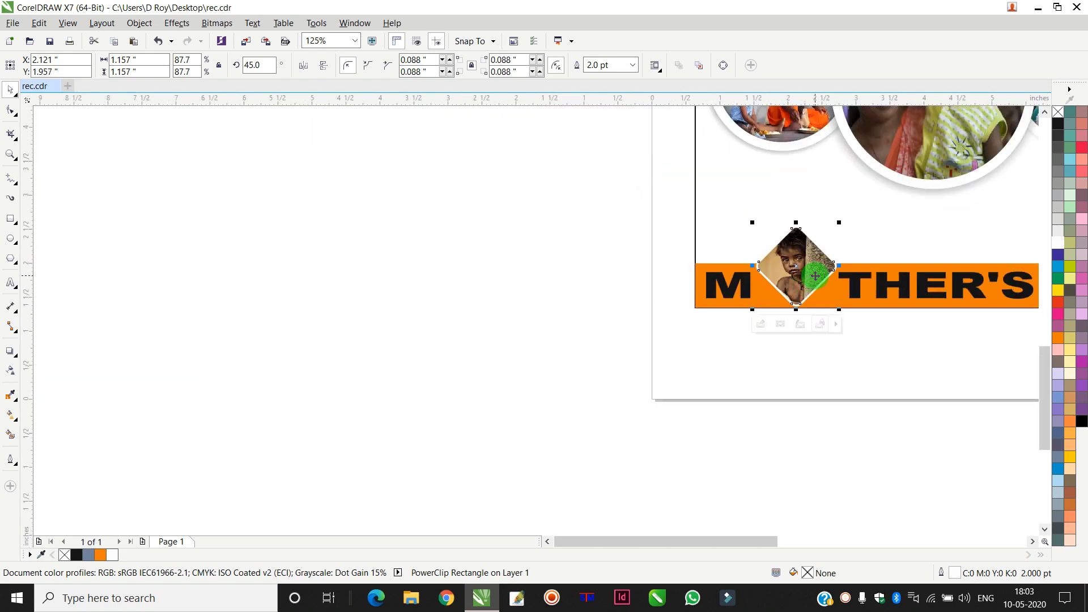
{"action": "scroll", "coordinate": [817, 268], "scroll_direction": "down", "scroll_amount": 1}
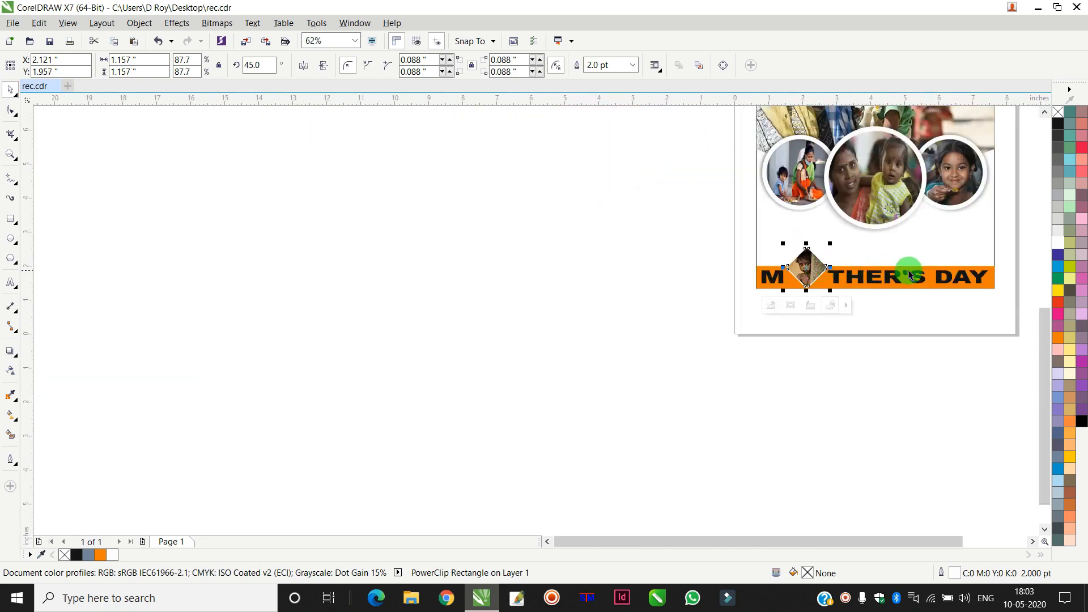
Fill the grouped M THER'S DAY letters with white, keeping them in place on the band.
{"action": "scroll", "coordinate": [924, 284], "scroll_direction": "up", "scroll_amount": 1}
{"action": "left_click", "coordinate": [887, 286]}
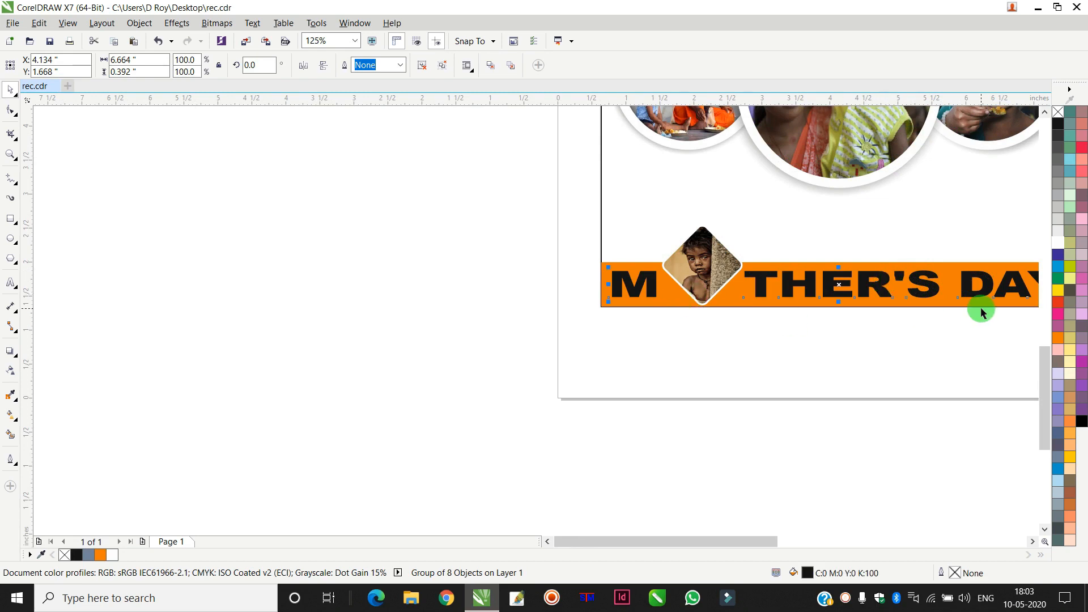
{"action": "scroll", "coordinate": [979, 304], "scroll_direction": "down", "scroll_amount": 1}
{"action": "scroll", "coordinate": [842, 311], "scroll_direction": "up", "scroll_amount": 1}
{"action": "scroll", "coordinate": [934, 306], "scroll_direction": "down", "scroll_amount": 2}
{"action": "scroll", "coordinate": [923, 300], "scroll_direction": "up", "scroll_amount": 2}
{"action": "left_click_drag", "start_coordinate": [940, 286], "coordinate": [490, 406]}
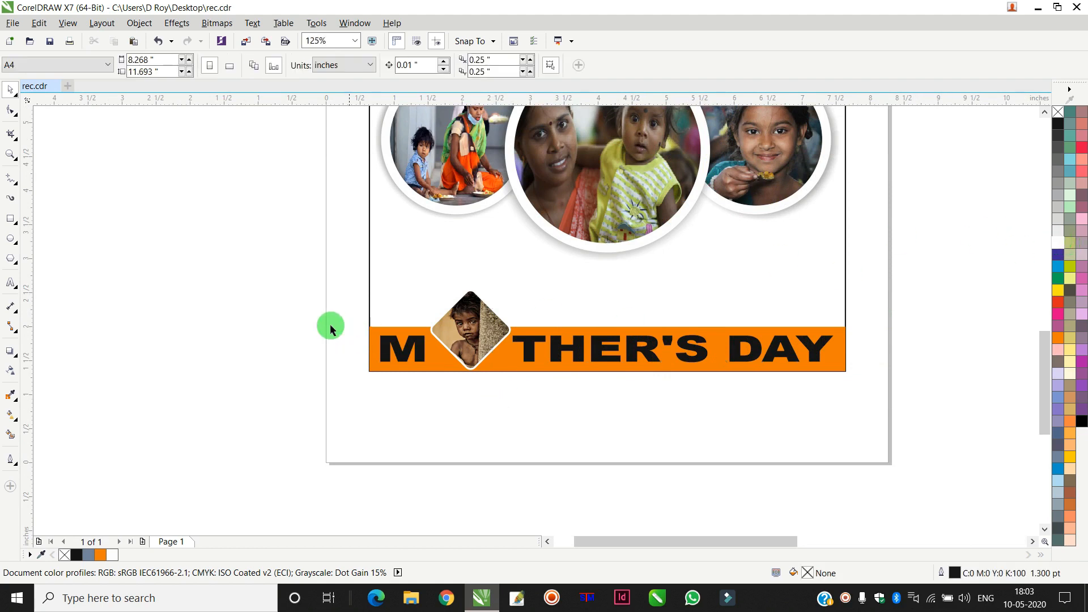
{"action": "left_click_drag", "start_coordinate": [579, 351], "coordinate": [599, 340]}
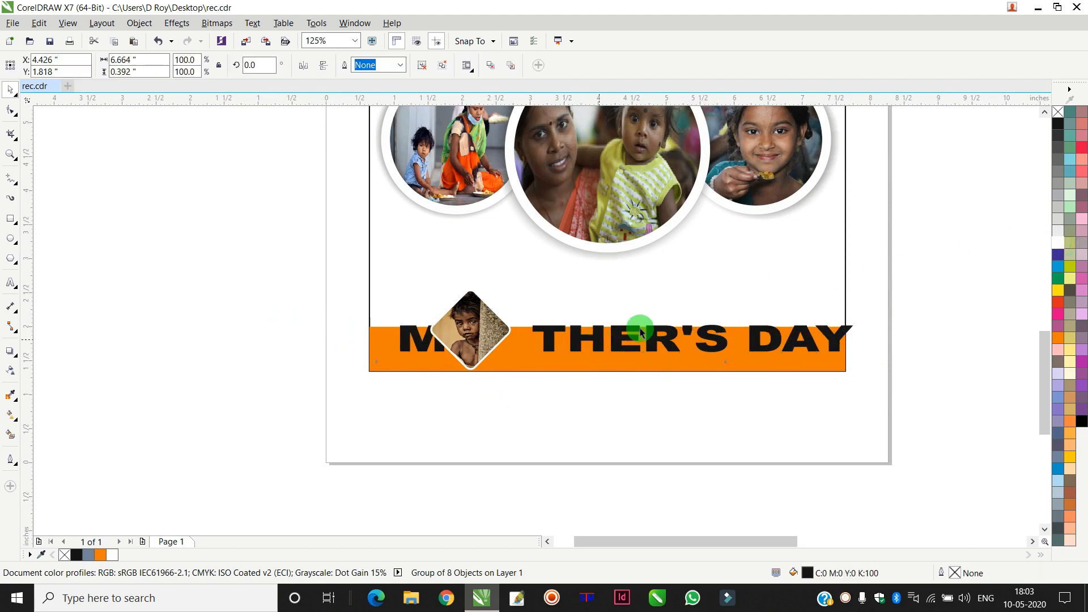
{"action": "key", "text": "ctrl+z"}
{"action": "left_click", "coordinate": [1057, 248]}
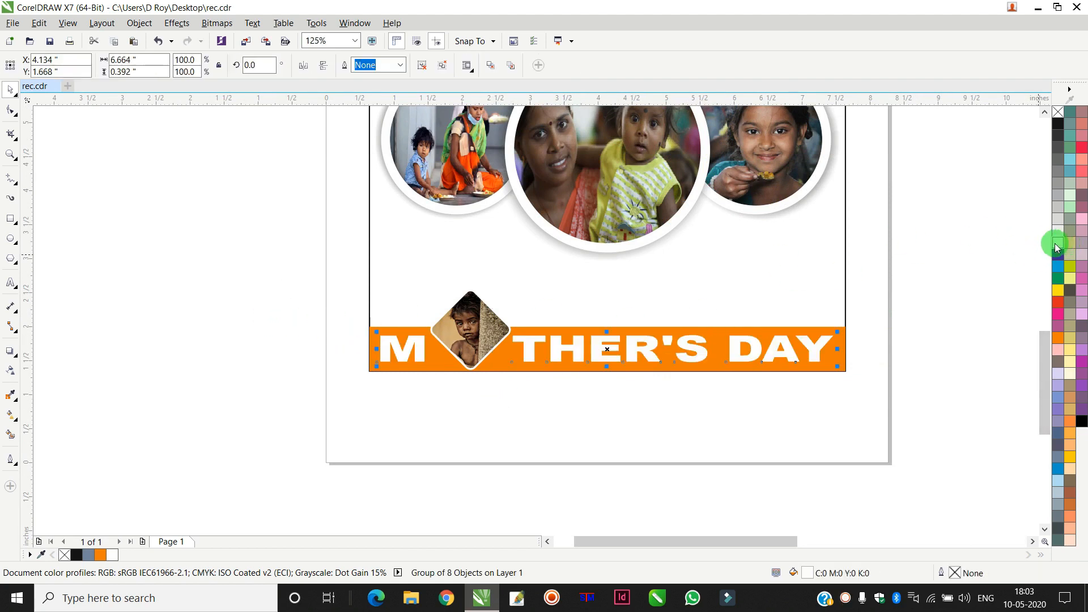
{"action": "left_click", "coordinate": [946, 271]}
Move the olive Lisa Leslie quote from beside the page to the white area above the title band.
{"action": "scroll", "coordinate": [718, 315], "scroll_direction": "down", "scroll_amount": 3}
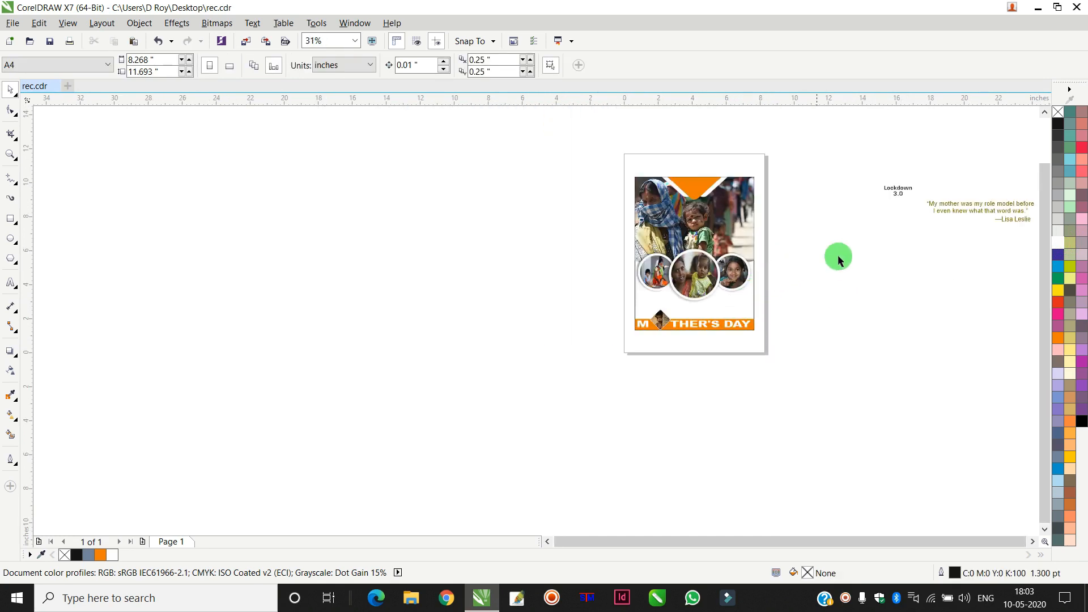
{"action": "left_click_drag", "start_coordinate": [973, 209], "coordinate": [684, 305]}
{"action": "scroll", "coordinate": [684, 305], "scroll_direction": "up", "scroll_amount": 2}
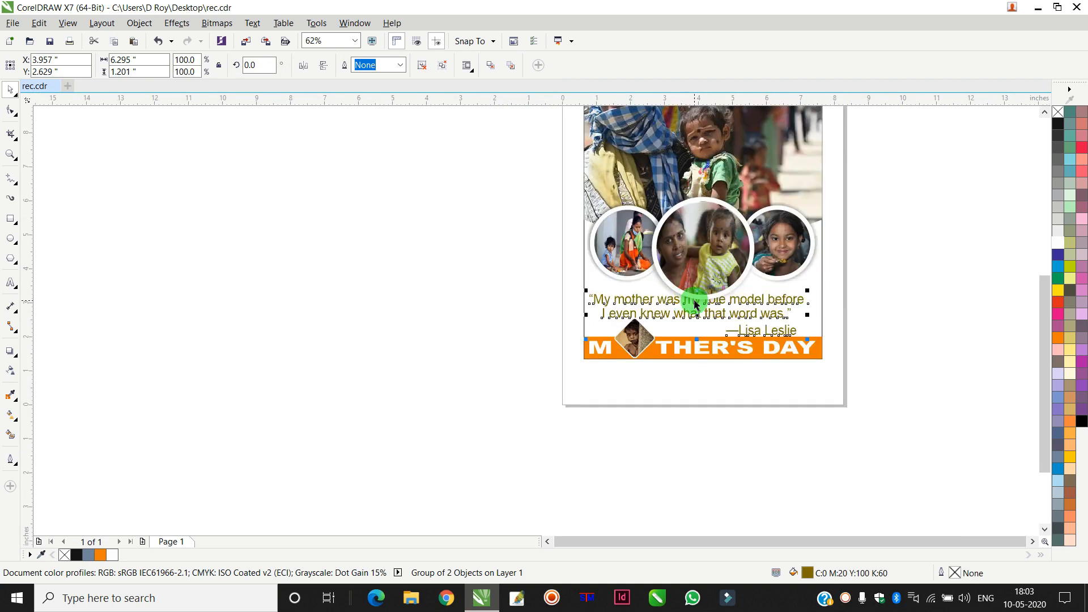
{"action": "scroll", "coordinate": [706, 305], "scroll_direction": "down", "scroll_amount": 2}
{"action": "scroll", "coordinate": [720, 235], "scroll_direction": "up", "scroll_amount": 1}
Select the main photo, circular photos and top triangle together and compress them upward to about 6.55 inches high.
{"action": "left_click_drag", "start_coordinate": [522, 205], "coordinate": [792, 368]}
{"action": "scroll", "coordinate": [692, 359], "scroll_direction": "up", "scroll_amount": 1}
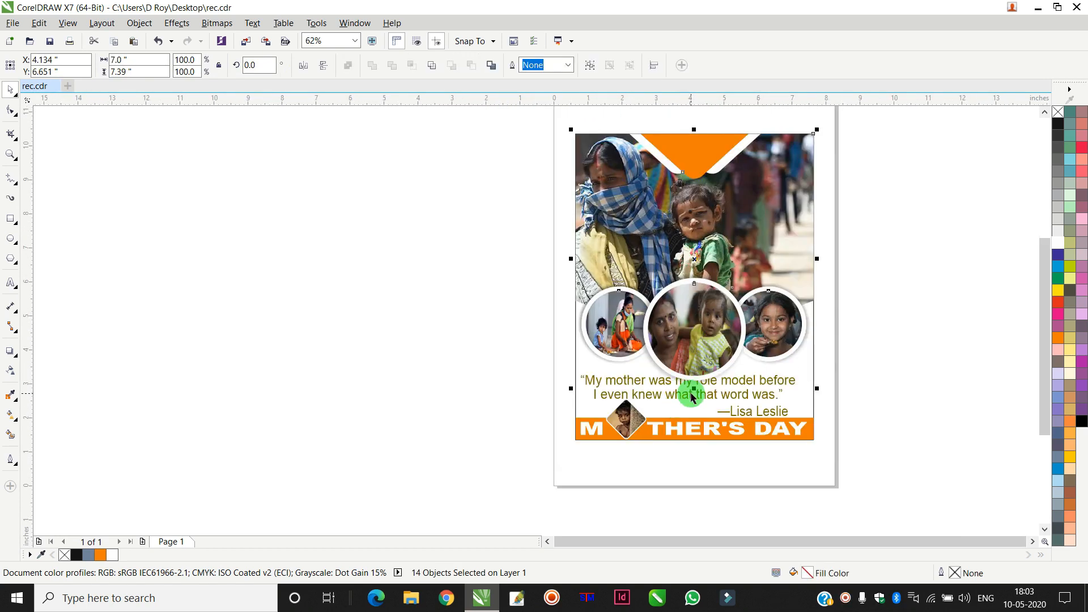
{"action": "left_click_drag", "start_coordinate": [694, 389], "coordinate": [721, 304]}
{"action": "scroll", "coordinate": [708, 391], "scroll_direction": "up", "scroll_amount": 2}
Raise the quote slightly above the title band and centre it horizontally on the page frame.
{"action": "left_click", "coordinate": [720, 346]}
{"action": "scroll", "coordinate": [670, 299], "scroll_direction": "down", "scroll_amount": 1}
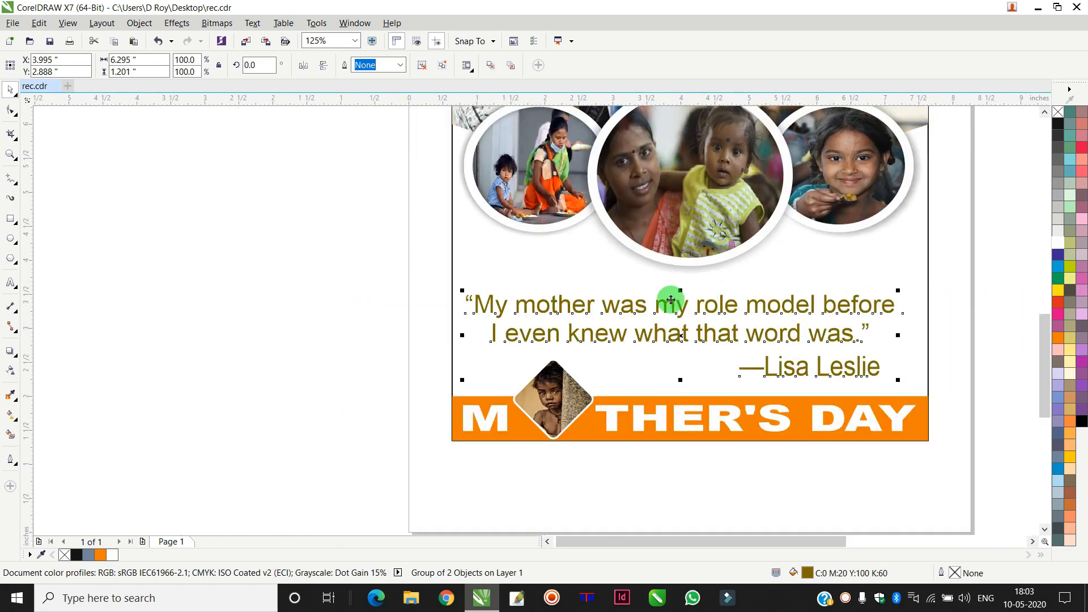
{"action": "left_click", "coordinate": [525, 262], "text": "shift"}
{"action": "key", "text": "c"}
{"action": "left_click", "coordinate": [348, 284]}
{"action": "scroll", "coordinate": [779, 311], "scroll_direction": "down", "scroll_amount": 2}
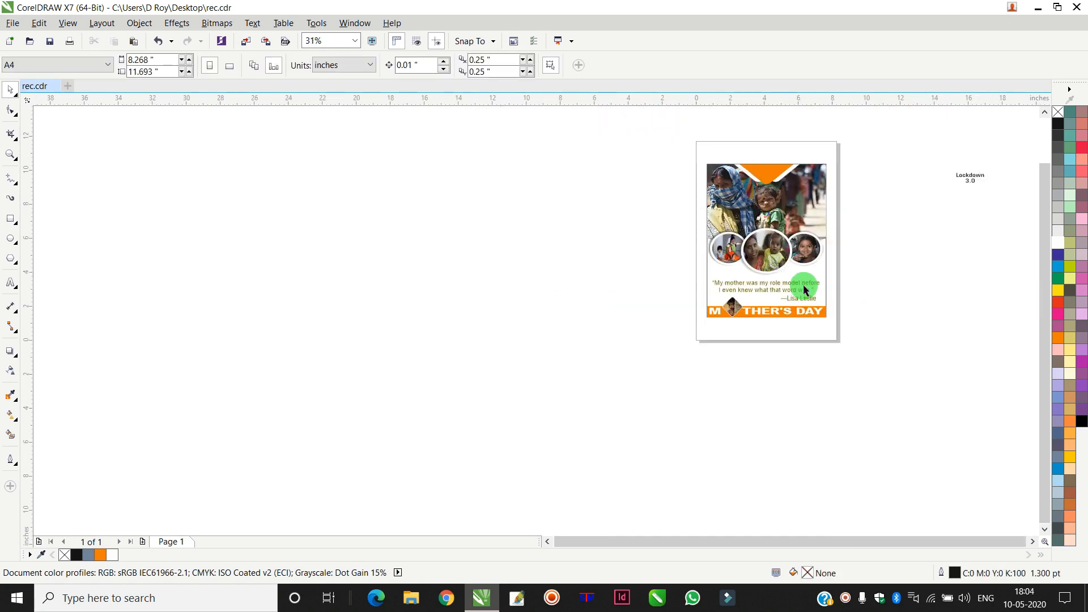
Move the main photo, circular photos and top triangle together about 0.2 inches down and 0.1 inches right.
{"action": "scroll", "coordinate": [810, 198], "scroll_direction": "up", "scroll_amount": 1}
{"action": "left_click_drag", "start_coordinate": [753, 232], "coordinate": [522, 359]}
{"action": "scroll", "coordinate": [728, 365], "scroll_direction": "up", "scroll_amount": 2}
{"action": "scroll", "coordinate": [744, 363], "scroll_direction": "up", "scroll_amount": 2}
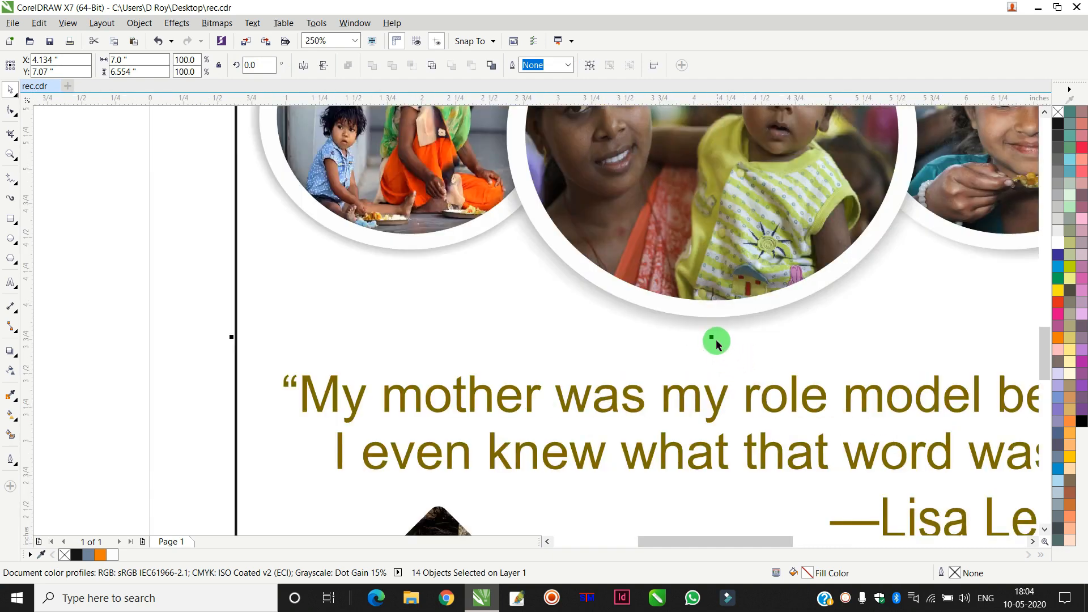
{"action": "left_click_drag", "start_coordinate": [712, 334], "coordinate": [726, 361]}
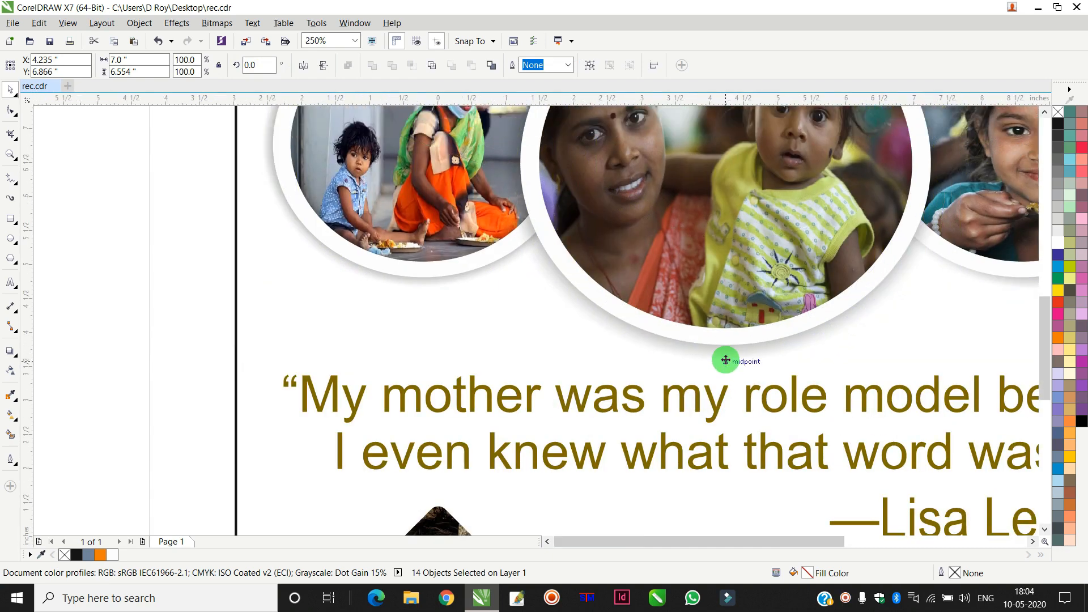
{"action": "scroll", "coordinate": [726, 362], "scroll_direction": "down", "scroll_amount": 1}
{"action": "scroll", "coordinate": [738, 350], "scroll_direction": "down", "scroll_amount": 1}
{"action": "scroll", "coordinate": [775, 251], "scroll_direction": "up", "scroll_amount": 2}
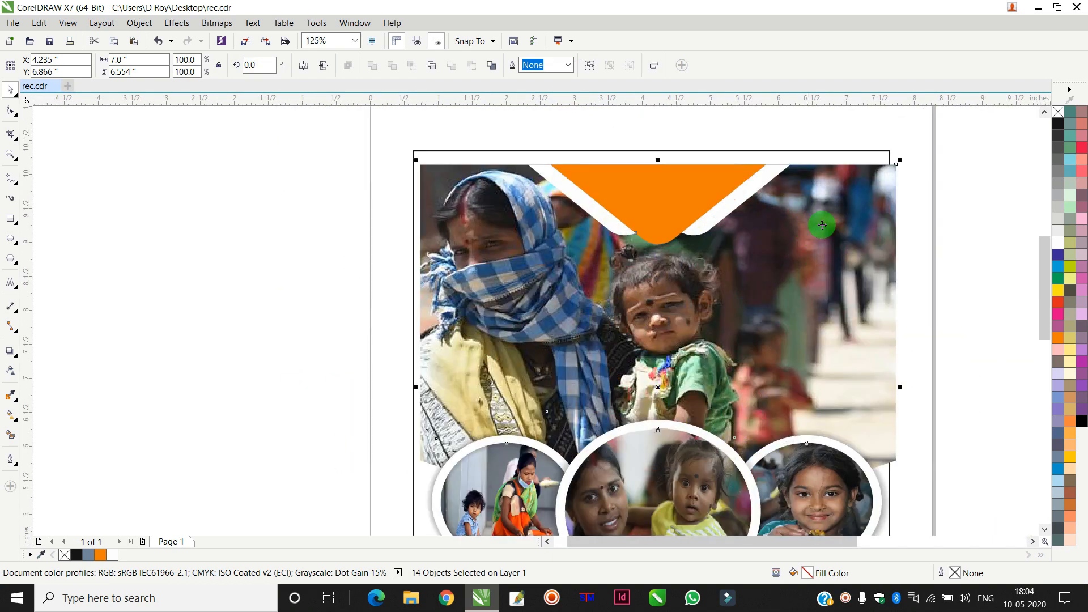
{"action": "left_click", "coordinate": [954, 210]}
{"action": "scroll", "coordinate": [935, 254], "scroll_direction": "down", "scroll_amount": 1}
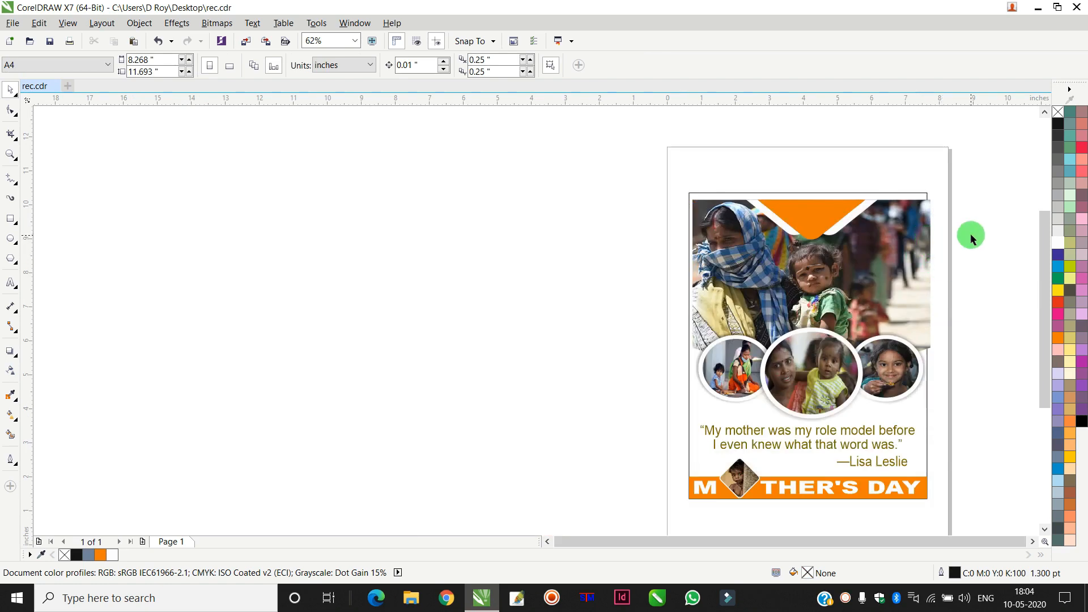
Fill the Lockdown 3.0 text with white and move it onto the orange triangle at the page's top.
{"action": "scroll", "coordinate": [882, 246], "scroll_direction": "down", "scroll_amount": 2}
{"action": "scroll", "coordinate": [970, 236], "scroll_direction": "up", "scroll_amount": 2}
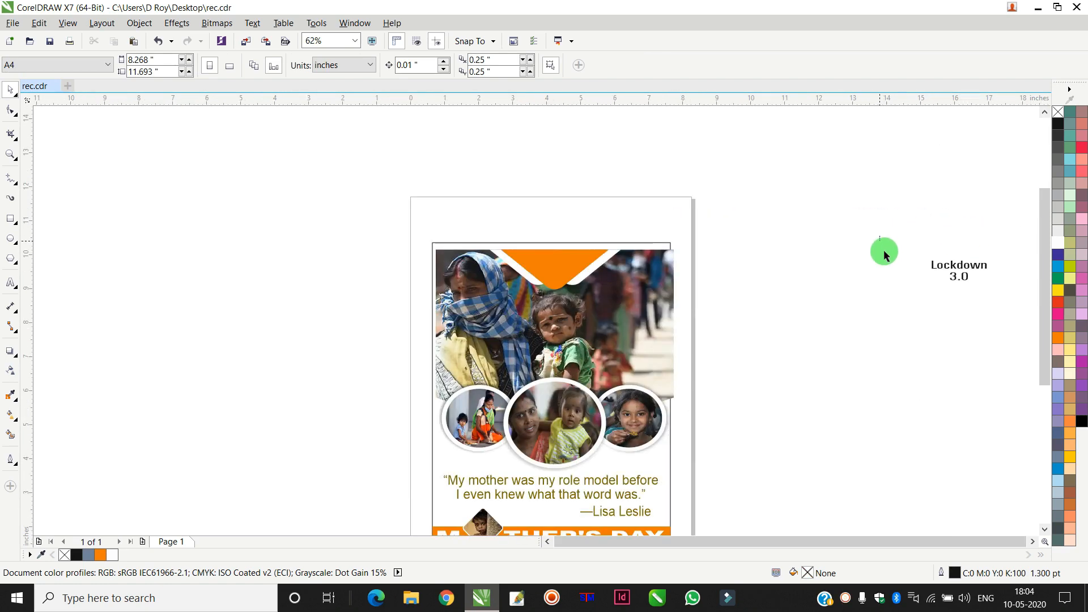
{"action": "left_click_drag", "start_coordinate": [998, 305], "coordinate": [999, 303]}
{"action": "left_click", "coordinate": [1057, 240]}
{"action": "left_click_drag", "start_coordinate": [954, 267], "coordinate": [549, 264]}
{"action": "scroll", "coordinate": [551, 262], "scroll_direction": "up", "scroll_amount": 2}
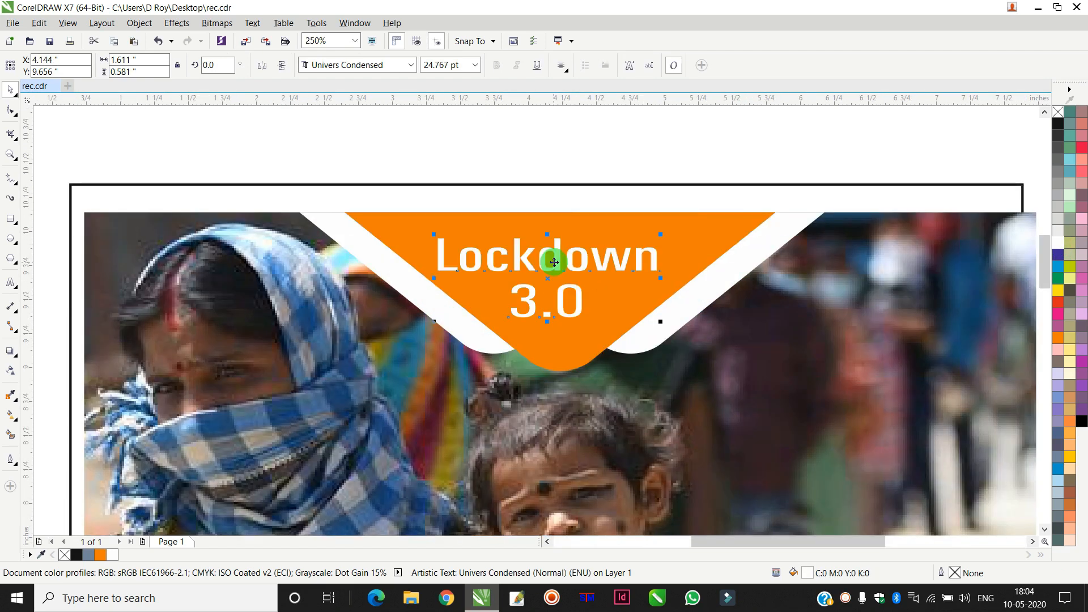
Enlarge the Lockdown 3.0 text to about 28.3 pt and nudge it into the upper middle of the orange triangle.
{"action": "left_click_drag", "start_coordinate": [662, 234], "coordinate": [691, 222]}
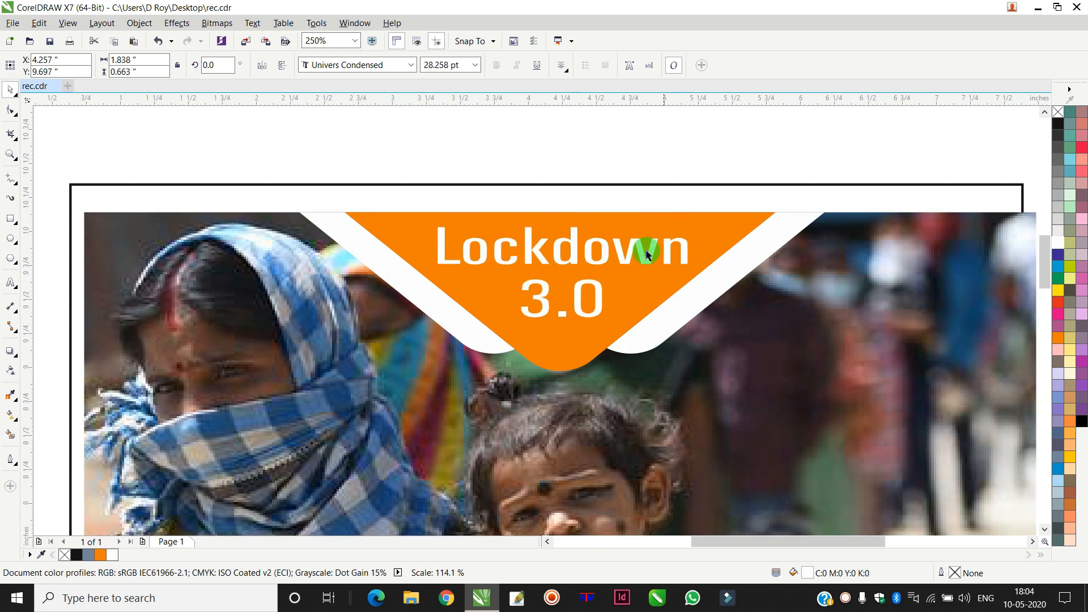
{"action": "mouse_move", "coordinate": [576, 247]}
{"action": "left_mouse_down"}
{"action": "mouse_move", "coordinate": [573, 238]}
{"action": "mouse_move", "coordinate": [632, 243]}
{"action": "mouse_move", "coordinate": [573, 241]}
{"action": "left_mouse_up"}
{"action": "key", "text": "Up"}
{"action": "key", "text": "Down"}
{"action": "key", "text": "Left"}
{"action": "key", "text": "Down"}
{"action": "scroll", "coordinate": [786, 262], "scroll_direction": "down", "scroll_amount": 1}
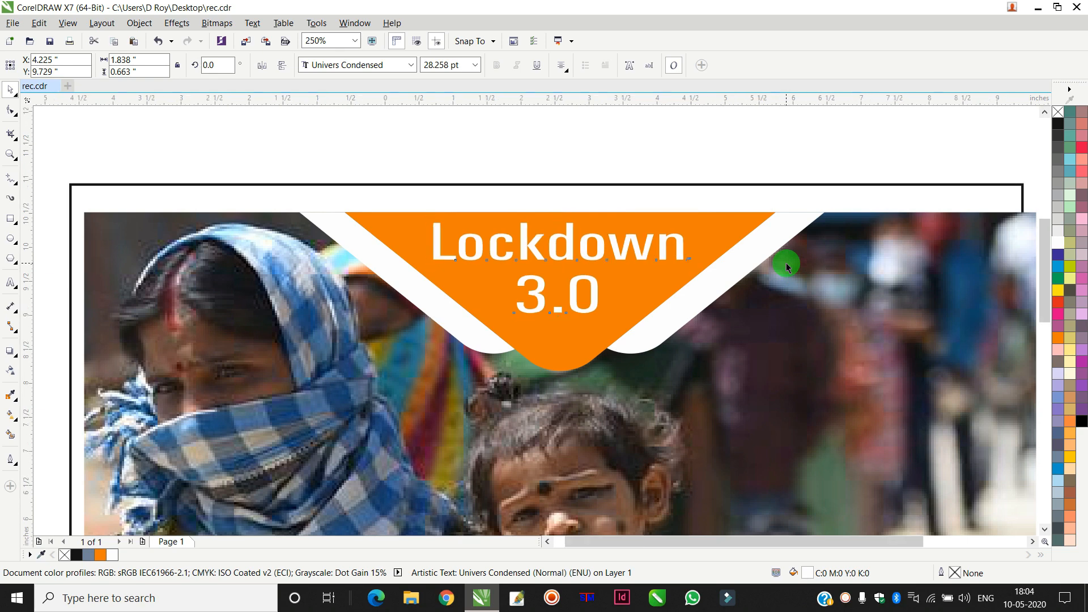
Add three lines of artistic text reading During, LOCKDOWN and HELP! in the empty area right of the page.
{"action": "scroll", "coordinate": [786, 262], "scroll_direction": "down", "scroll_amount": 6}
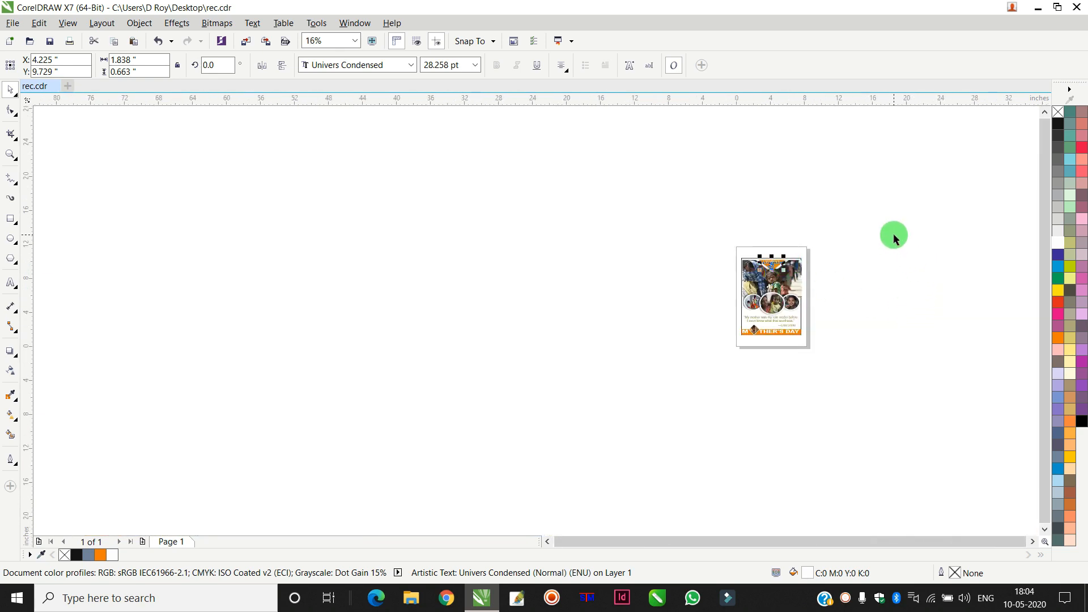
{"action": "scroll", "coordinate": [893, 234], "scroll_direction": "up", "scroll_amount": 2}
{"action": "scroll", "coordinate": [879, 252], "scroll_direction": "up", "scroll_amount": 2}
{"action": "left_click", "coordinate": [11, 282]}
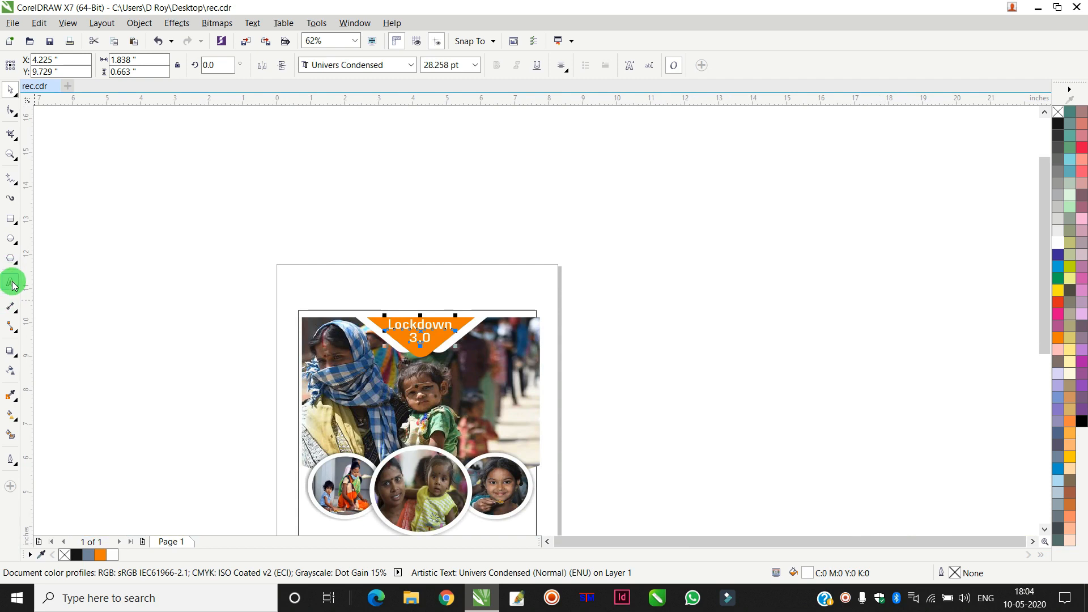
{"action": "left_click", "coordinate": [610, 378]}
{"action": "scroll", "coordinate": [611, 378], "scroll_direction": "up", "scroll_amount": 2}
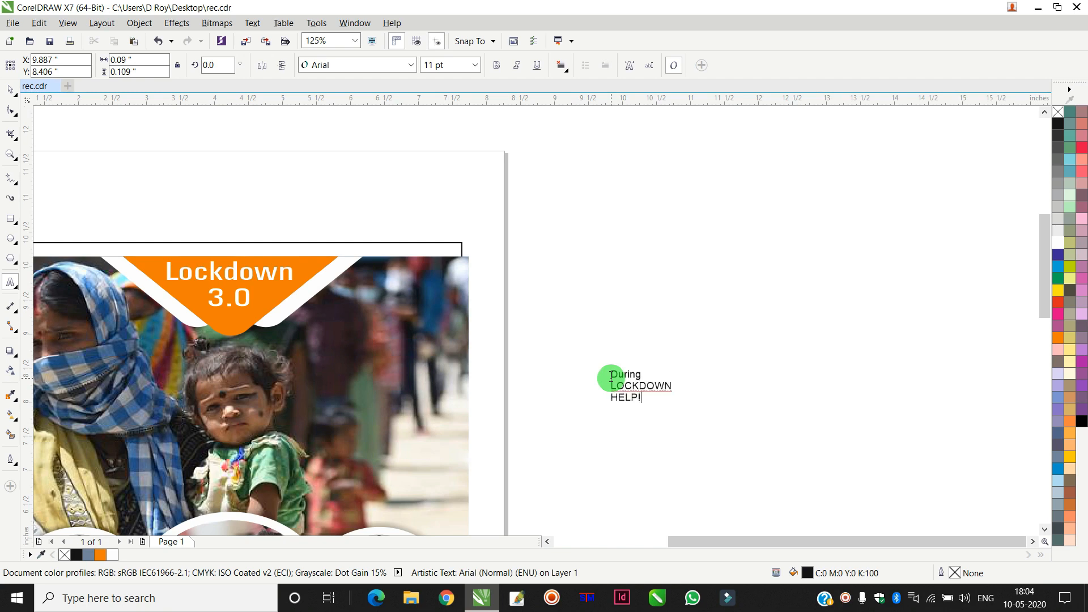
Set the font of the During LOCKDOWN HELP! text to Impact.
{"action": "left_click", "coordinate": [11, 89]}
{"action": "left_click", "coordinate": [354, 67]}
{"action": "type", "text": "impact"}
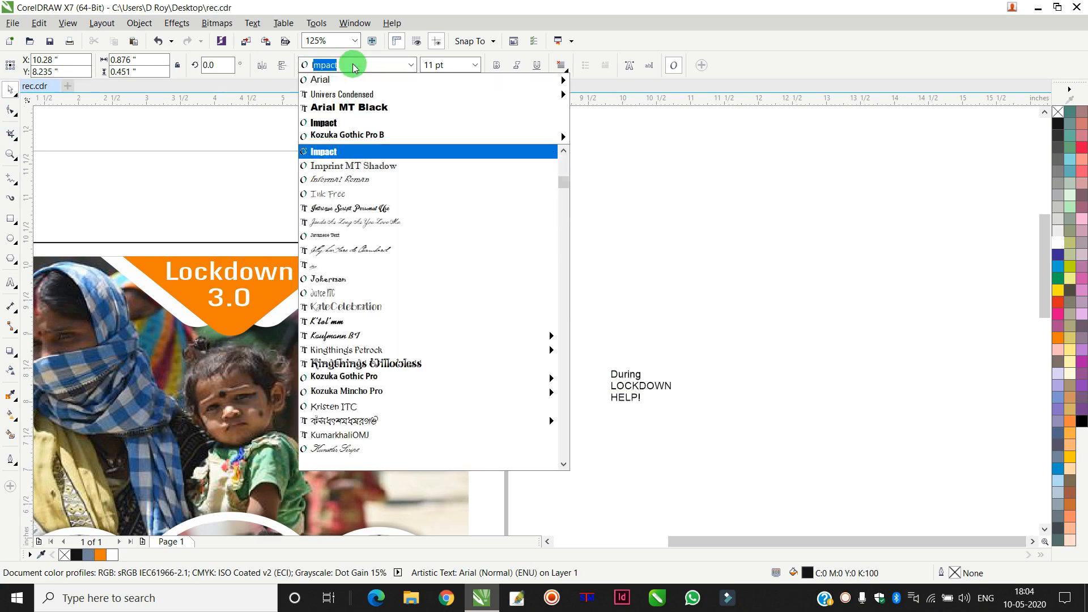
{"action": "key", "text": "Return"}
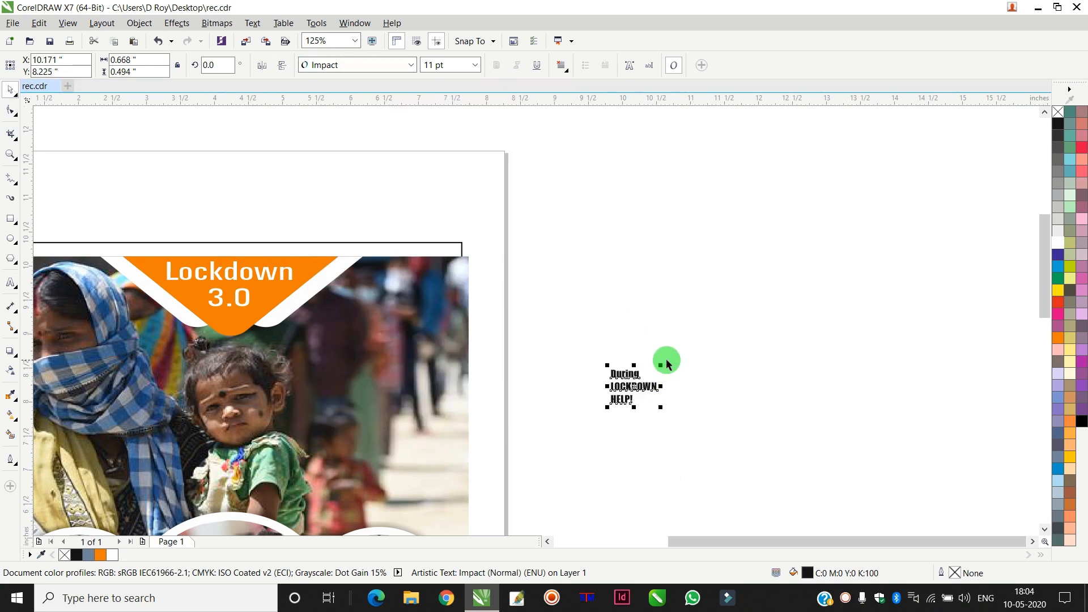
Try to align the 7 by 9 inch frame rectangle with the main photo about both horizontal and vertical centres.
{"action": "scroll", "coordinate": [619, 404], "scroll_direction": "down", "scroll_amount": 2}
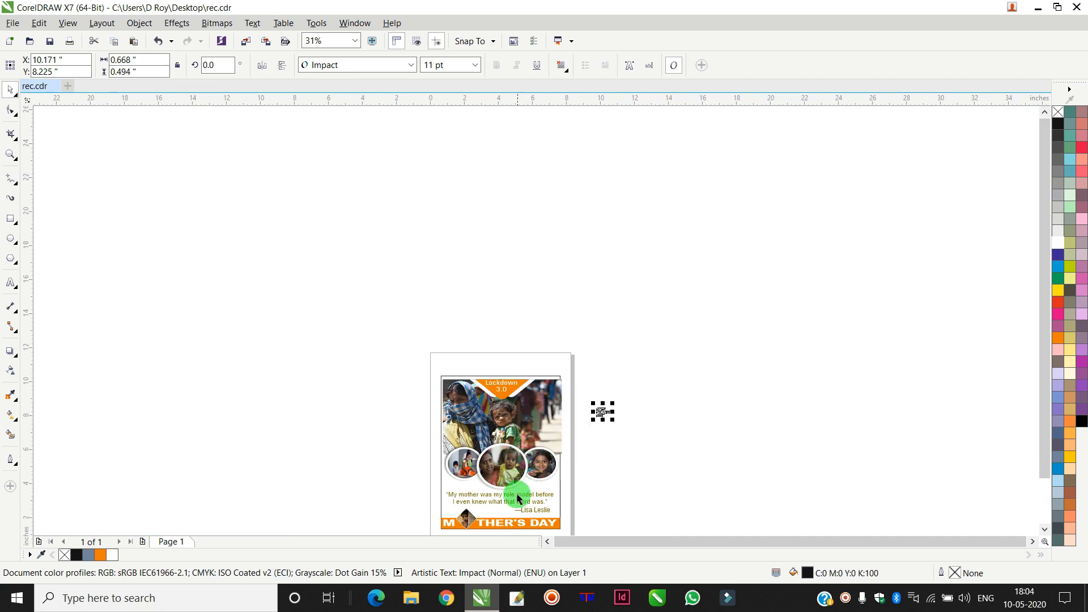
{"action": "scroll", "coordinate": [516, 490], "scroll_direction": "down", "scroll_amount": 1}
{"action": "scroll", "coordinate": [515, 510], "scroll_direction": "up", "scroll_amount": 2}
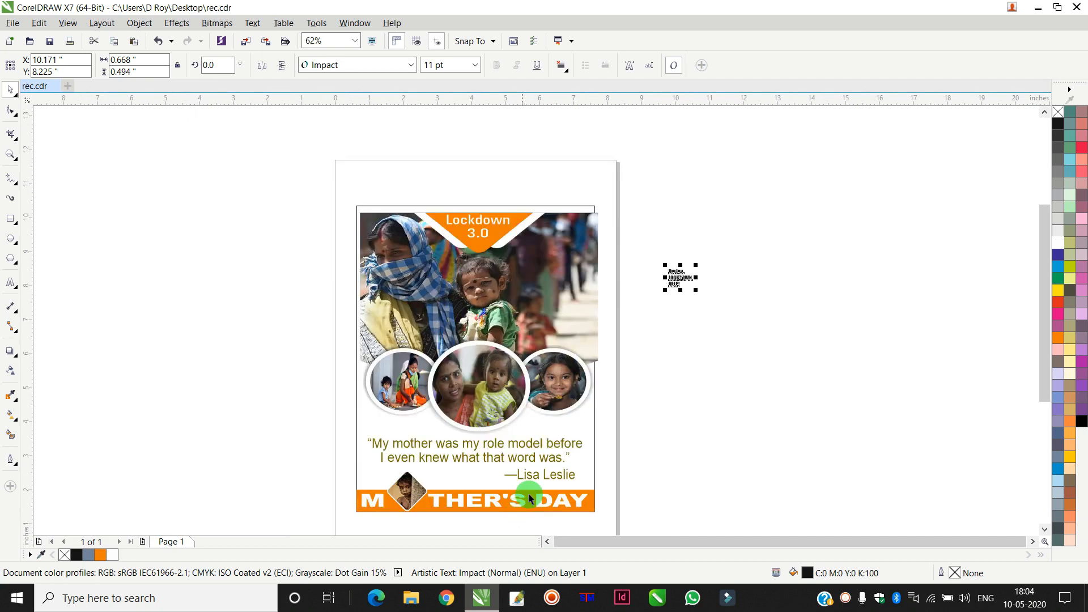
{"action": "left_click", "coordinate": [676, 416]}
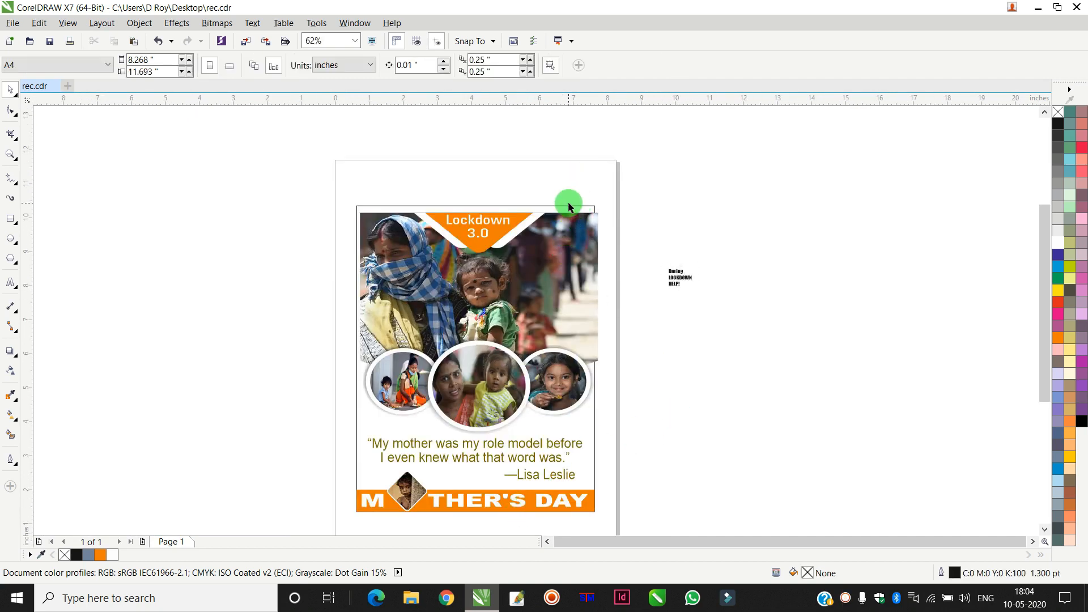
{"action": "left_click", "coordinate": [570, 213]}
{"action": "left_click", "coordinate": [375, 245], "text": "shift"}
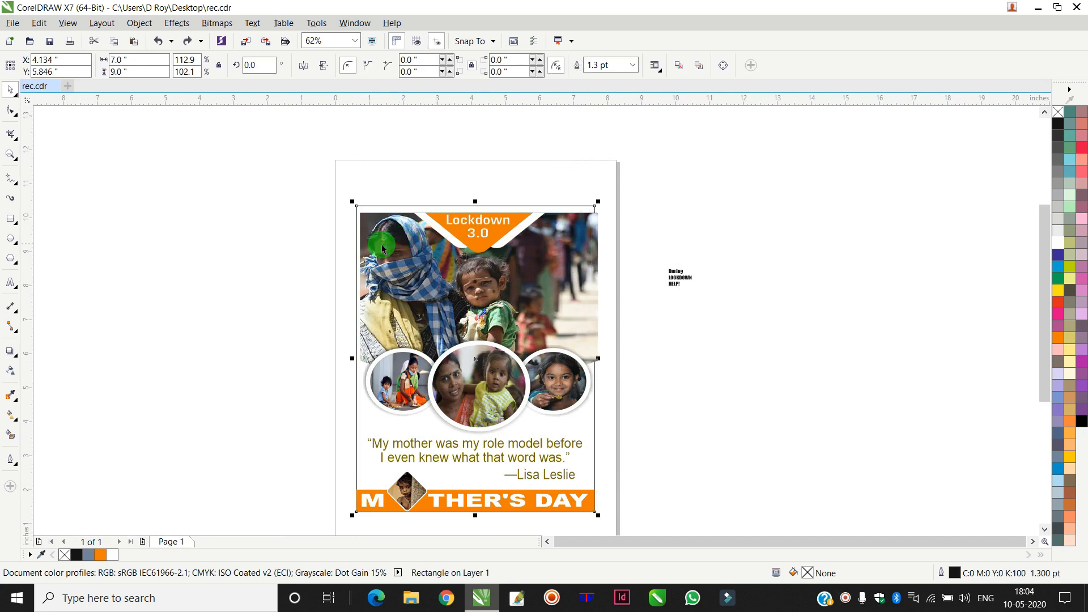
{"action": "key", "text": "c"}
{"action": "key", "text": "e"}
{"action": "left_click", "coordinate": [742, 301]}
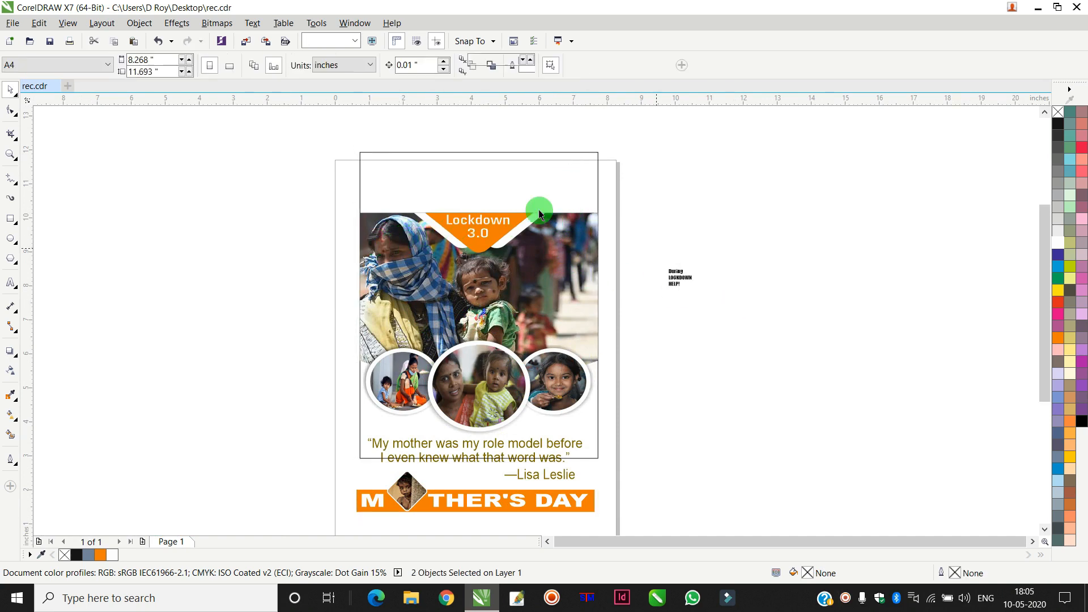
Move the frame rectangle off the page beside the artwork and group all the poster artwork.
{"action": "left_click_drag", "start_coordinate": [597, 177], "coordinate": [294, 211]}
{"action": "left_click_drag", "start_coordinate": [324, 167], "coordinate": [616, 523]}
{"action": "key", "text": "ctrl+g"}
Align the artwork group and the frame rectangle about both centres, and move them together back onto the page.
{"action": "left_click", "coordinate": [293, 318], "text": "shift"}
{"action": "key", "text": "c"}
{"action": "key", "text": "e"}
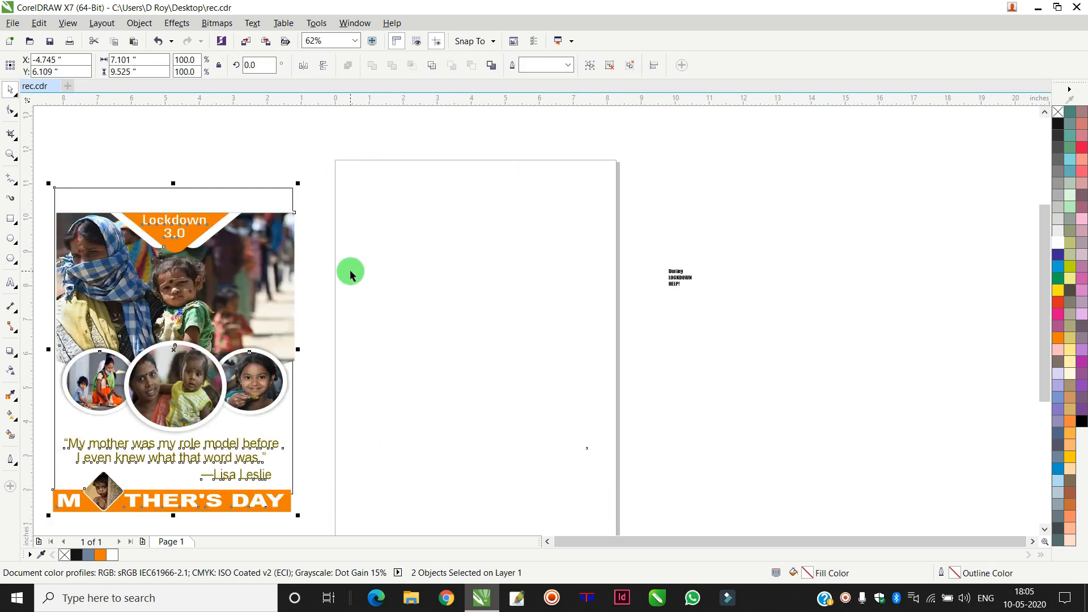
{"action": "left_click_drag", "start_coordinate": [258, 236], "coordinate": [546, 216]}
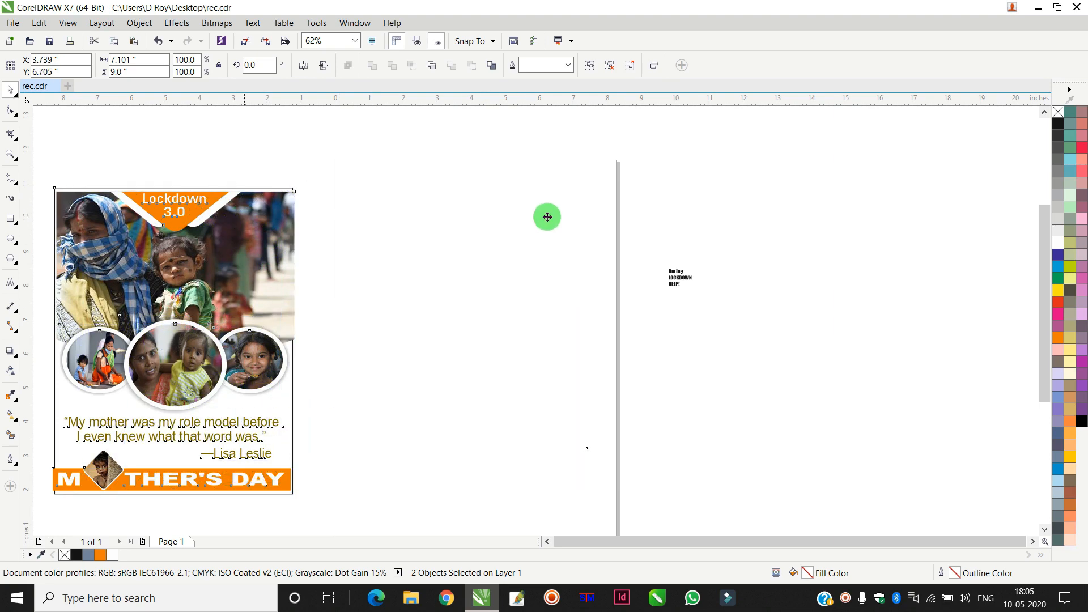
Pull the artwork group partly off the frame rectangle and set the group's width to 7.0 inches.
{"action": "left_click", "coordinate": [664, 372]}
{"action": "left_click_drag", "start_coordinate": [491, 317], "coordinate": [359, 320]}
{"action": "left_click", "coordinate": [138, 67]}
{"action": "left_click", "coordinate": [151, 59]}
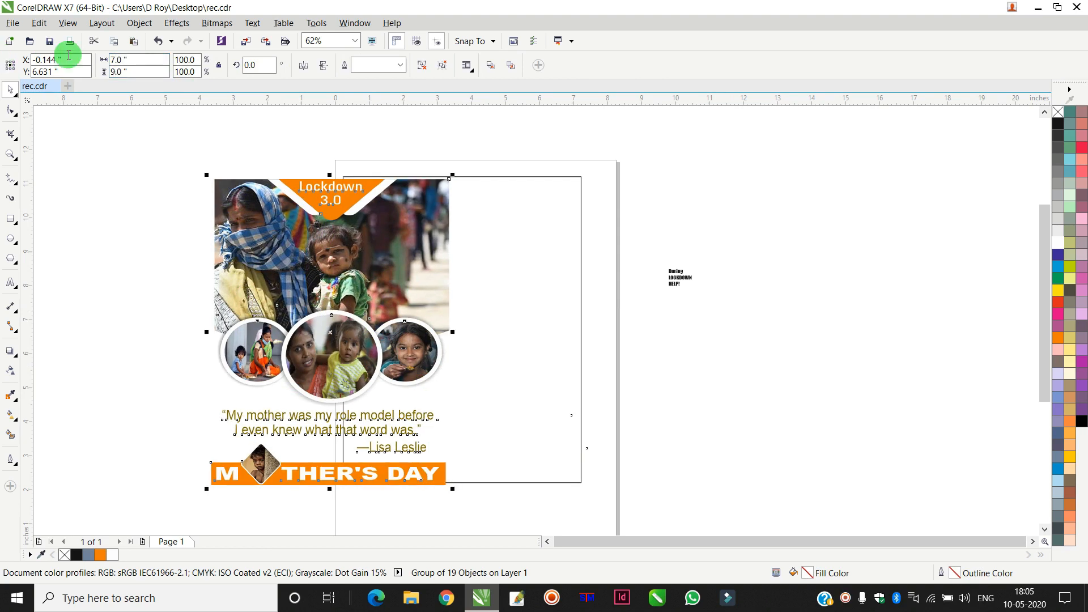
Try to align the whole artwork group with the frame rectangle about their centres.
{"action": "left_click", "coordinate": [503, 177], "text": "shift"}
{"action": "key", "text": "c"}
{"action": "left_click_drag", "start_coordinate": [745, 219], "coordinate": [558, 358]}
{"action": "left_click", "coordinate": [708, 431]}
Move the artwork group out of the frame to the empty area right of the page and ungroup it.
{"action": "left_click_drag", "start_coordinate": [561, 465], "coordinate": [463, 465]}
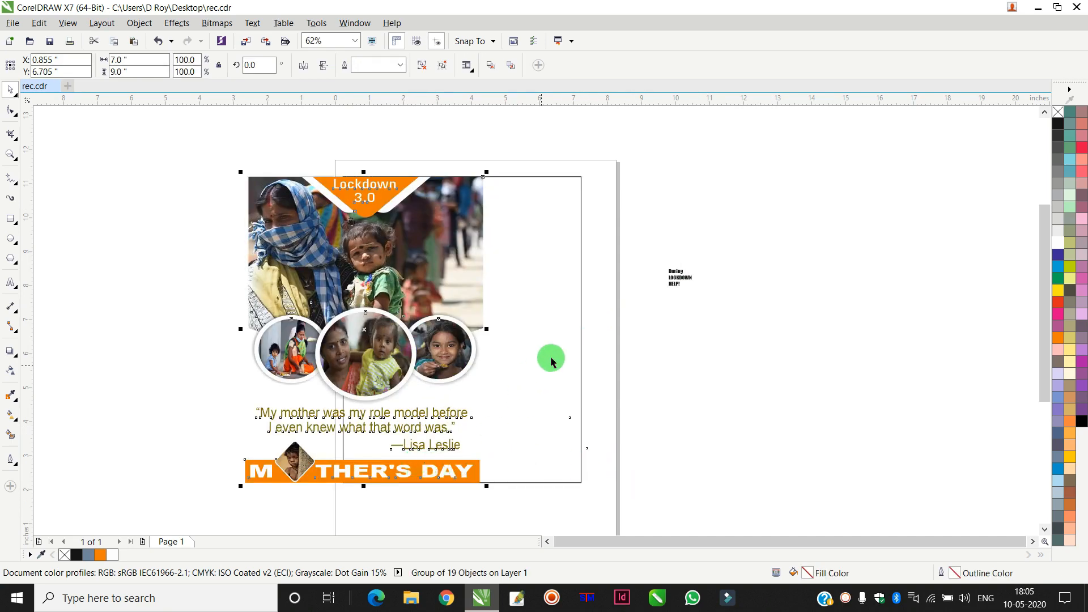
{"action": "left_click", "coordinate": [548, 315]}
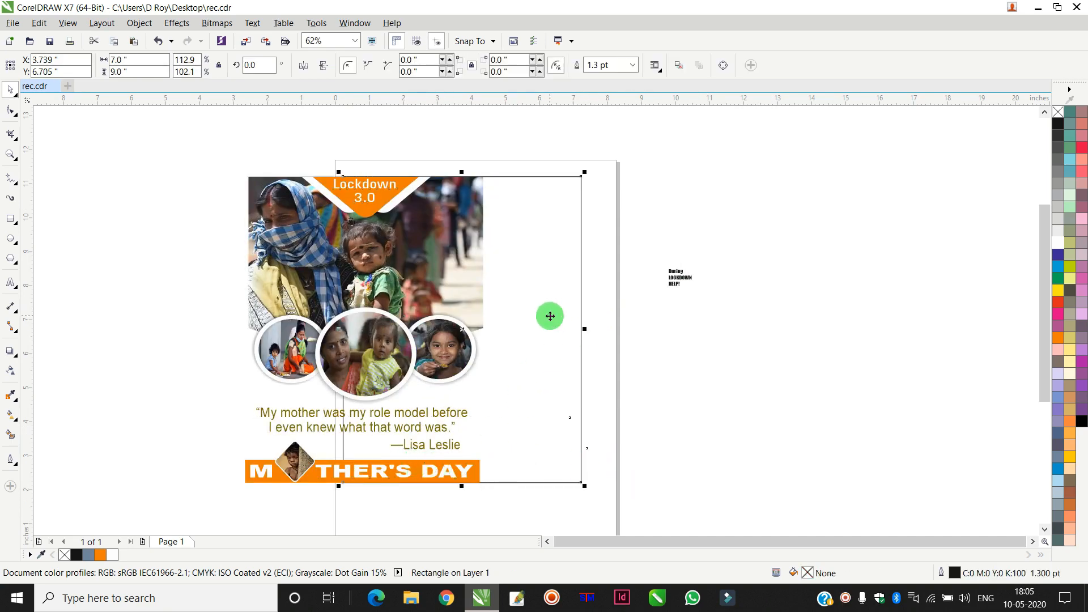
{"action": "left_click", "coordinate": [312, 227]}
{"action": "left_click_drag", "start_coordinate": [391, 216], "coordinate": [769, 195]}
{"action": "key", "text": "ctrl+u"}
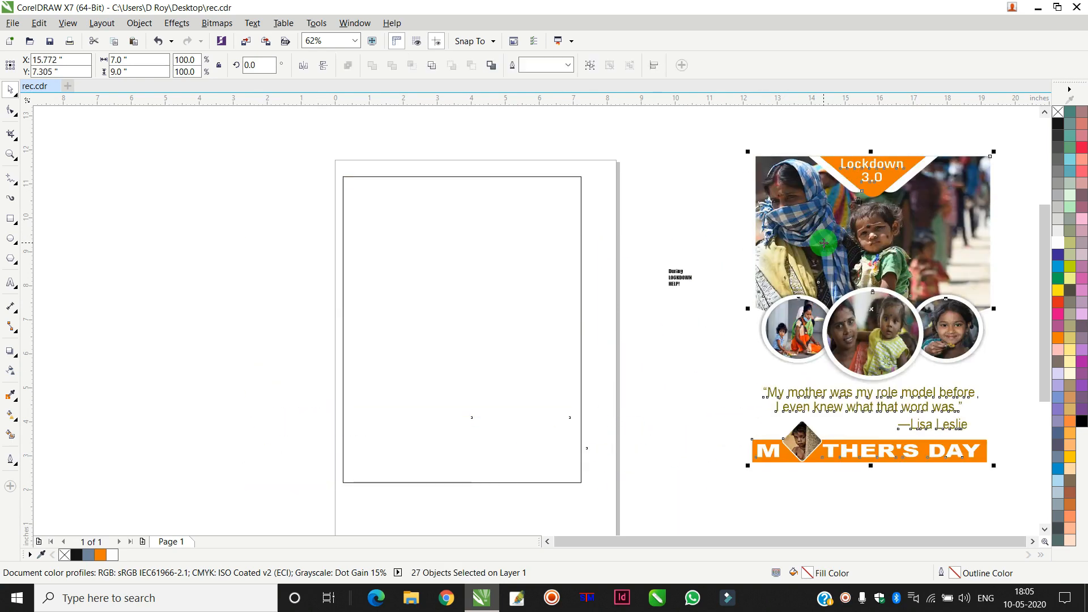
Group the main photo, Lockdown 3.0 triangle and circular photos, and set the group's width to 7.0 inches.
{"action": "left_click_drag", "start_coordinate": [727, 117], "coordinate": [1018, 386]}
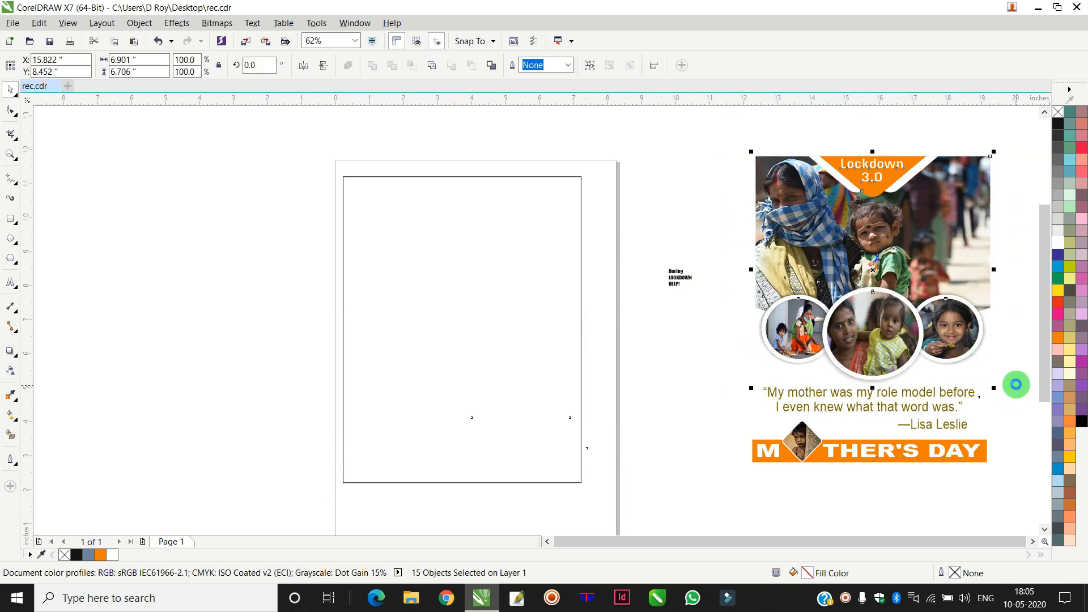
{"action": "key", "text": "ctrl+g"}
{"action": "left_click", "coordinate": [154, 56]}
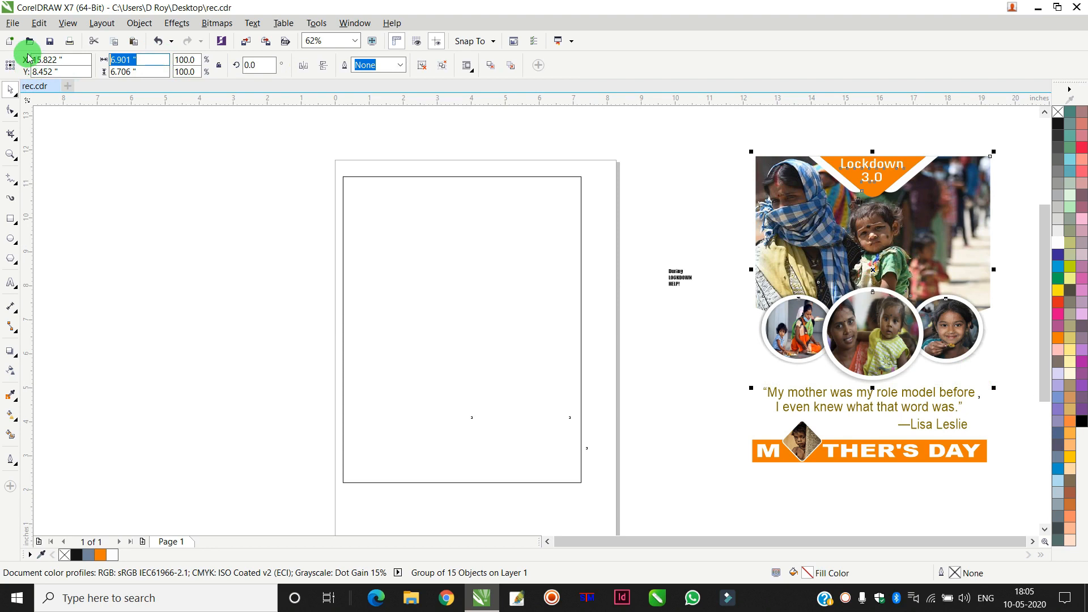
{"action": "type", "text": "7.0"}
{"action": "key", "text": "Return"}
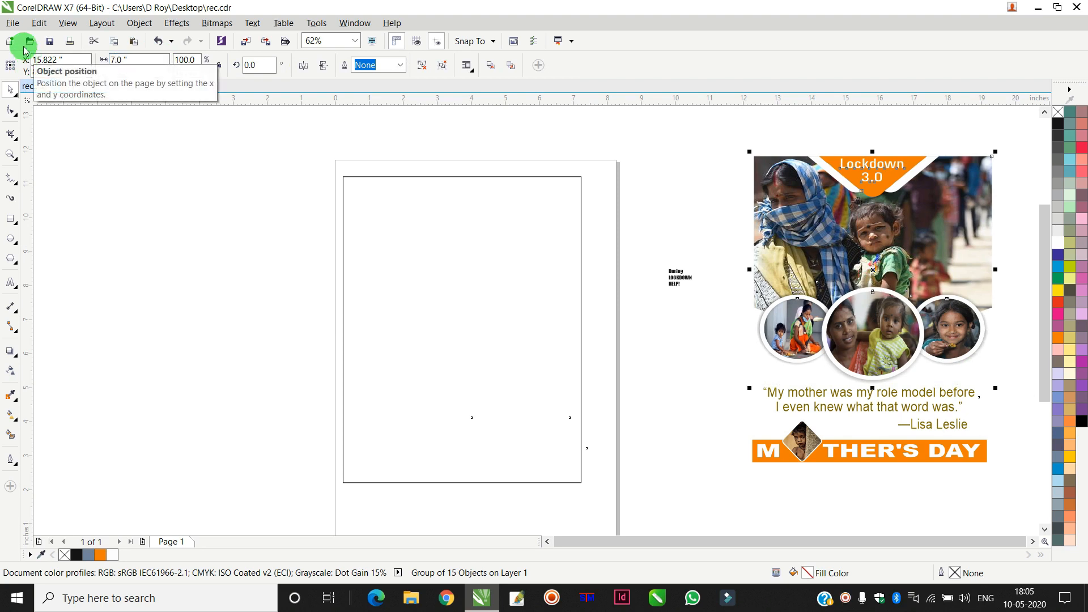
Align the photo group with the top edge and horizontal centre of the frame rectangle.
{"action": "left_click", "coordinate": [472, 243], "text": "shift"}
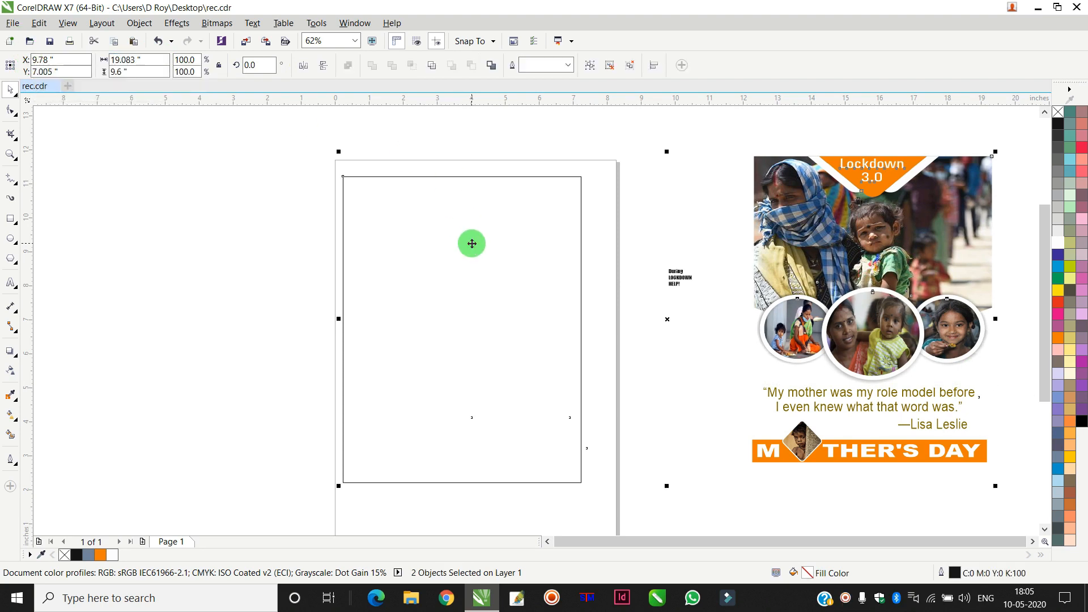
{"action": "key", "text": "e"}
{"action": "key", "text": "t"}
{"action": "left_click", "coordinate": [221, 252]}
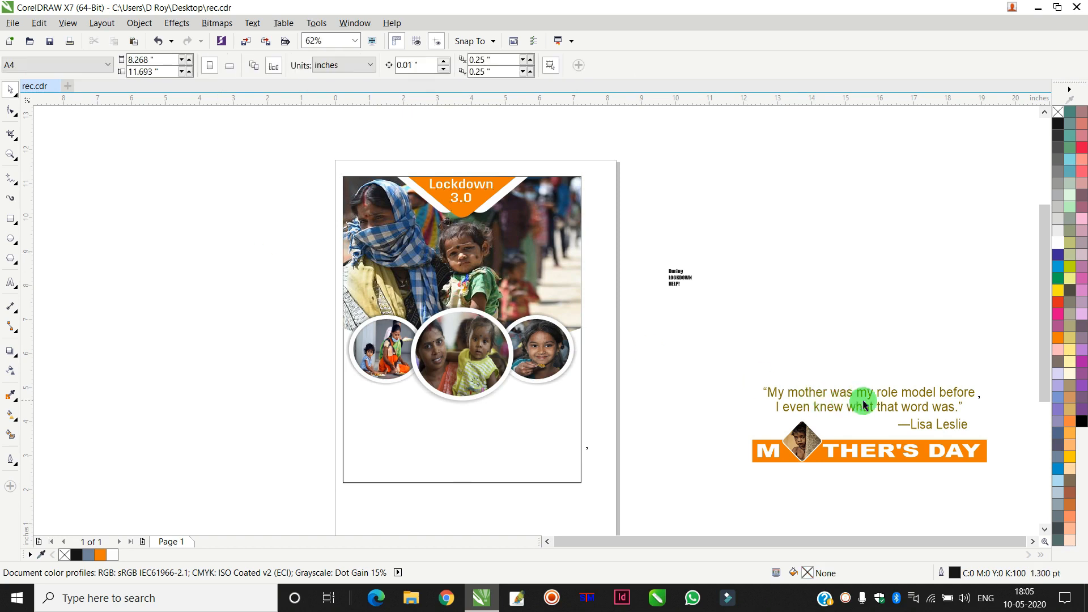
Group the quote with the MOTHER'S DAY band and set the group's width to 7 inches.
{"action": "left_click_drag", "start_coordinate": [1020, 347], "coordinate": [690, 499]}
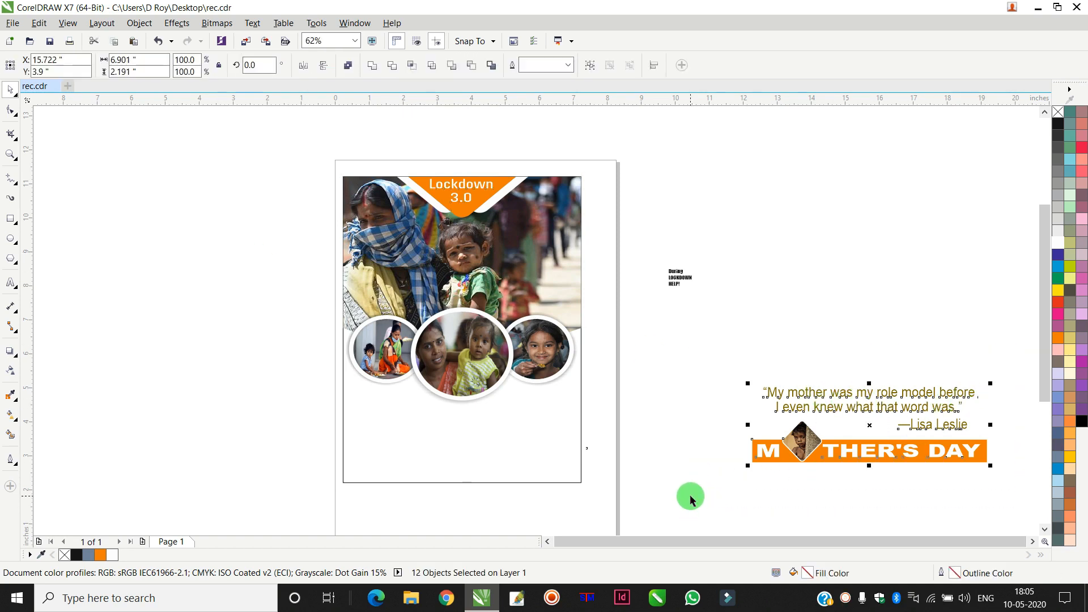
{"action": "key", "text": "ctrl+g"}
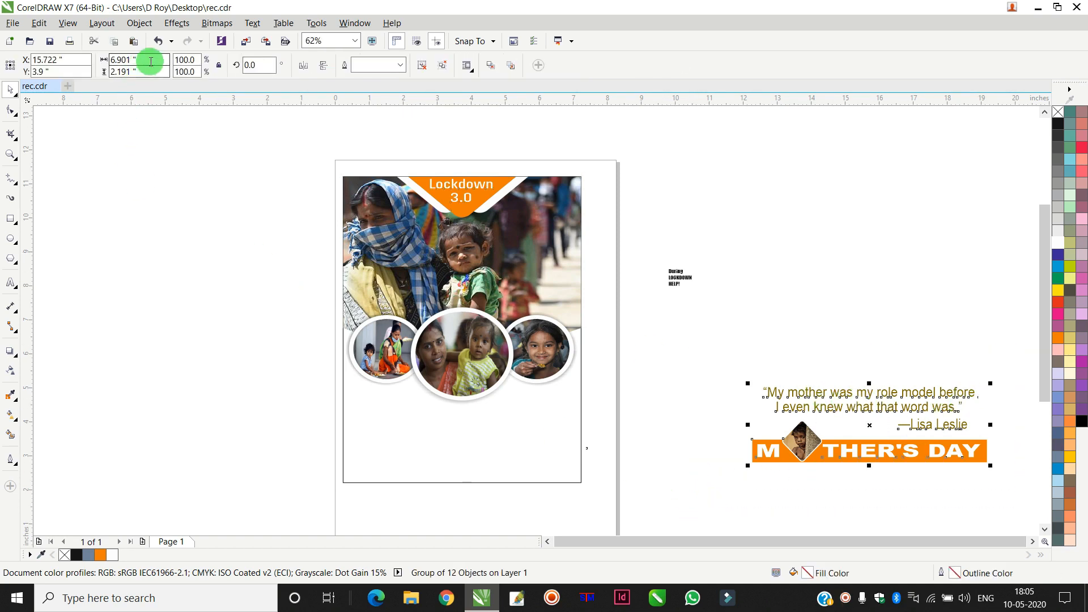
{"action": "left_click_drag", "start_coordinate": [150, 61], "coordinate": [24, 58]}
{"action": "type", "text": "7"}
{"action": "key", "text": "Return"}
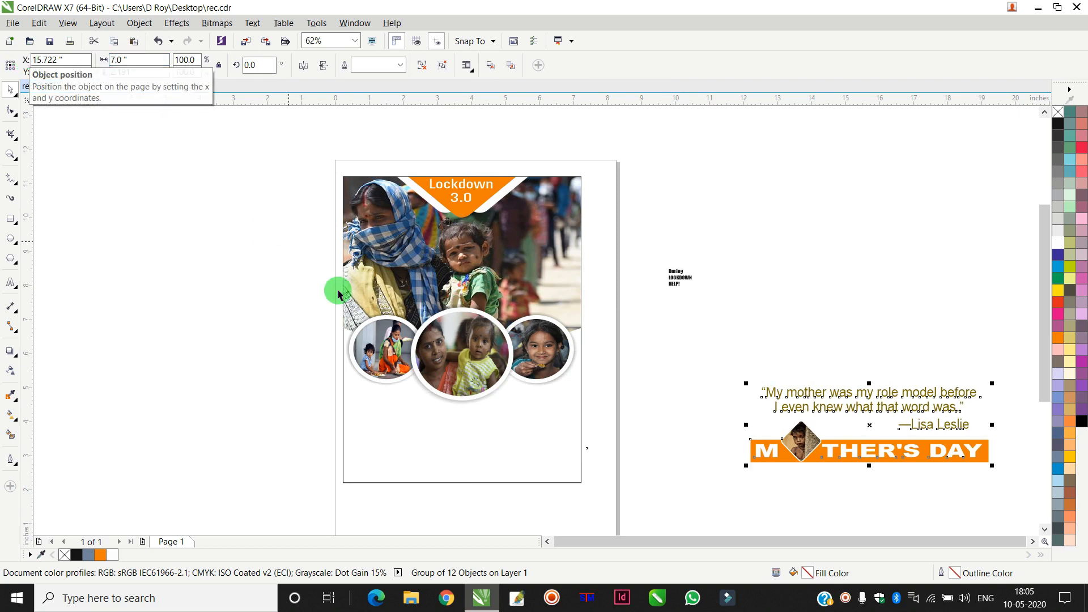
Align the quote and MOTHER'S DAY group with the bottom edge and horizontal centre of the frame rectangle.
{"action": "left_click", "coordinate": [448, 447], "text": "shift"}
{"action": "key", "text": "b"}
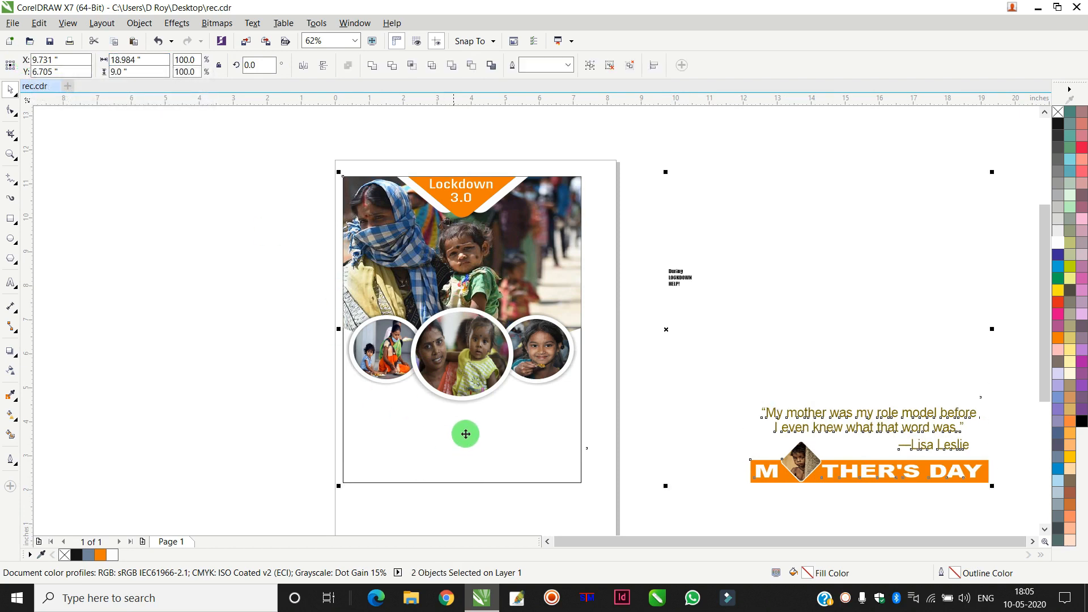
{"action": "key", "text": "c"}
{"action": "left_click", "coordinate": [736, 376]}
Enlarge the During LOCKDOWN HELP! text to about 42.7 pt and right-align its lines.
{"action": "left_click_drag", "start_coordinate": [781, 225], "coordinate": [609, 322]}
{"action": "left_click_drag", "start_coordinate": [697, 264], "coordinate": [776, 216]}
{"action": "scroll", "coordinate": [649, 214], "scroll_direction": "up", "scroll_amount": 2}
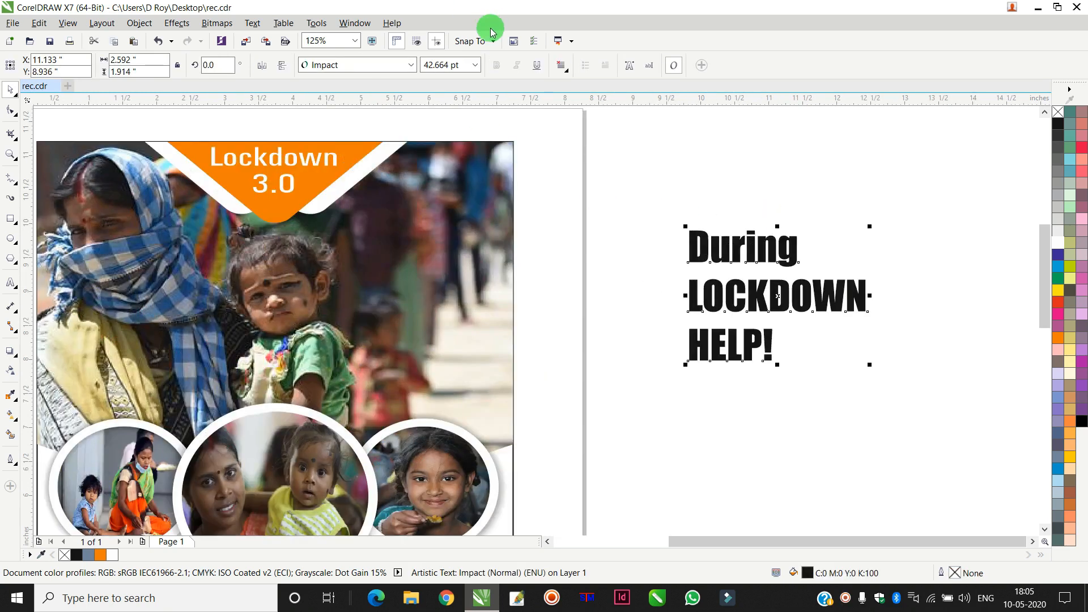
{"action": "left_click", "coordinate": [563, 67]}
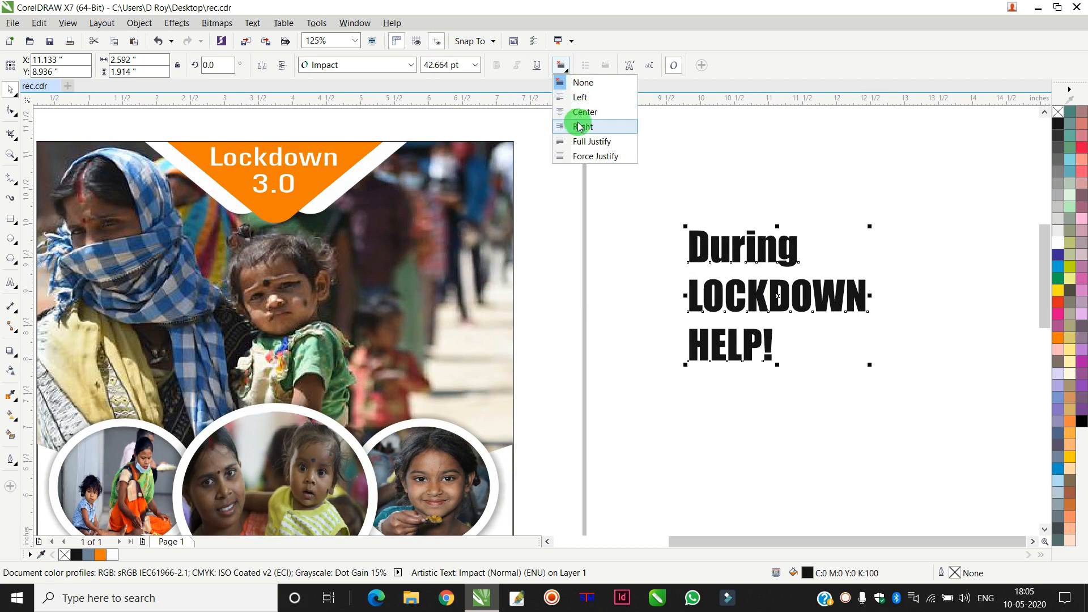
{"action": "left_click", "coordinate": [575, 122]}
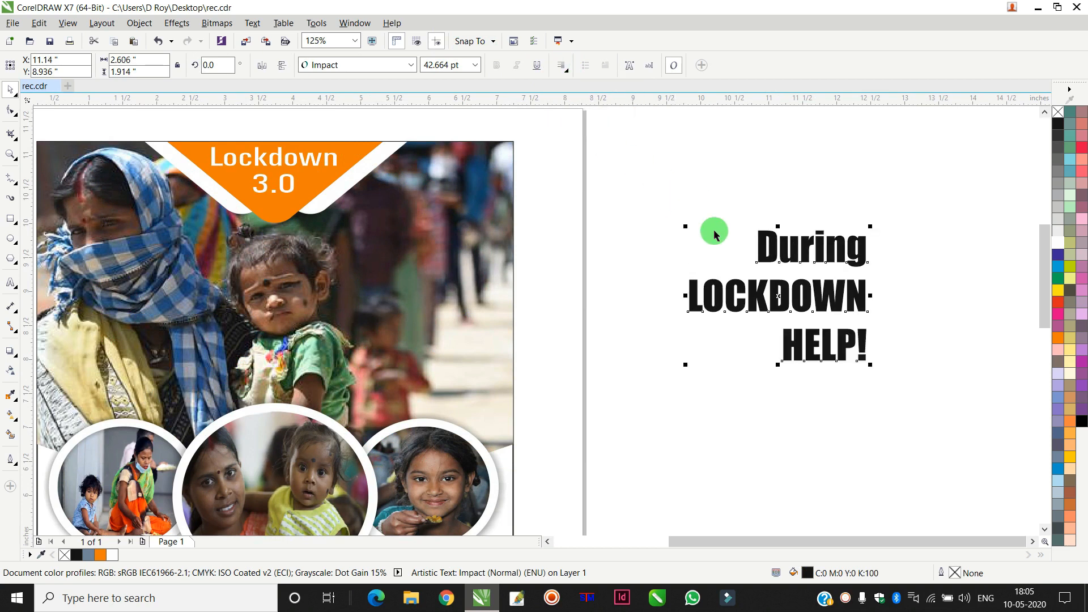
Tighten the line spacing of the During LOCKDOWN HELP! text to a block about 1.74 inches tall.
{"action": "left_click", "coordinate": [11, 111]}
{"action": "left_click_drag", "start_coordinate": [686, 365], "coordinate": [687, 348]}
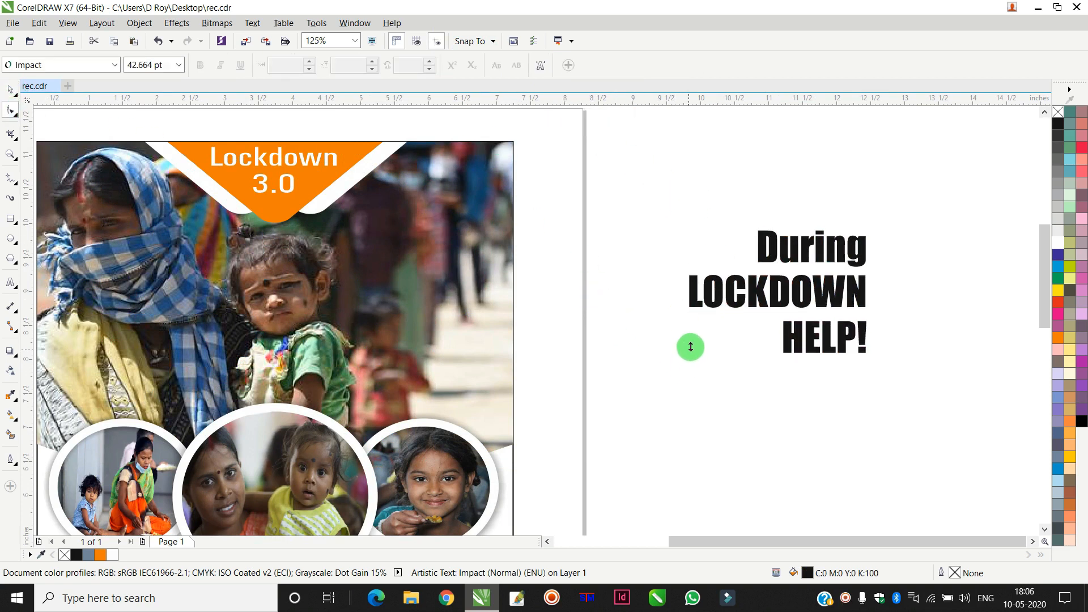
{"action": "key", "text": "space"}
Move the During LOCKDOWN HELP! text onto the main photo's upper right and stretch it to about 2.76 inches tall.
{"action": "left_click_drag", "start_coordinate": [699, 301], "coordinate": [327, 234]}
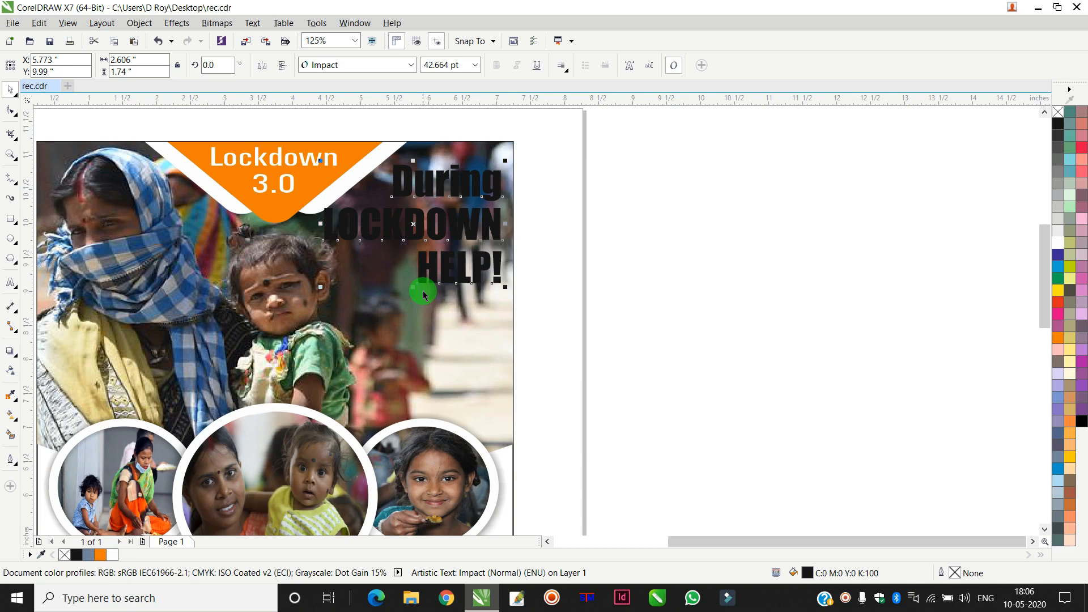
{"action": "left_click_drag", "start_coordinate": [412, 288], "coordinate": [415, 352]}
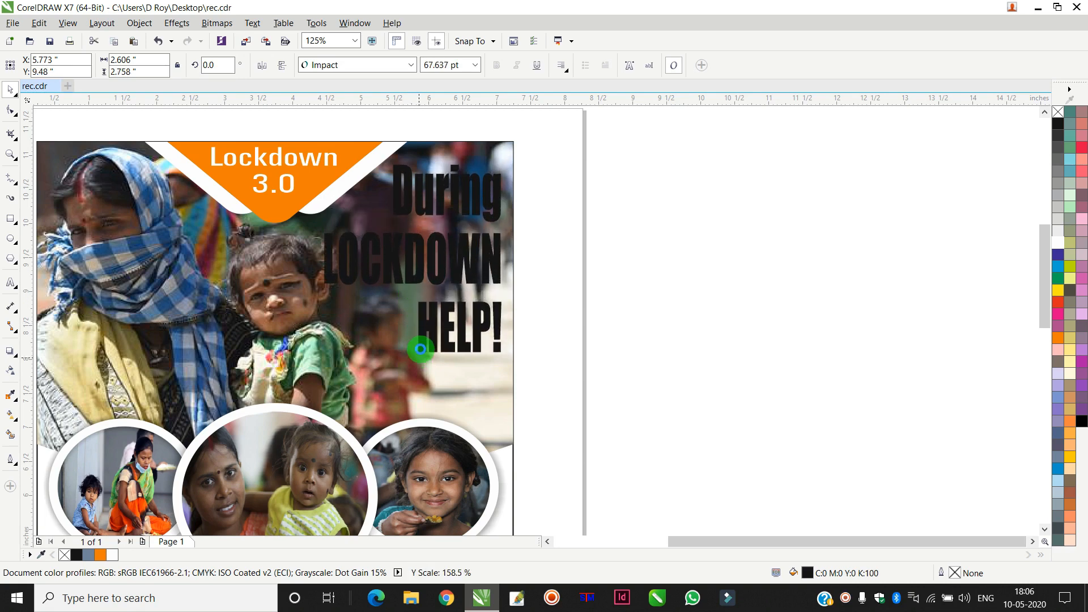
{"action": "scroll", "coordinate": [432, 308], "scroll_direction": "down", "scroll_amount": 1}
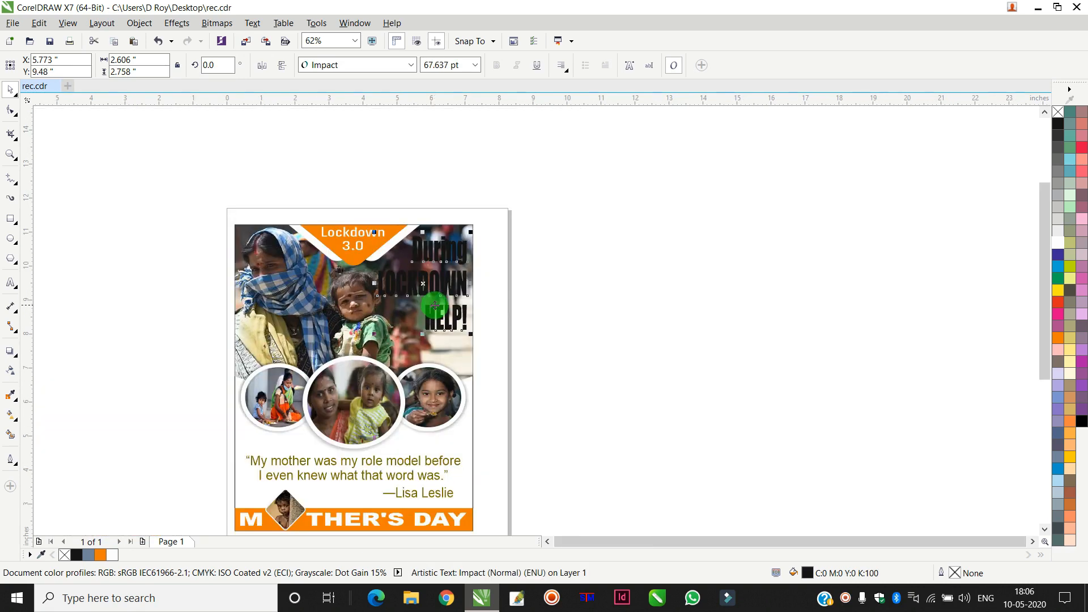
{"action": "left_click", "coordinate": [550, 344]}
Ungroup the photo group and stretch the three circular photos upward together to about 3.22 inches overall height.
{"action": "left_click", "coordinate": [350, 402]}
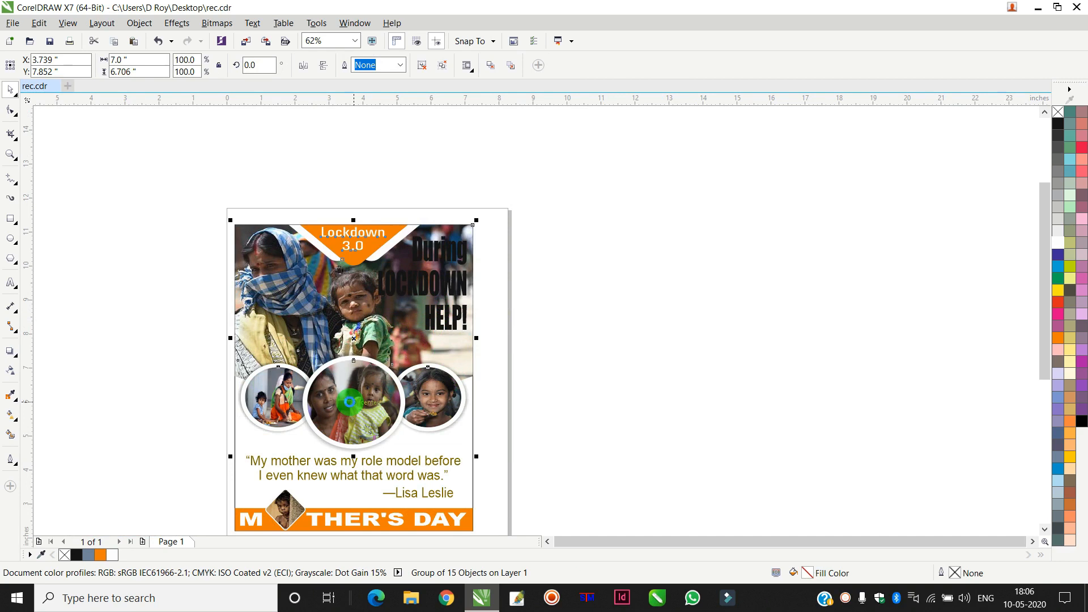
{"action": "left_click", "coordinate": [537, 335]}
{"action": "left_click_drag", "start_coordinate": [245, 454], "coordinate": [232, 456]}
{"action": "scroll", "coordinate": [364, 336], "scroll_direction": "up", "scroll_amount": 1}
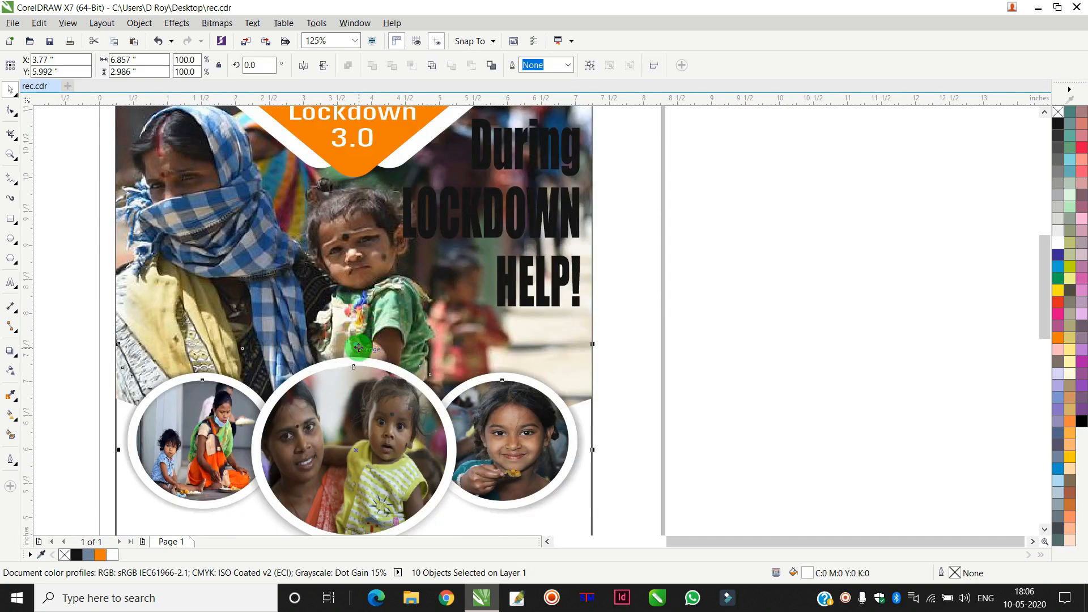
{"action": "left_click_drag", "start_coordinate": [357, 344], "coordinate": [357, 329]}
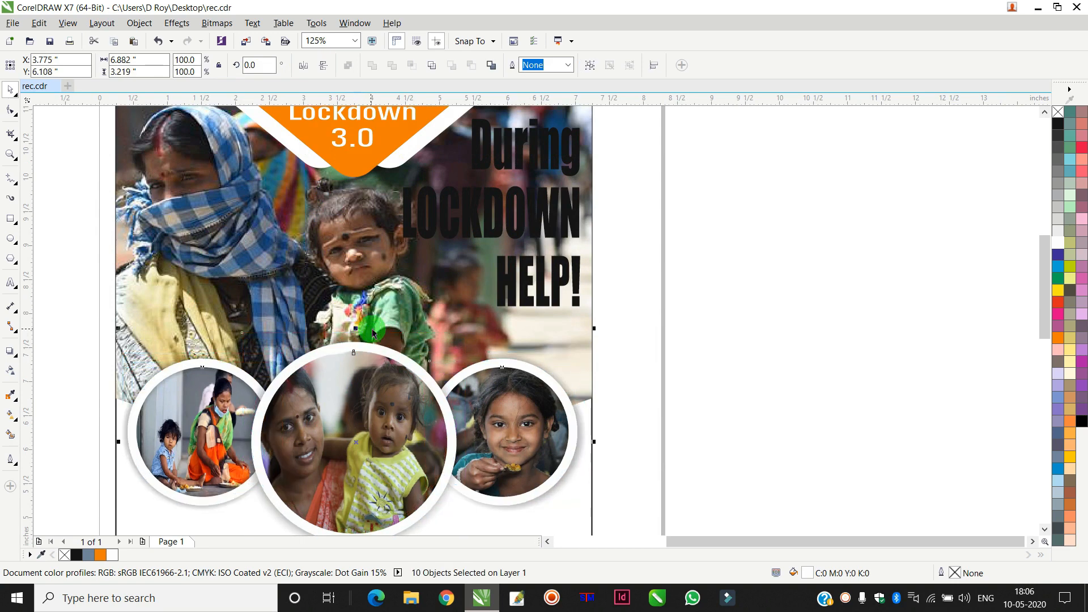
{"action": "scroll", "coordinate": [665, 238], "scroll_direction": "down", "scroll_amount": 1}
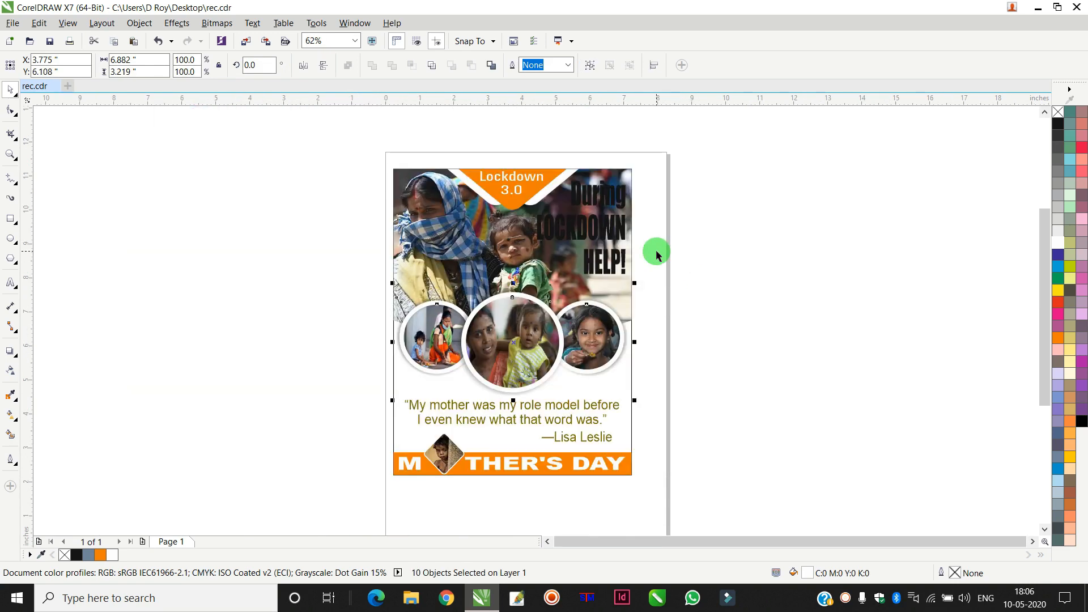
Shrink the During LOCKDOWN HELP! text to about 2.46 by 2.19 inches, keeping it near the main photo's right edge.
{"action": "scroll", "coordinate": [603, 220], "scroll_direction": "up", "scroll_amount": 1}
{"action": "left_click", "coordinate": [587, 180]}
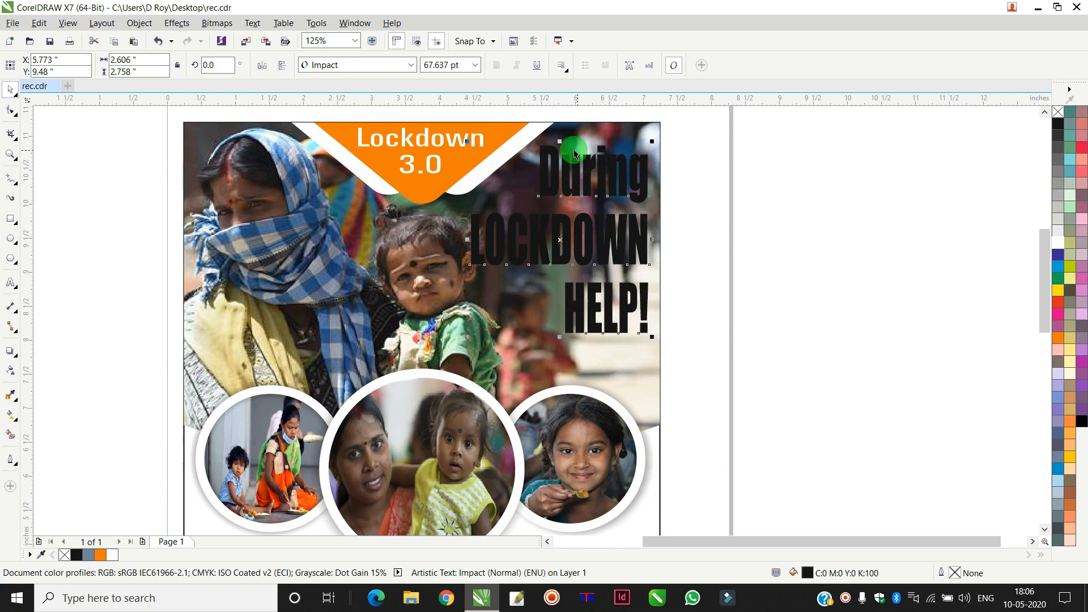
{"action": "left_click_drag", "start_coordinate": [566, 151], "coordinate": [568, 165]}
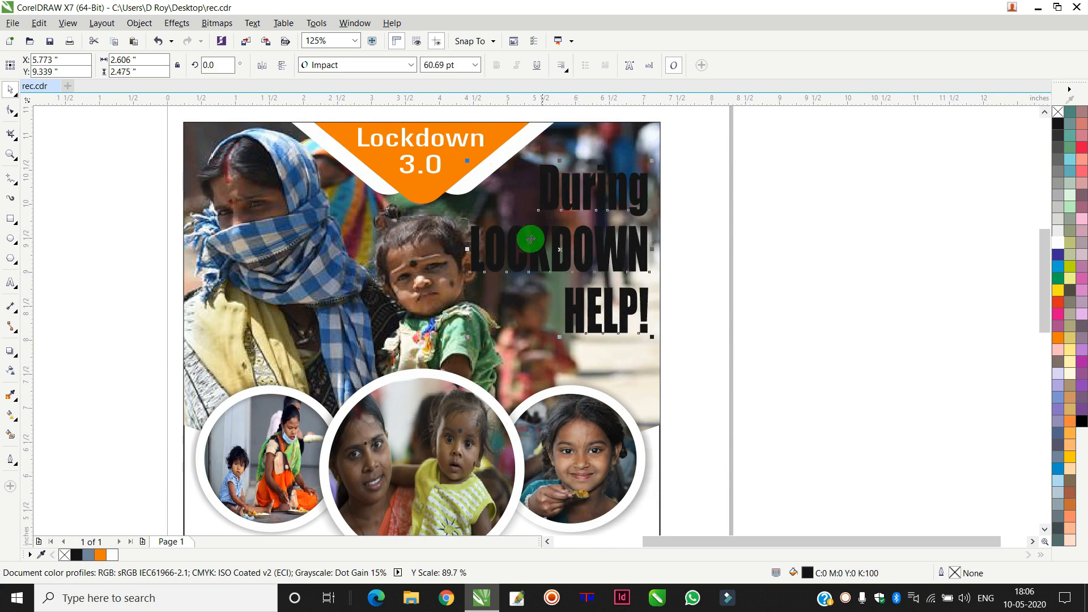
{"action": "mouse_move", "coordinate": [467, 251]}
{"action": "left_mouse_down"}
{"action": "mouse_move", "coordinate": [502, 257]}
{"action": "mouse_move", "coordinate": [480, 251]}
{"action": "left_mouse_up"}
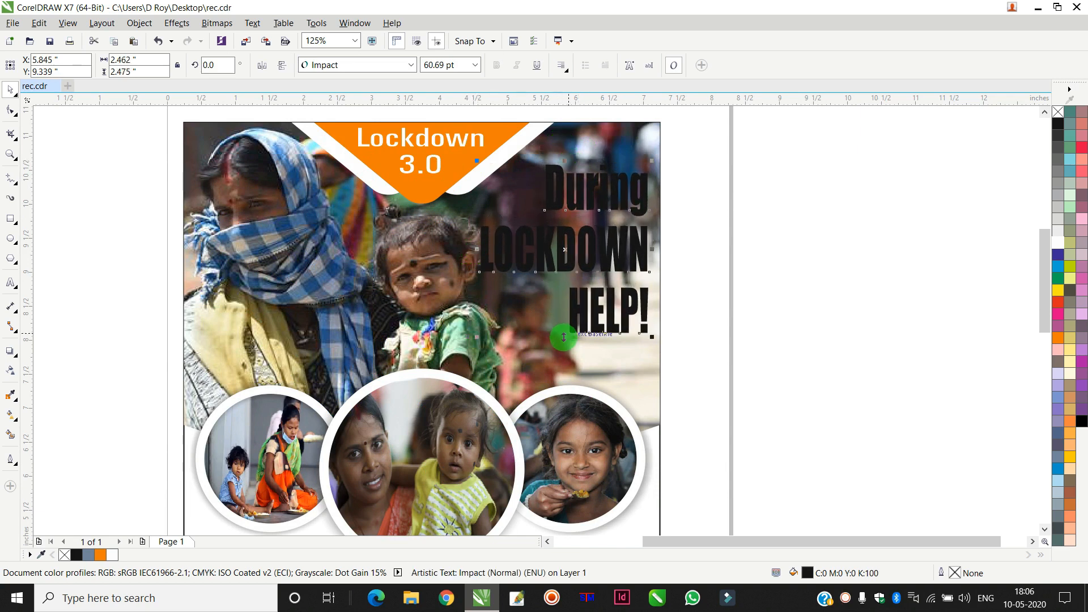
{"action": "left_click_drag", "start_coordinate": [563, 339], "coordinate": [563, 319]}
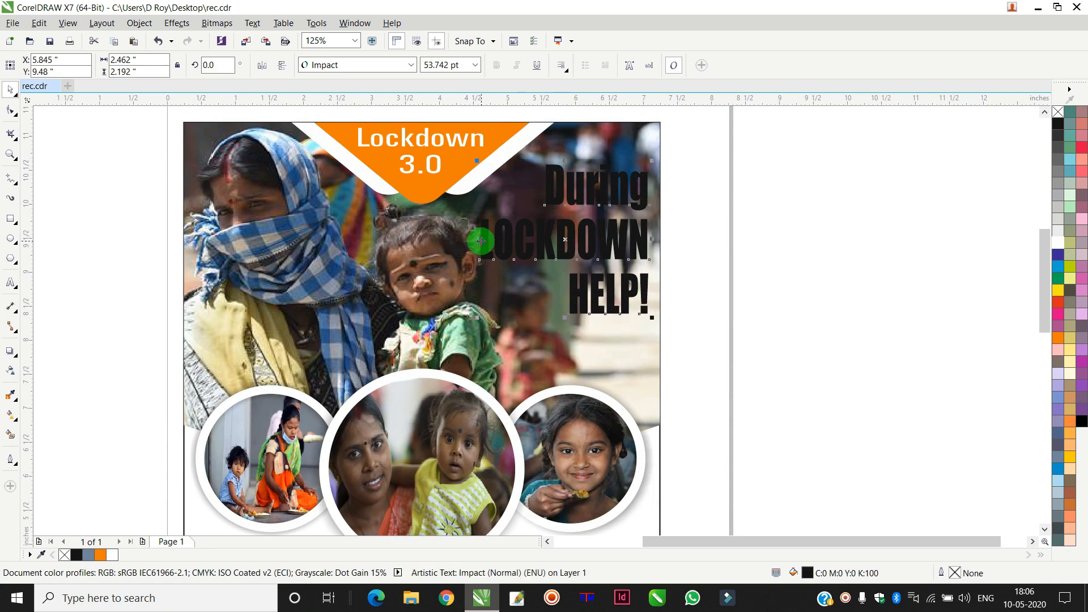
Widen the During LOCKDOWN HELP! text to about 2.65 inches and shift it slightly up the main photo.
{"action": "left_click_drag", "start_coordinate": [476, 240], "coordinate": [464, 239]}
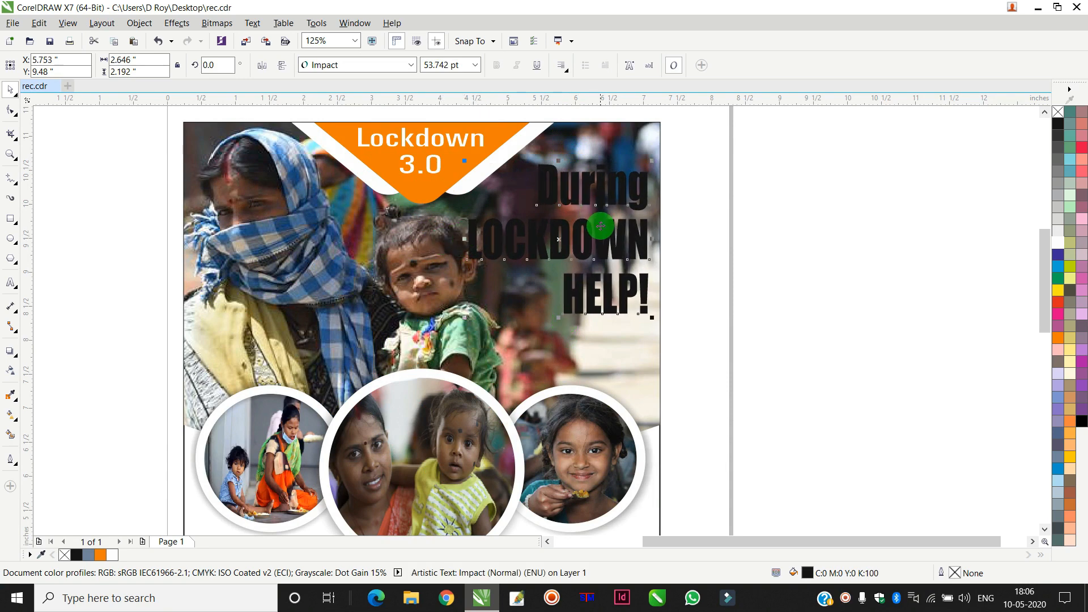
{"action": "left_click_drag", "start_coordinate": [615, 232], "coordinate": [614, 227]}
{"action": "scroll", "coordinate": [637, 263], "scroll_direction": "down", "scroll_amount": 3}
{"action": "scroll", "coordinate": [623, 241], "scroll_direction": "up", "scroll_amount": 5}
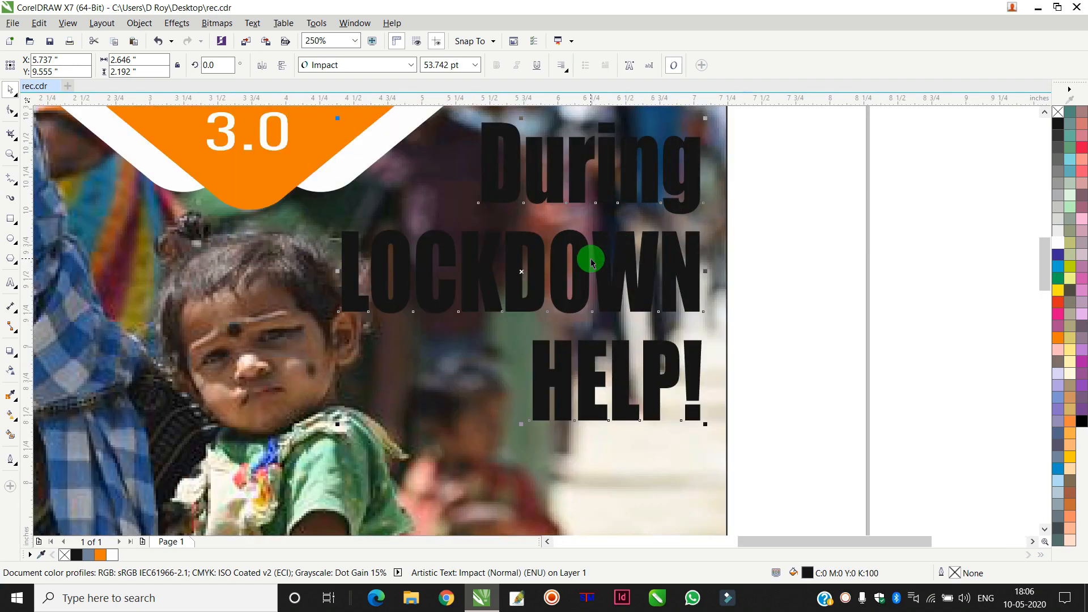
{"action": "scroll", "coordinate": [368, 286], "scroll_direction": "down", "scroll_amount": 2}
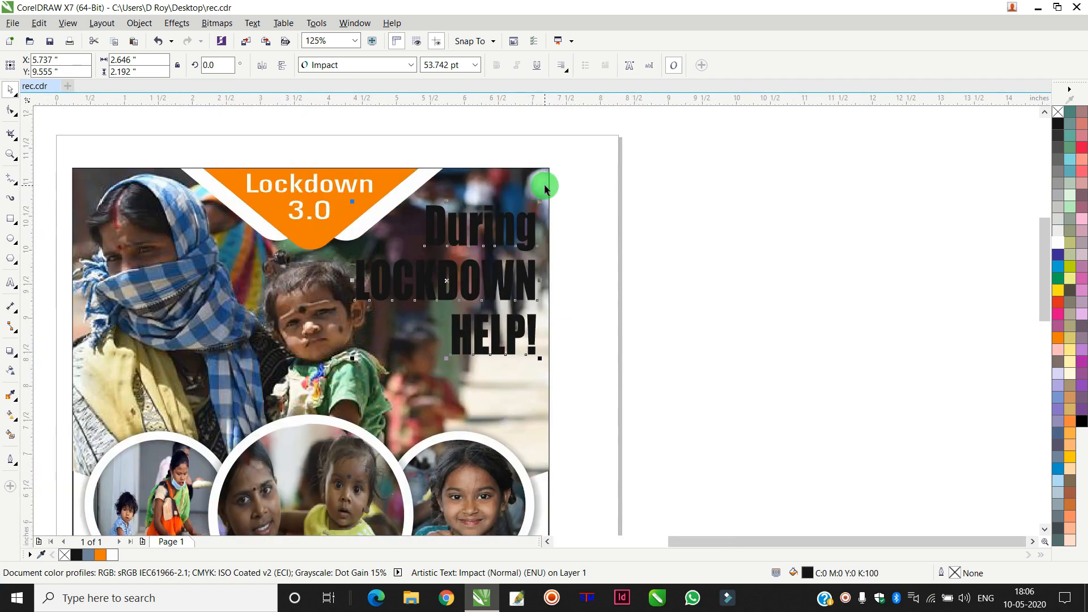
Scale the During LOCKDOWN HELP! text down to about 2.08 inches tall and stretch it to about 2.63 inches wide.
{"action": "left_click_drag", "start_coordinate": [647, 168], "coordinate": [326, 376]}
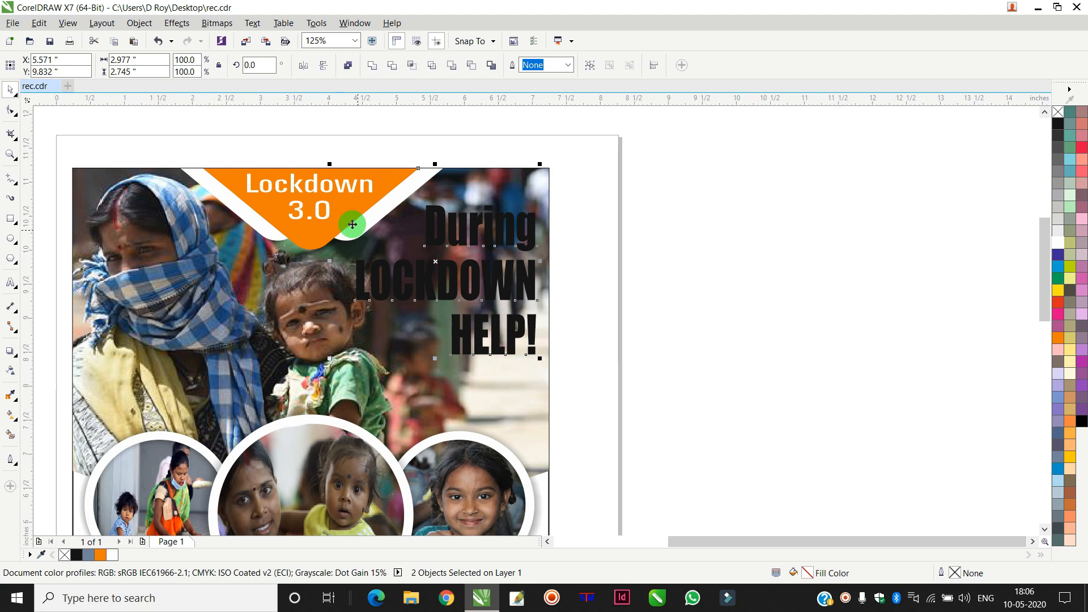
{"action": "left_click", "coordinate": [512, 279]}
{"action": "left_click", "coordinate": [510, 280]}
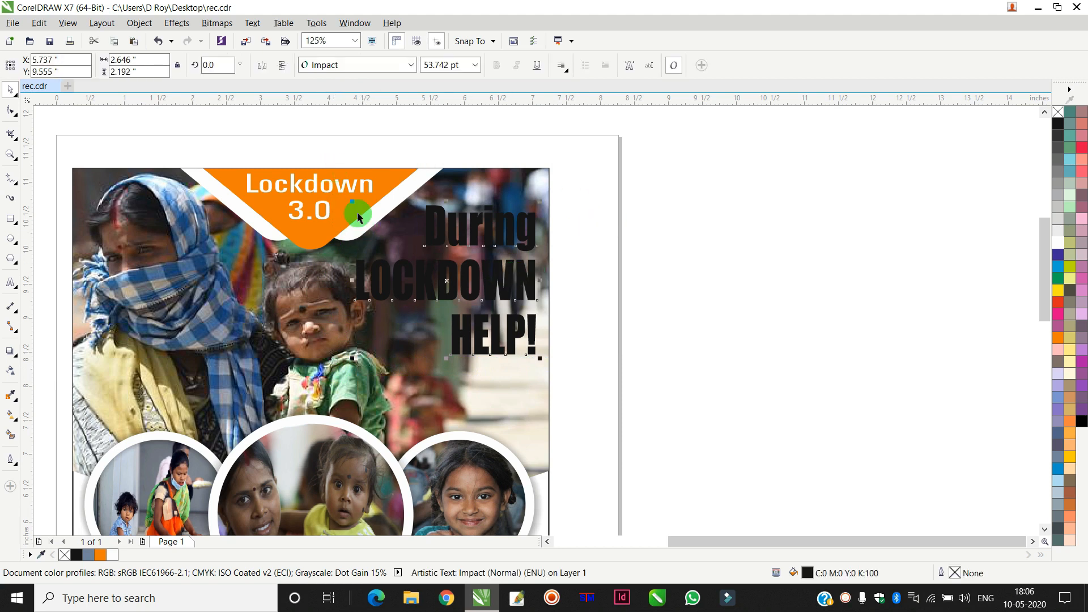
{"action": "left_click_drag", "start_coordinate": [355, 203], "coordinate": [360, 209]}
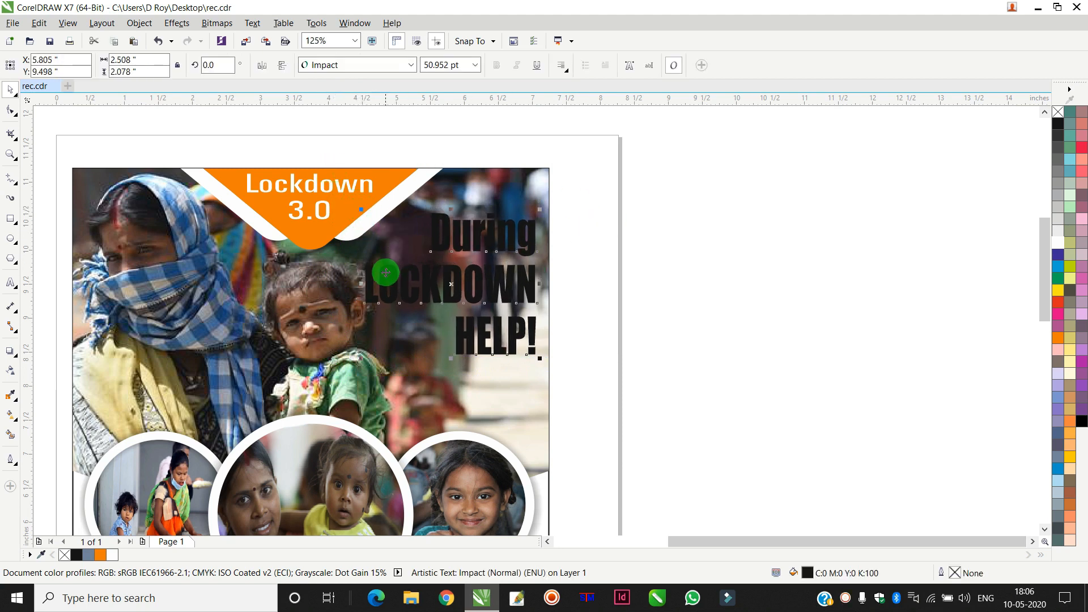
{"action": "left_click", "coordinate": [660, 242]}
{"action": "left_click_drag", "start_coordinate": [598, 189], "coordinate": [327, 361]}
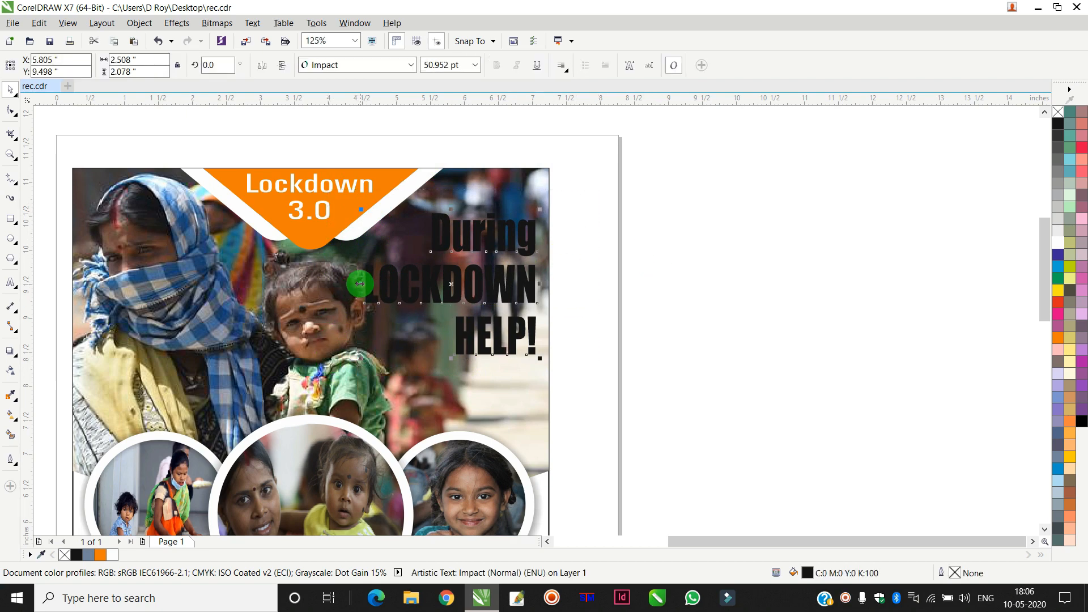
{"action": "left_click_drag", "start_coordinate": [361, 283], "coordinate": [353, 283]}
Break the help text into separate lines, and give During and LOCKDOWN a yellow fill with a 1 pt white outline.
{"action": "scroll", "coordinate": [401, 274], "scroll_direction": "up", "scroll_amount": 2}
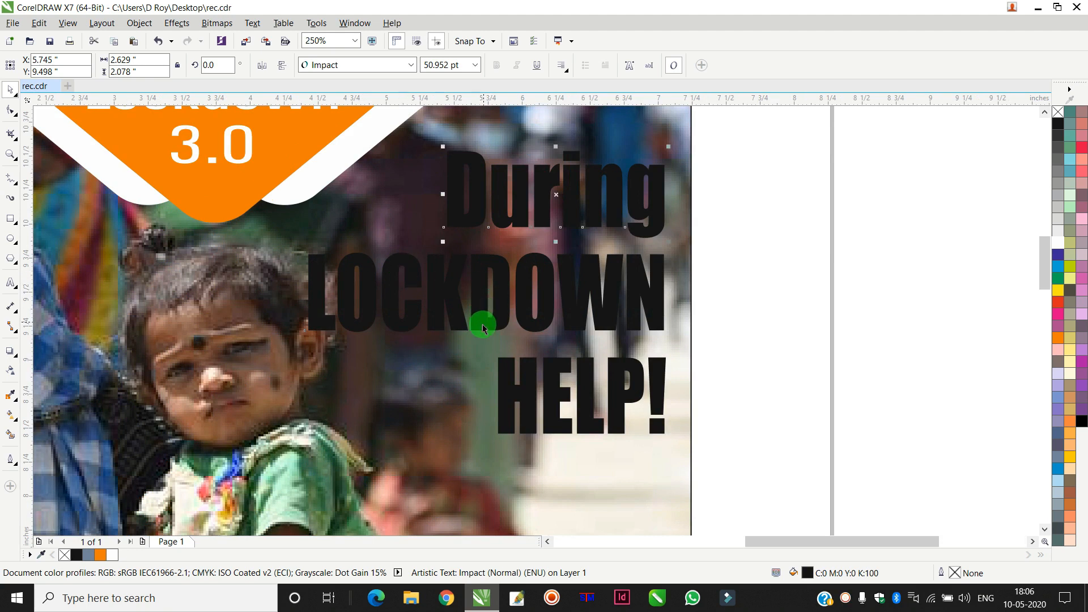
{"action": "left_click_drag", "start_coordinate": [760, 145], "coordinate": [230, 274]}
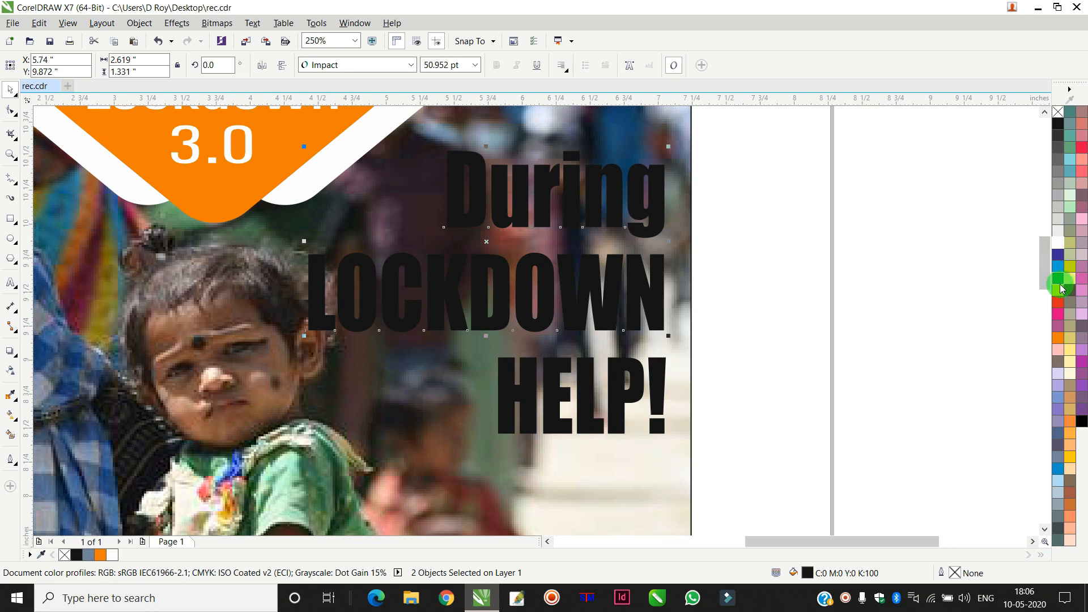
{"action": "left_click", "coordinate": [1057, 290]}
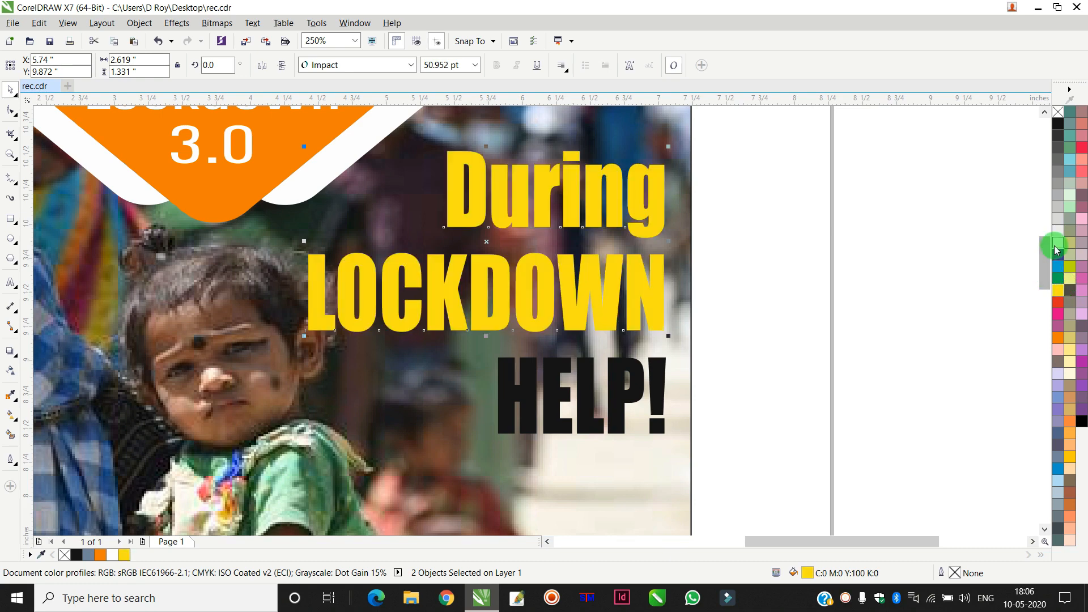
{"action": "right_click", "coordinate": [1057, 242]}
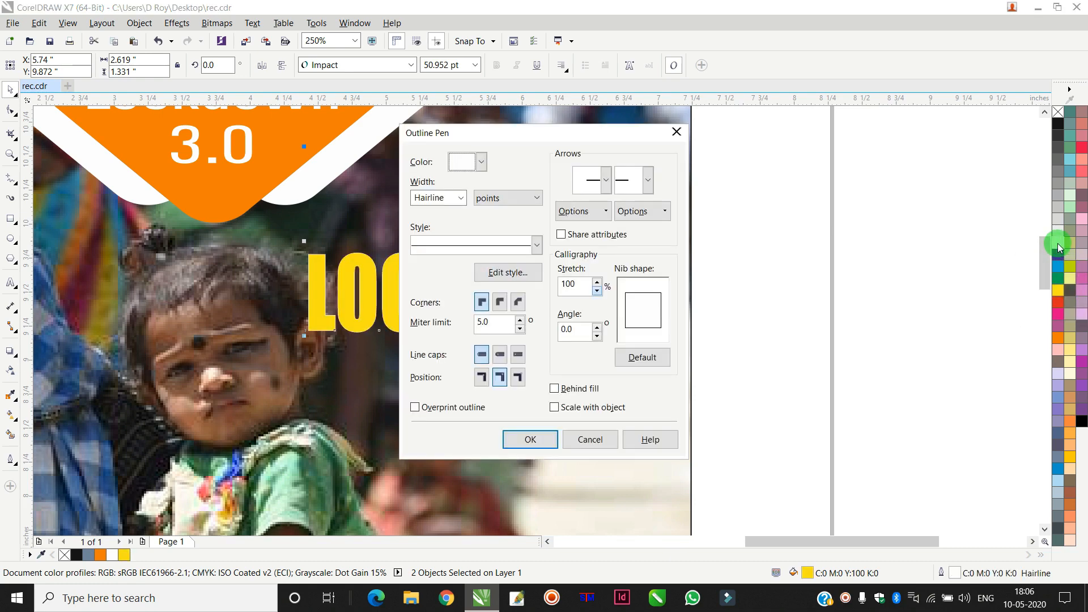
{"action": "key", "text": "Return"}
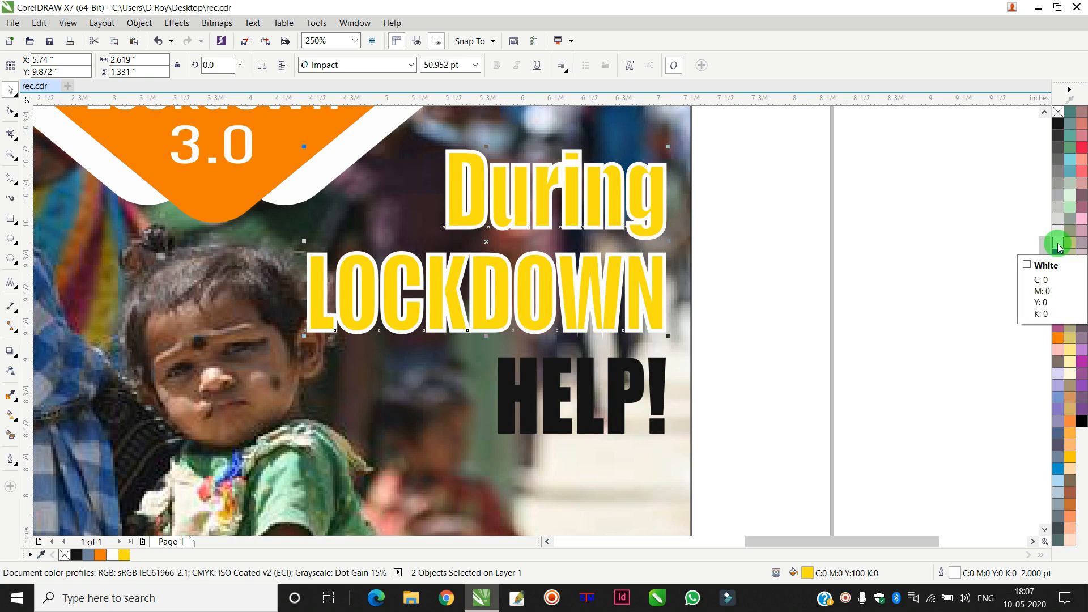
{"action": "key", "text": "F12"}
{"action": "key", "text": "Escape"}
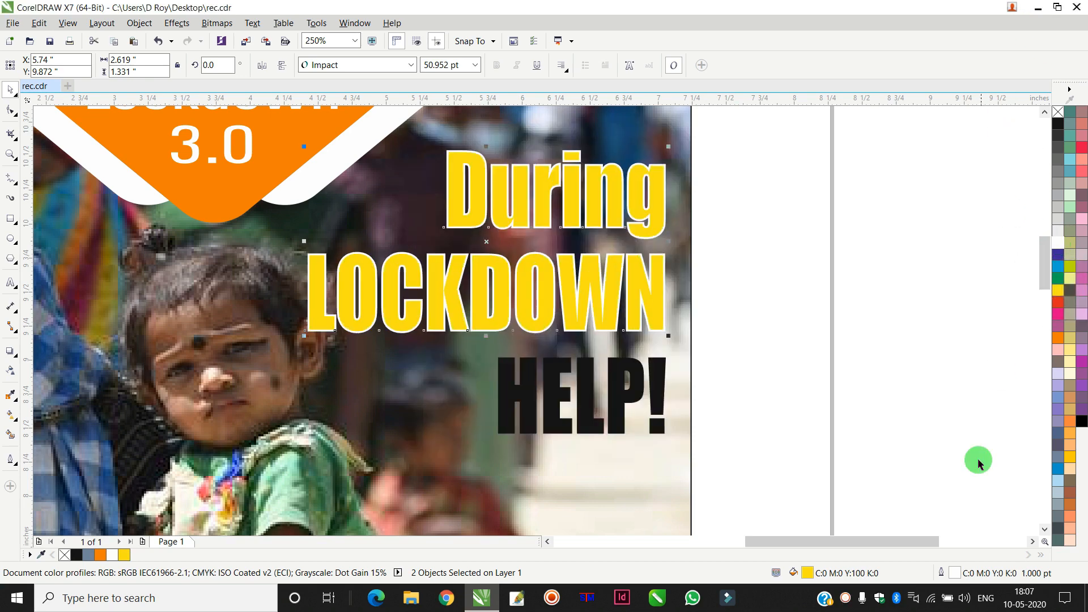
Stretch HELP! to about 2.21 inches wide and give it a red fill with a 2 pt white outline.
{"action": "left_click_drag", "start_coordinate": [845, 327], "coordinate": [422, 463]}
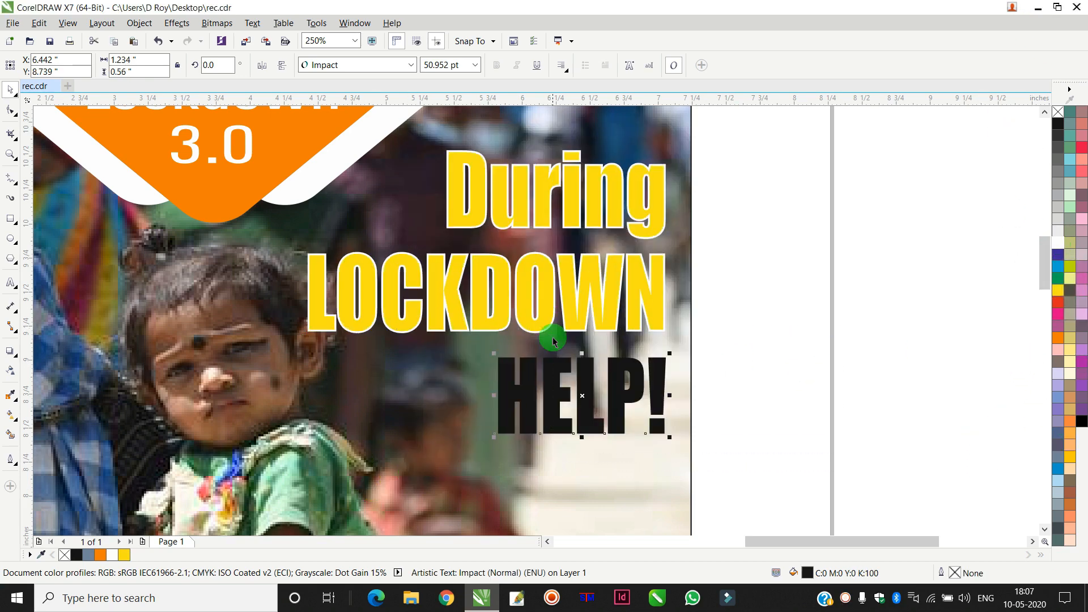
{"action": "left_click_drag", "start_coordinate": [493, 395], "coordinate": [361, 395]}
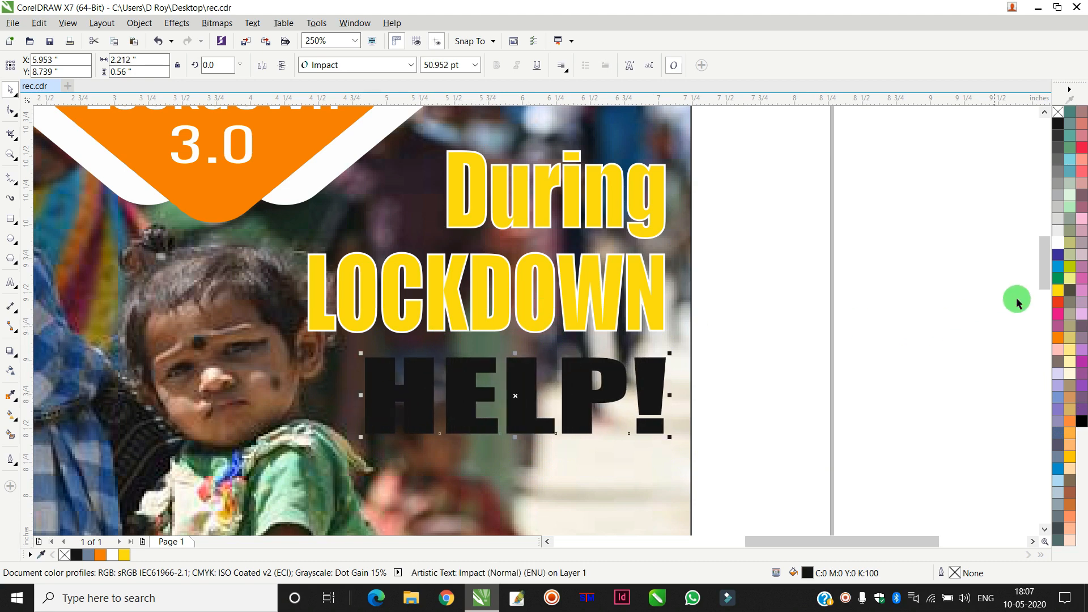
{"action": "left_click", "coordinate": [1057, 302]}
{"action": "right_click", "coordinate": [1056, 245]}
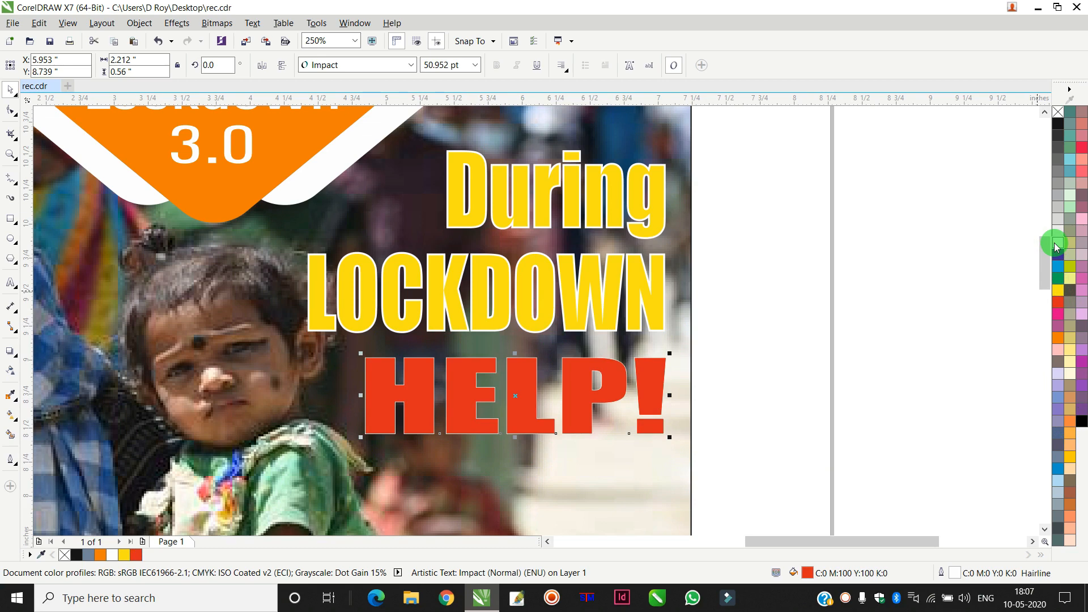
{"action": "key", "text": "F12"}
{"action": "key", "text": "Tab"}
{"action": "type", "text": "2"}
{"action": "key", "text": "Return"}
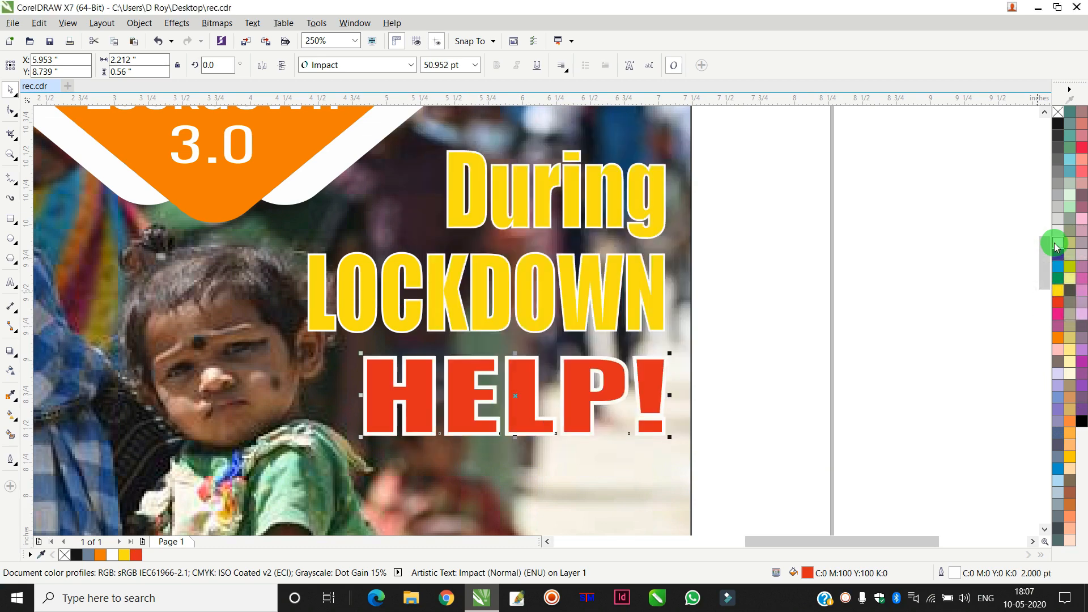
Widen the During and LOCKDOWN lines slightly to about 2.7 inches and group them with HELP!
{"action": "scroll", "coordinate": [787, 198], "scroll_direction": "down", "scroll_amount": 2}
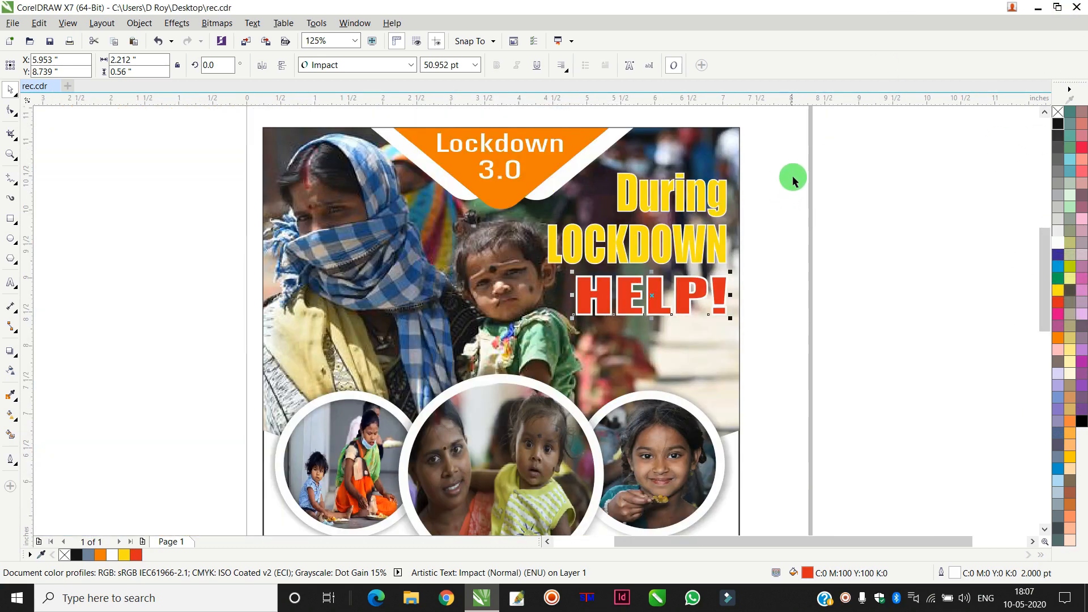
{"action": "left_click", "coordinate": [792, 149]}
{"action": "left_click_drag", "start_coordinate": [570, 253], "coordinate": [503, 272]}
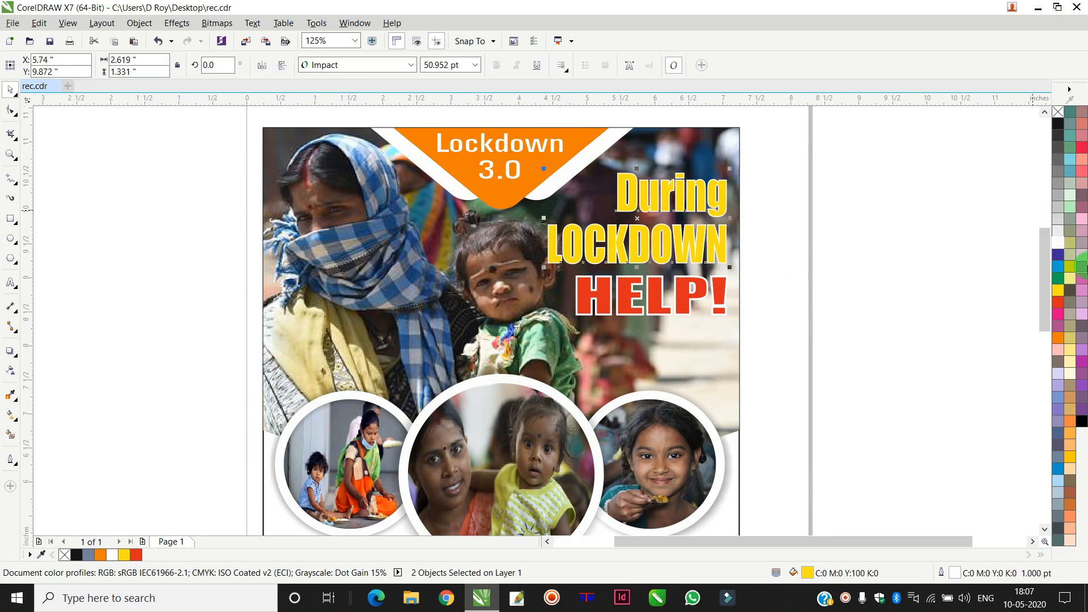
{"action": "left_click_drag", "start_coordinate": [827, 144], "coordinate": [511, 274]}
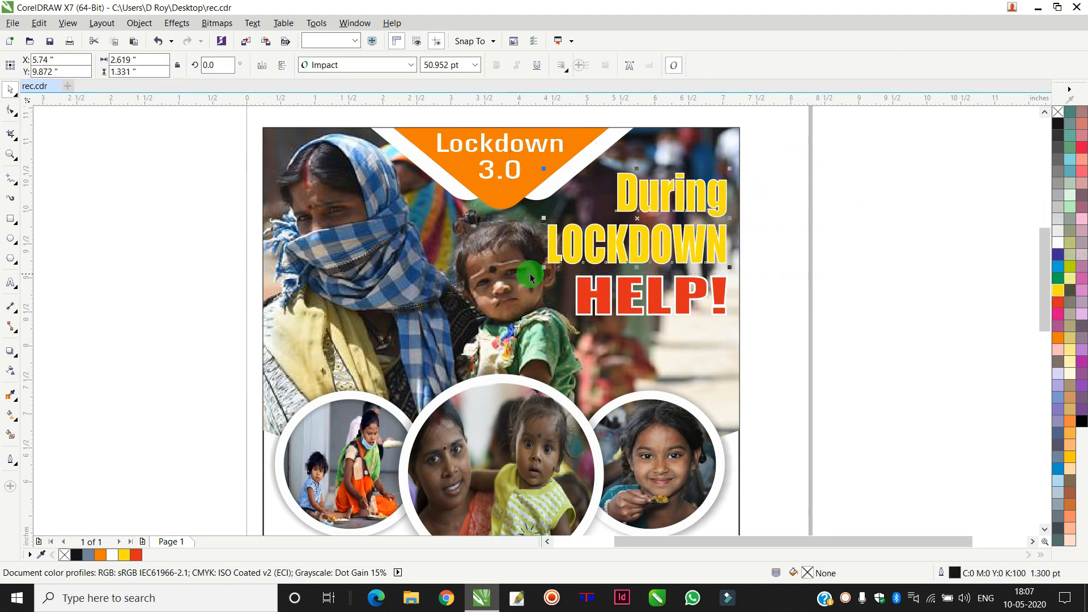
{"action": "left_click_drag", "start_coordinate": [544, 219], "coordinate": [543, 219]}
{"action": "left_click_drag", "start_coordinate": [815, 258], "coordinate": [527, 336]}
{"action": "left_click", "coordinate": [825, 163]}
{"action": "left_click_drag", "start_coordinate": [834, 146], "coordinate": [533, 338]}
{"action": "key", "text": "ctrl+g"}
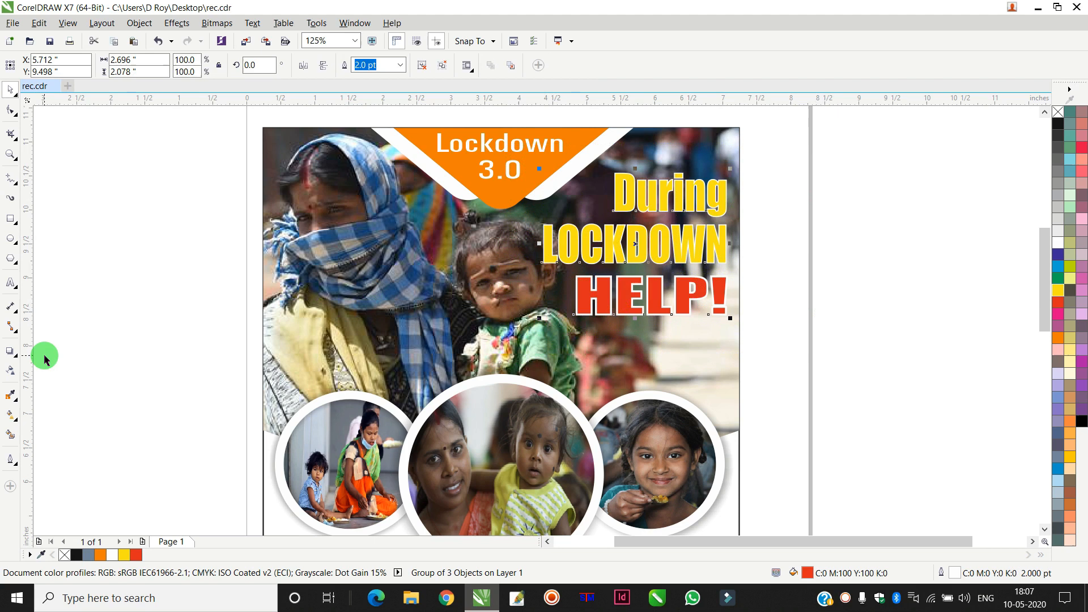
Add a downward black drop shadow to the grouped help text with opacity 89 and feathering 3.
{"action": "left_click", "coordinate": [10, 353]}
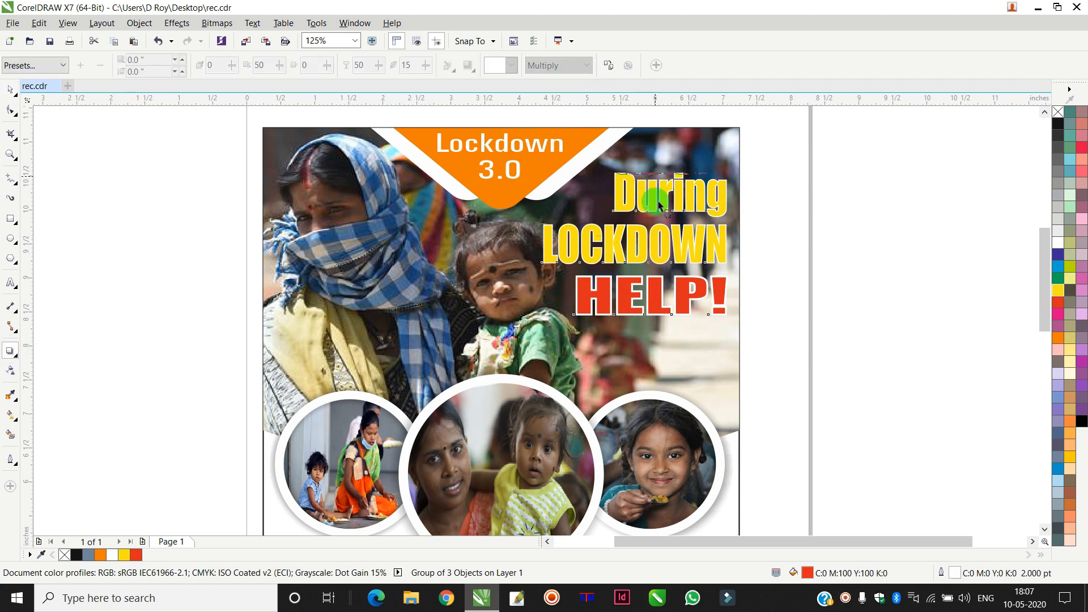
{"action": "left_click_drag", "start_coordinate": [655, 189], "coordinate": [640, 325]}
{"action": "scroll", "coordinate": [640, 325], "scroll_direction": "up", "scroll_amount": 2}
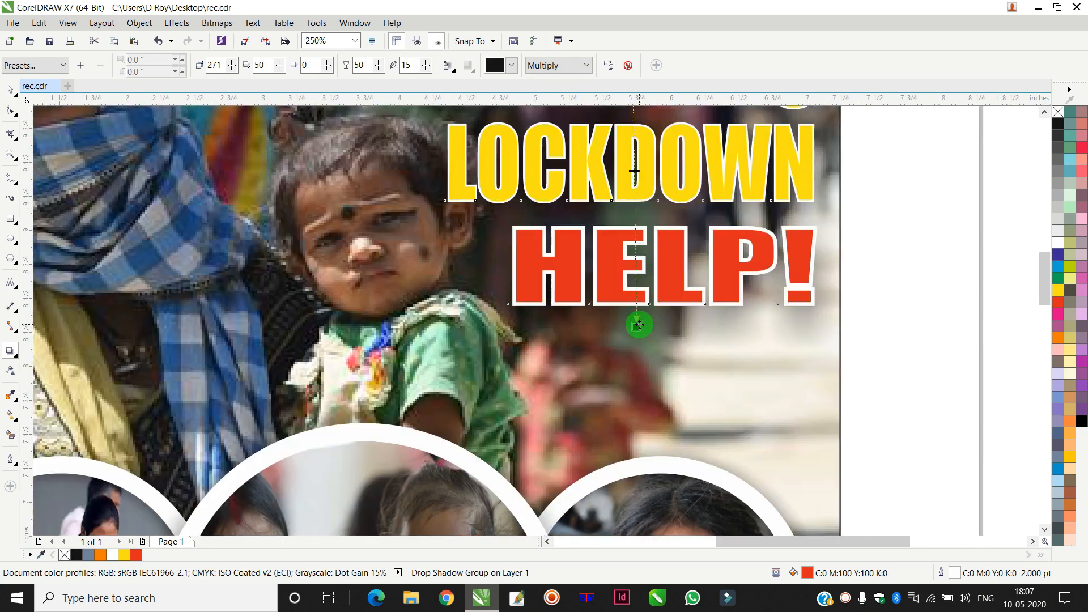
{"action": "left_click_drag", "start_coordinate": [638, 325], "coordinate": [637, 316]}
{"action": "left_click_drag", "start_coordinate": [428, 68], "coordinate": [399, 73]}
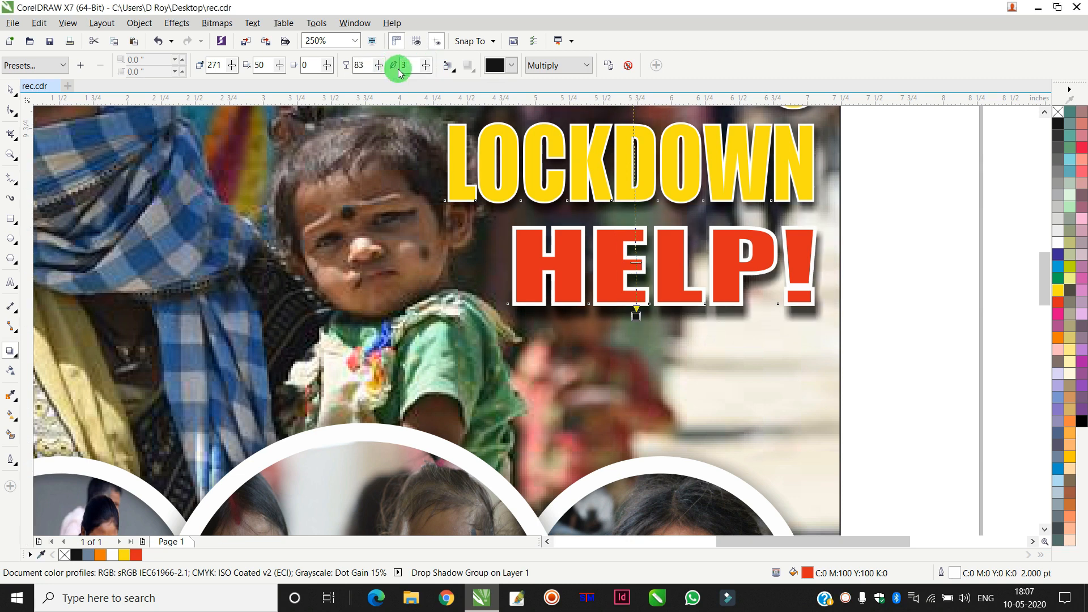
{"action": "left_click_drag", "start_coordinate": [637, 318], "coordinate": [637, 321]}
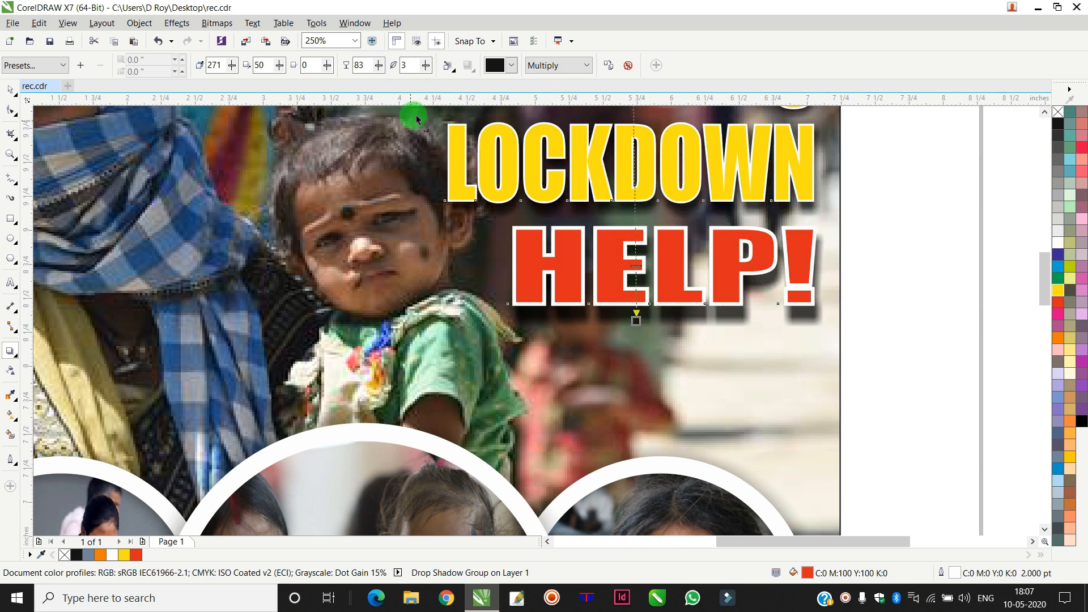
{"action": "left_click_drag", "start_coordinate": [379, 70], "coordinate": [381, 67]}
{"action": "left_click", "coordinate": [10, 89]}
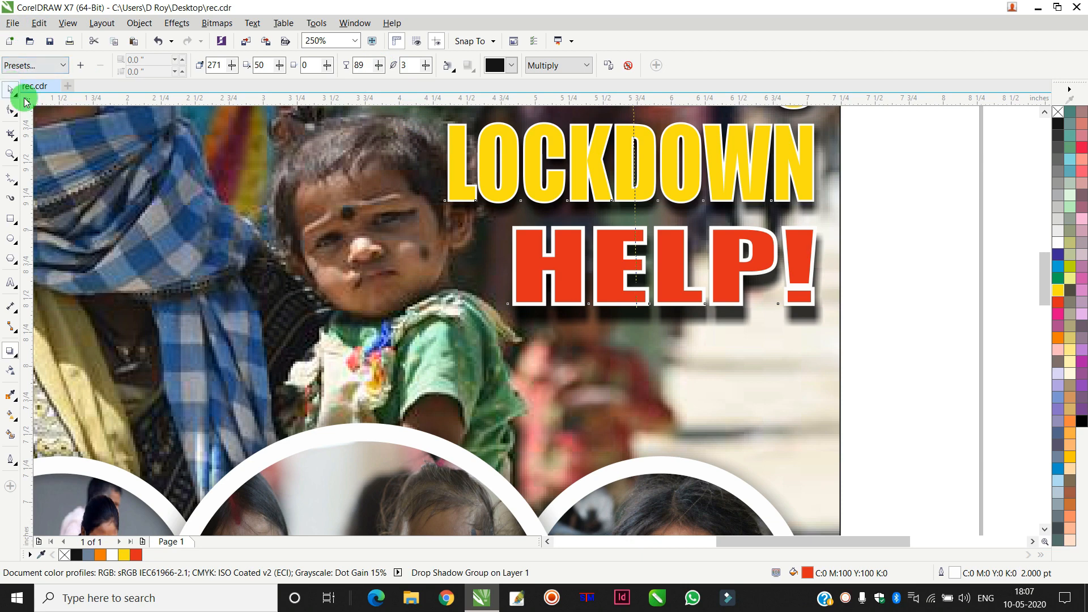
{"action": "scroll", "coordinate": [359, 206], "scroll_direction": "down", "scroll_amount": 1}
{"action": "left_click", "coordinate": [704, 179]}
{"action": "scroll", "coordinate": [703, 193], "scroll_direction": "down", "scroll_amount": 1}
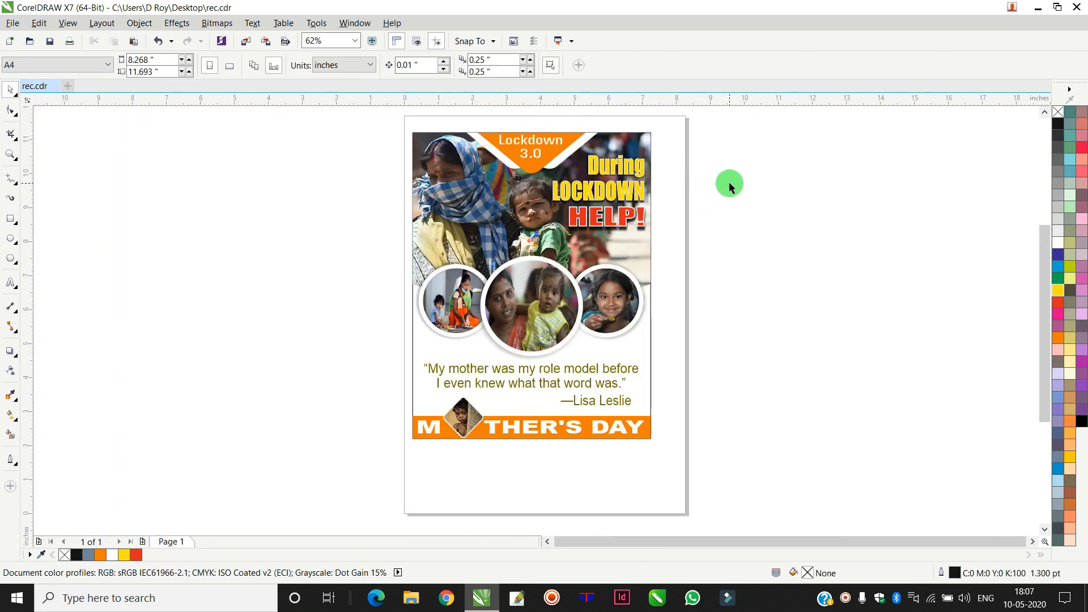
Create a page-sized background rectangle behind the artwork and fill it light grey.
{"action": "double_click", "coordinate": [12, 219]}
{"action": "left_click", "coordinate": [16, 98]}
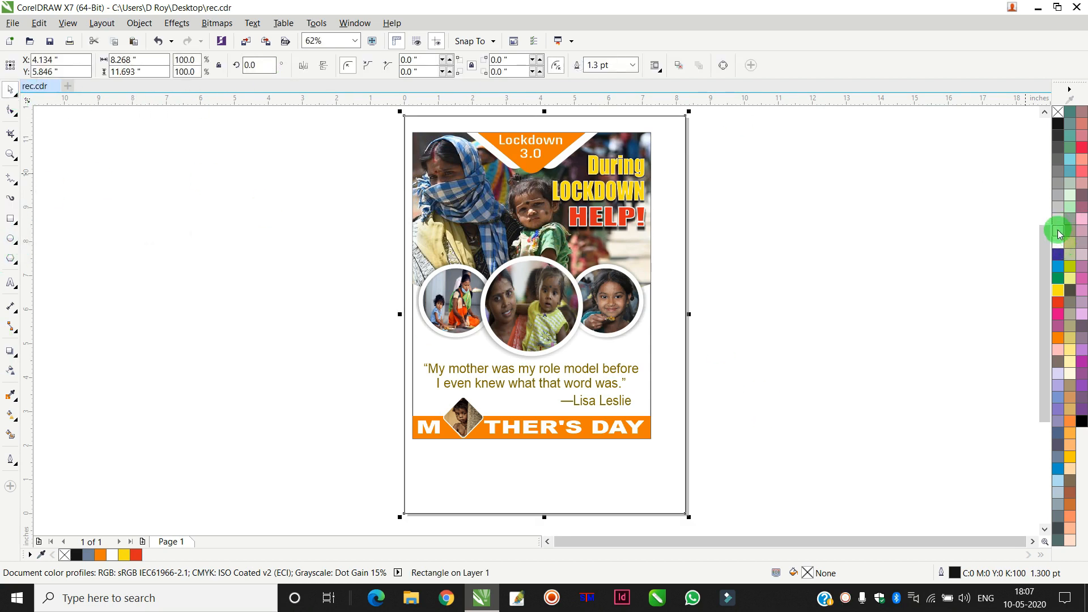
{"action": "left_click", "coordinate": [1058, 234]}
{"action": "left_click", "coordinate": [846, 204]}
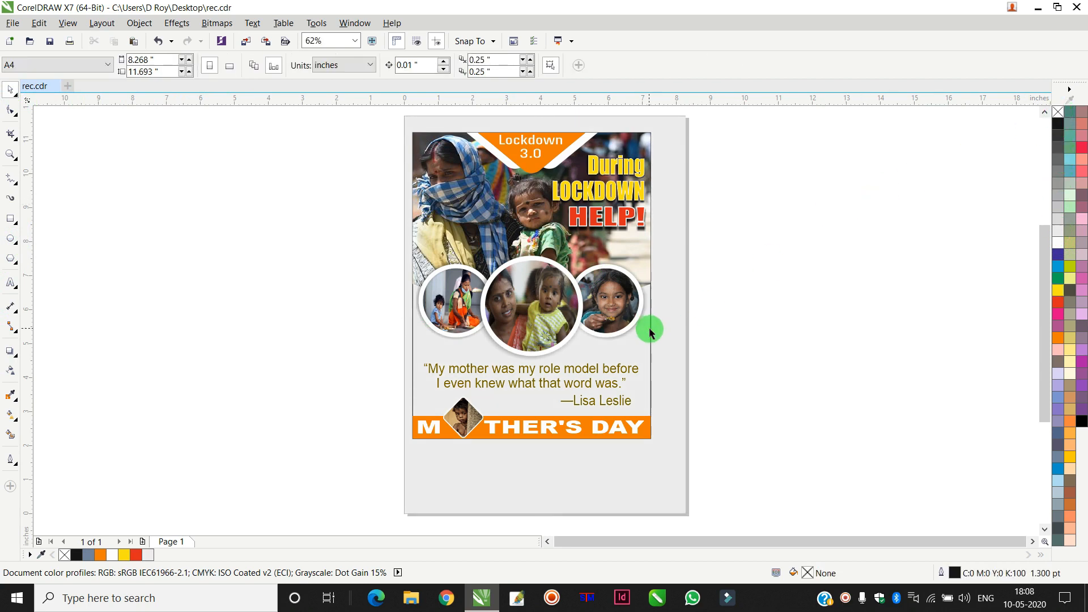
Fill the 7 by 9 inch design frame with white and remove its outline.
{"action": "left_click", "coordinate": [650, 331]}
{"action": "left_click", "coordinate": [679, 368]}
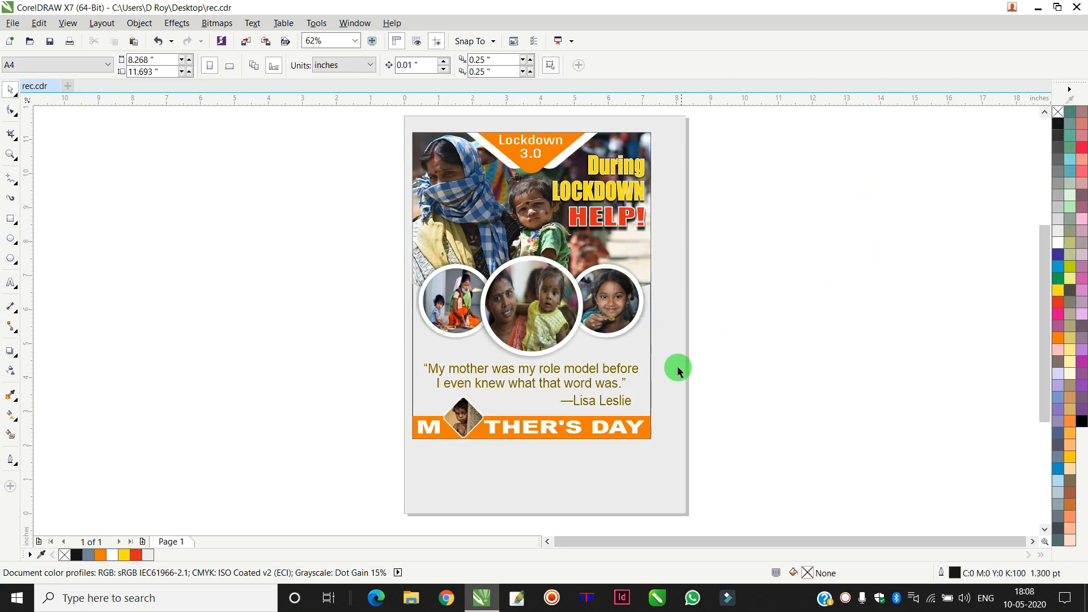
{"action": "left_click", "coordinate": [650, 379]}
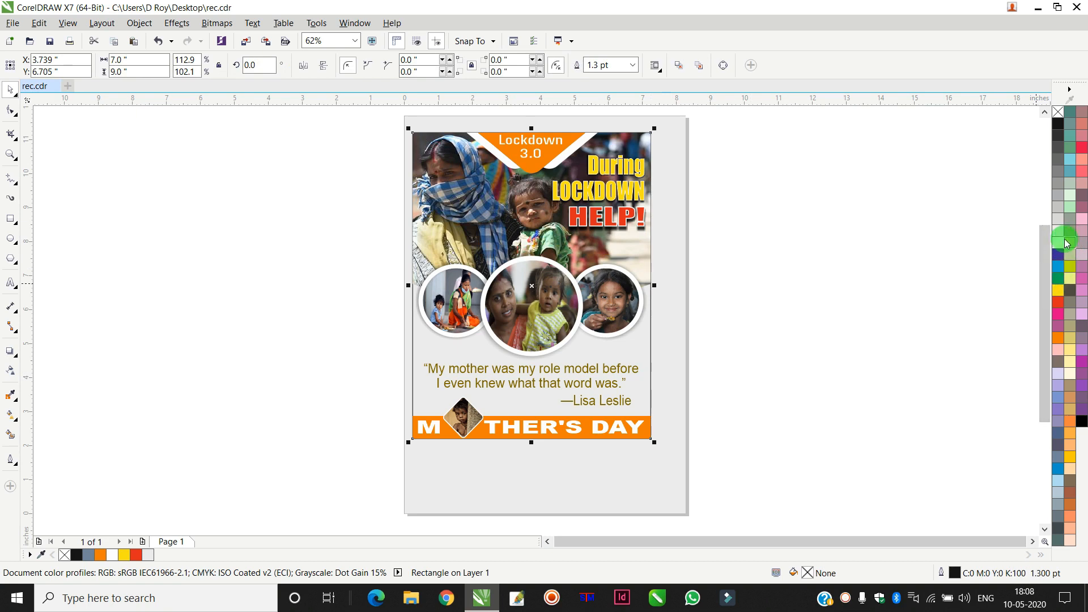
{"action": "left_click", "coordinate": [1060, 243]}
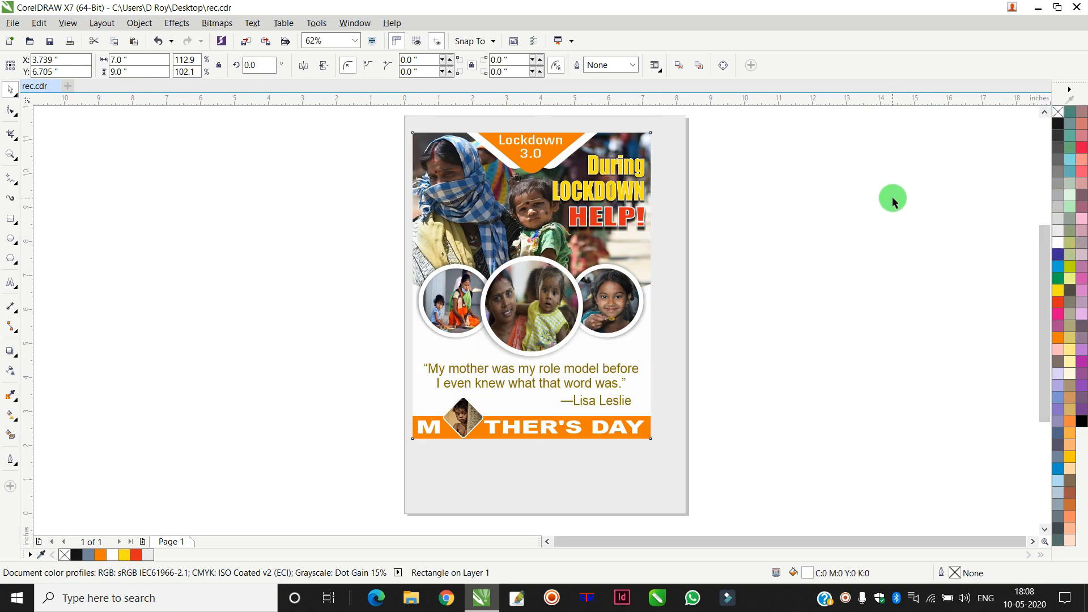
{"action": "left_click", "coordinate": [891, 199]}
Group all the objects of the Mother's Day design and centre the group on the page.
{"action": "scroll", "coordinate": [875, 207], "scroll_direction": "down", "scroll_amount": 2}
{"action": "left_click_drag", "start_coordinate": [569, 149], "coordinate": [832, 337]}
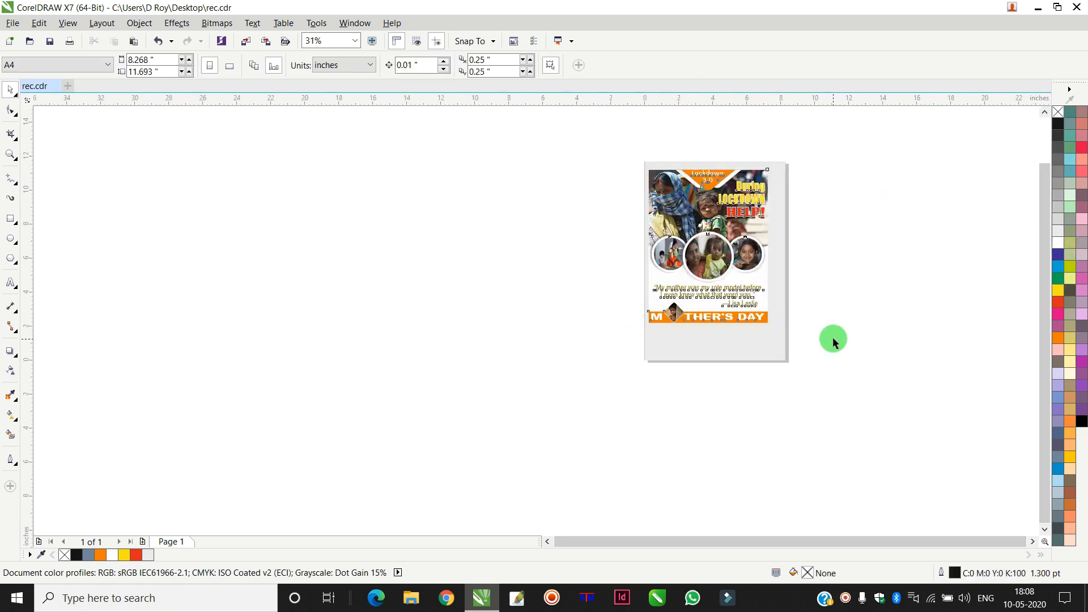
{"action": "key", "text": "ctrl+g"}
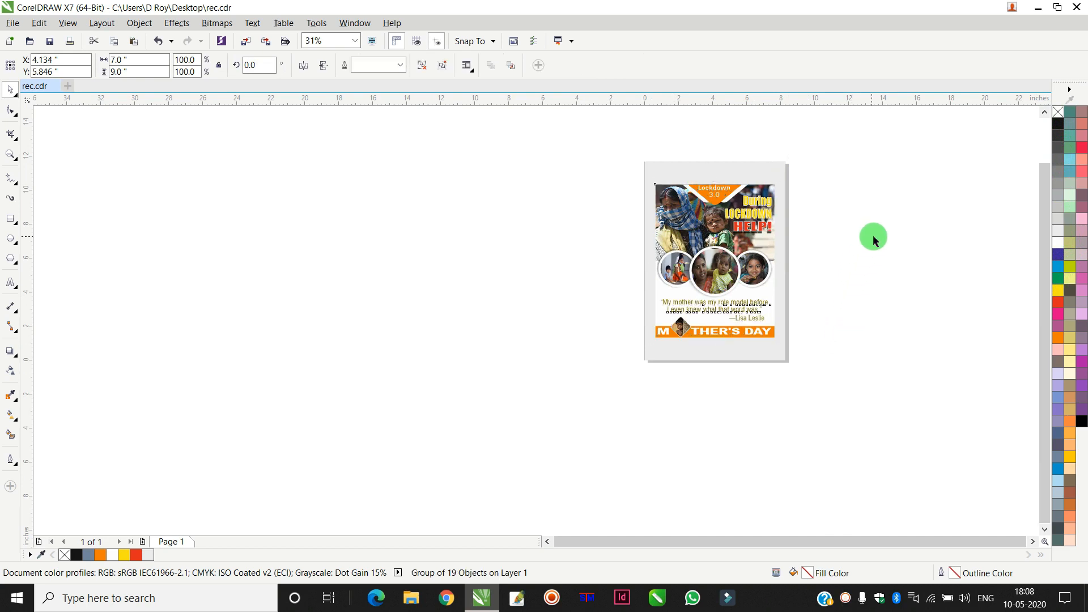
{"action": "left_click", "coordinate": [871, 235]}
{"action": "scroll", "coordinate": [756, 231], "scroll_direction": "up", "scroll_amount": 2}
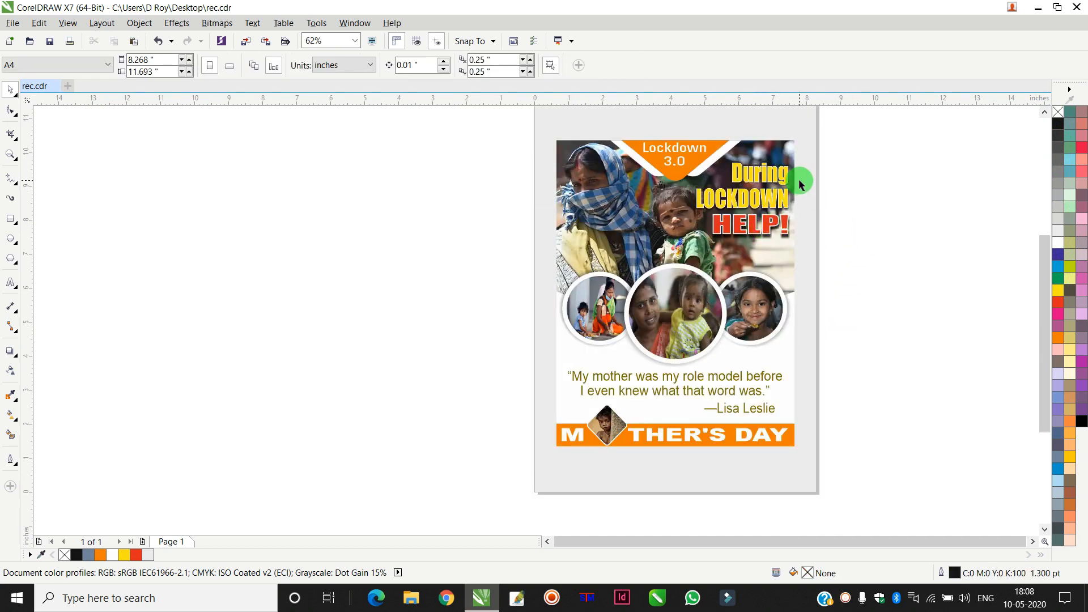
Try to shift the whole grouped Mother's Day design sideways on the page, and undo the move.
{"action": "scroll", "coordinate": [800, 177], "scroll_direction": "up", "scroll_amount": 2}
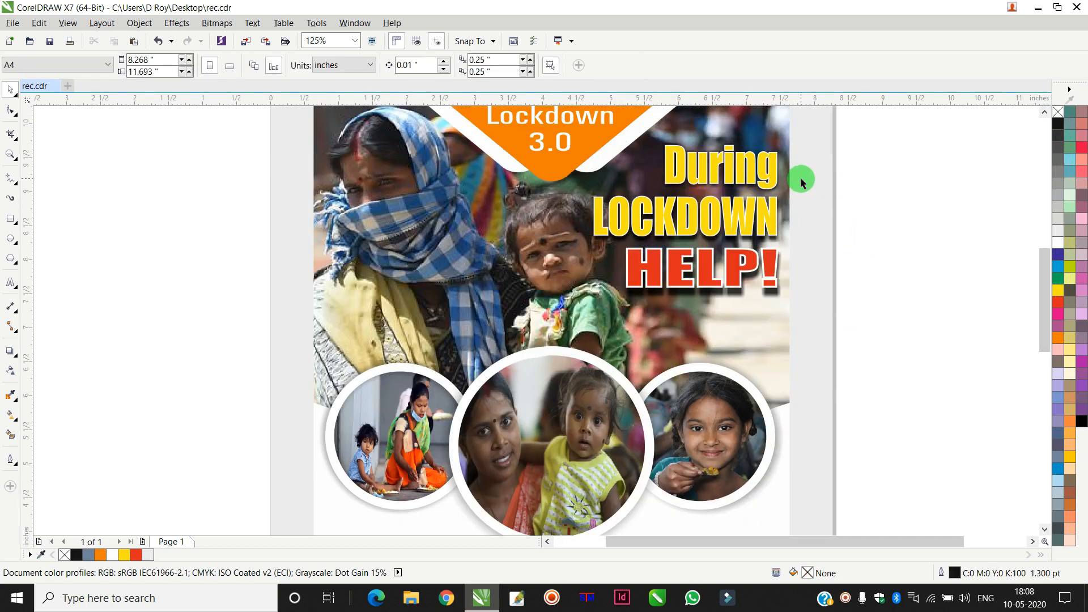
{"action": "scroll", "coordinate": [791, 457], "scroll_direction": "down", "scroll_amount": 5}
{"action": "scroll", "coordinate": [795, 453], "scroll_direction": "up", "scroll_amount": 4}
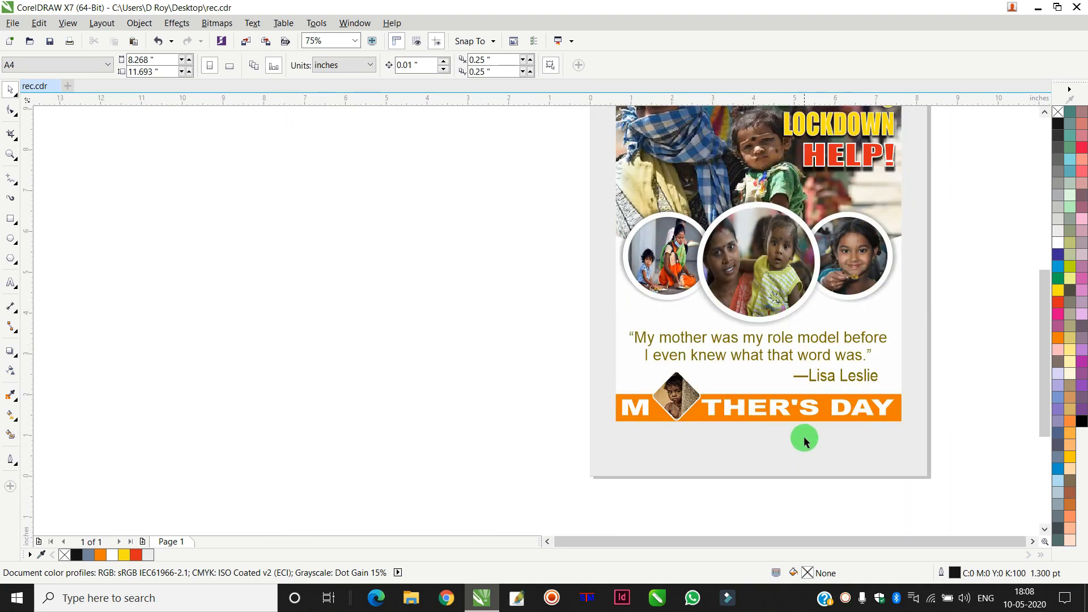
{"action": "left_click_drag", "start_coordinate": [969, 458], "coordinate": [540, 390]}
{"action": "left_click_drag", "start_coordinate": [670, 352], "coordinate": [573, 360]}
{"action": "key", "text": "ctrl+z"}
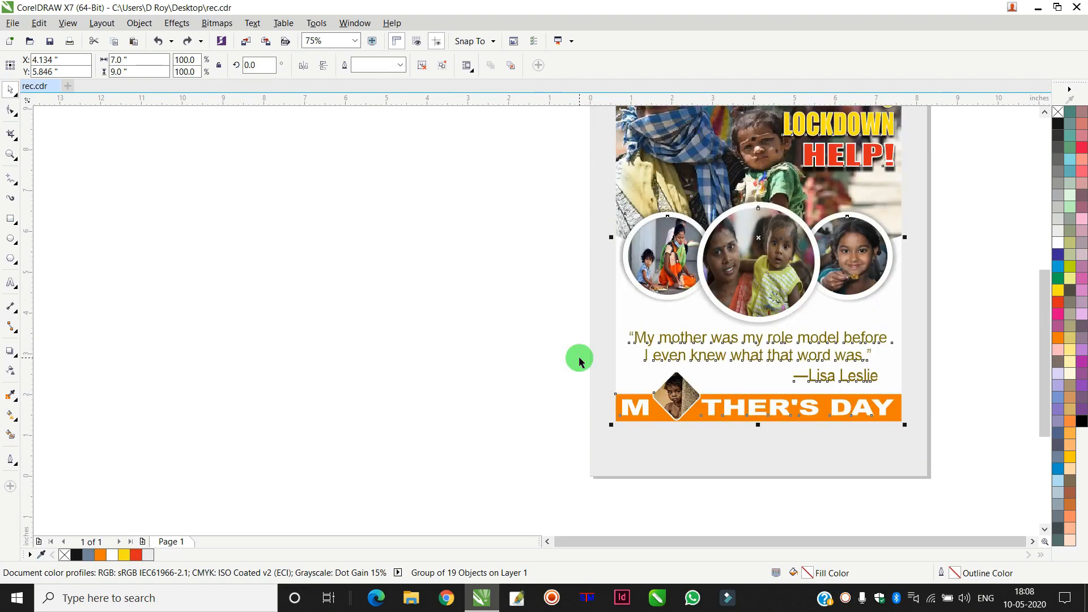
Try to move the grouped quote and Mother's Day title band down the page, undo the move and ungroup them.
{"action": "left_click_drag", "start_coordinate": [1009, 457], "coordinate": [525, 381]}
{"action": "left_click_drag", "start_coordinate": [736, 438], "coordinate": [736, 438]}
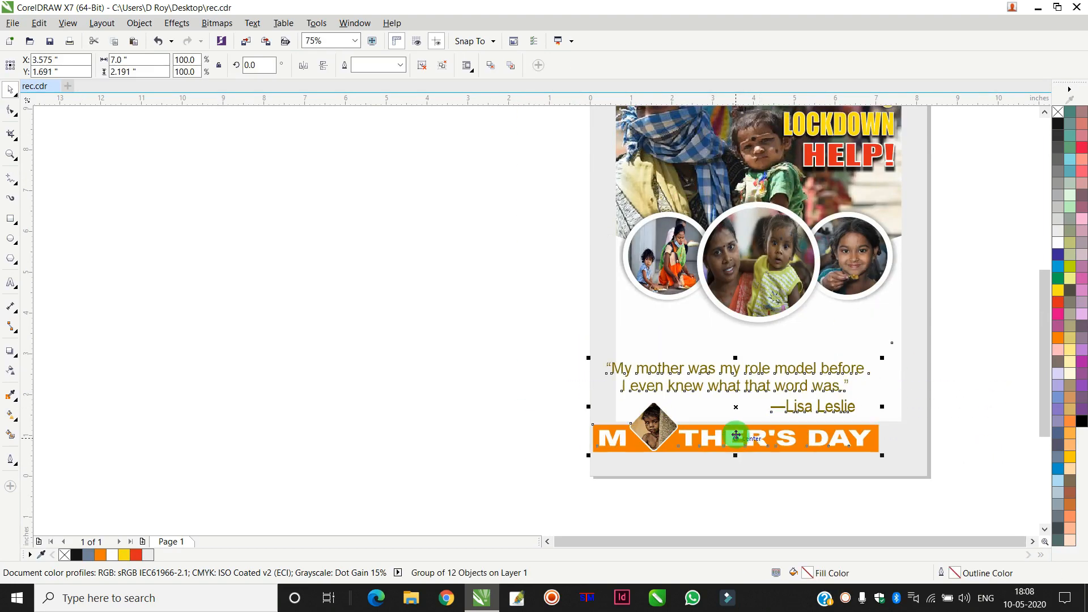
{"action": "key", "text": "ctrl+z"}
{"action": "key", "text": "ctrl+u"}
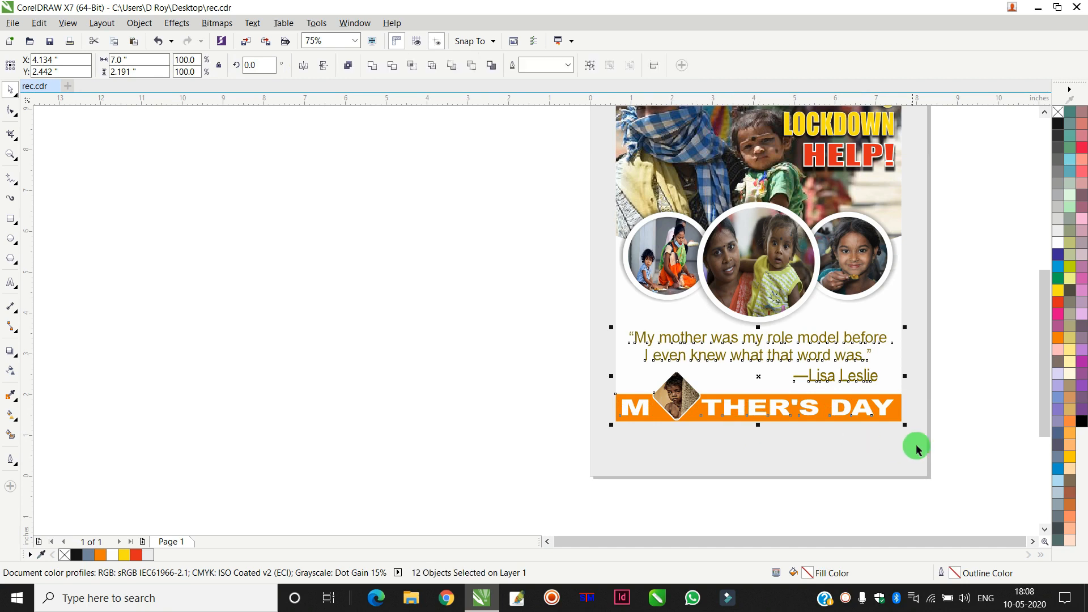
Group the orange Mother's Day band with its lettering and diamond photo, and start a PowerClip placement inside a frame for that group.
{"action": "left_click_drag", "start_coordinate": [993, 469], "coordinate": [566, 383]}
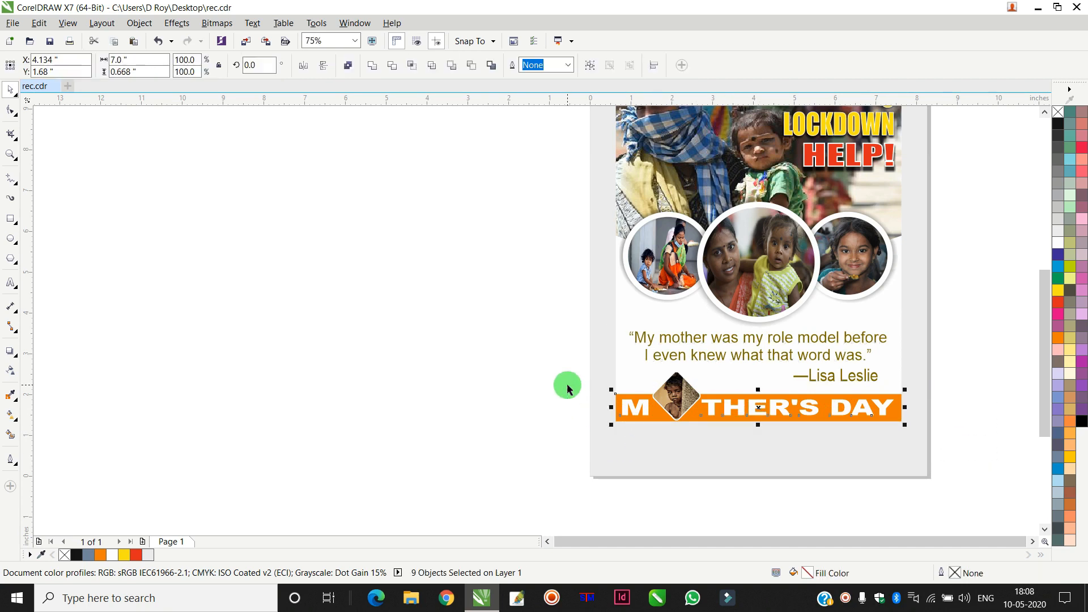
{"action": "key", "text": "ctrl+g"}
{"action": "left_click", "coordinate": [140, 23]}
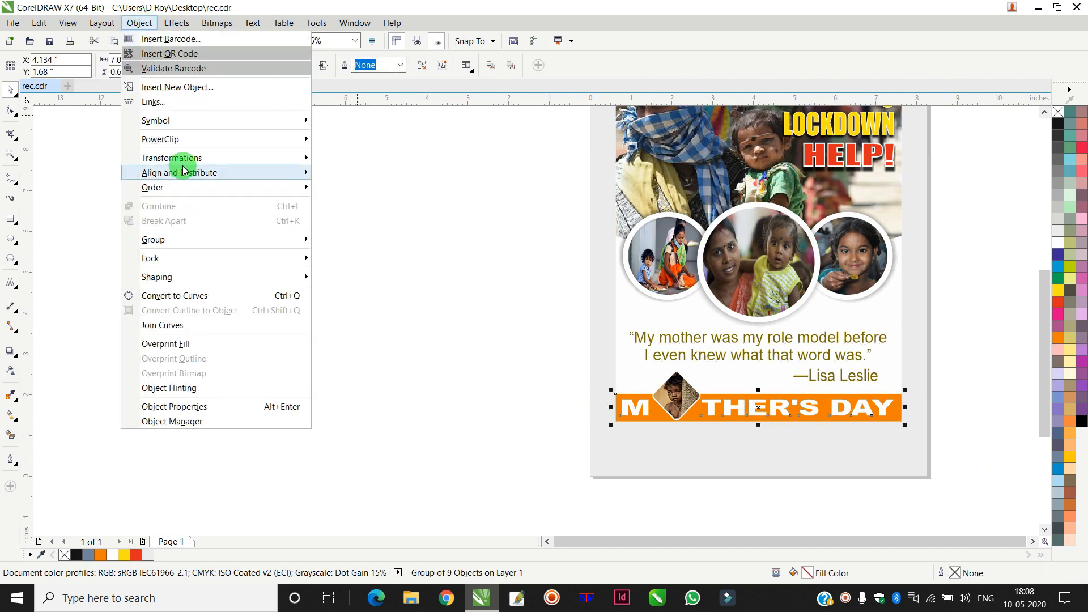
{"action": "left_click", "coordinate": [376, 141]}
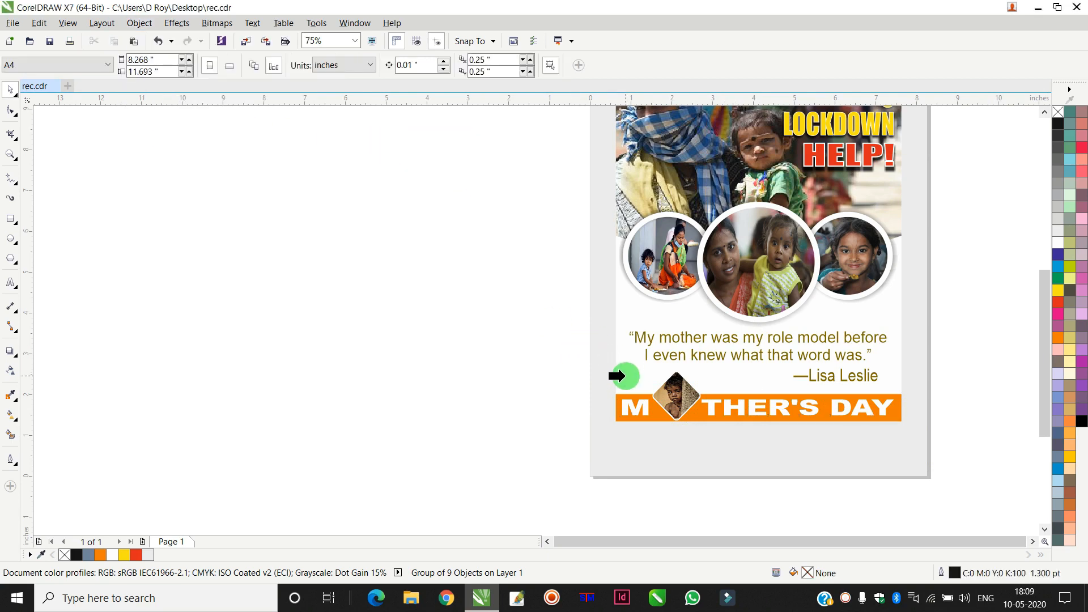